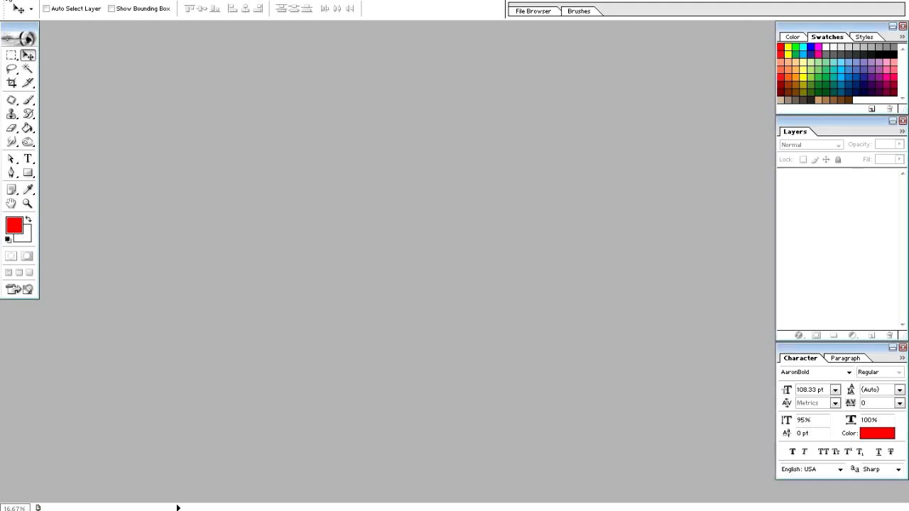
Create a new Letter-size, 300 ppi CMYK document and centre its window.
{"action": "left_click", "coordinate": [9, 2]}
{"action": "left_click", "coordinate": [40, 8]}
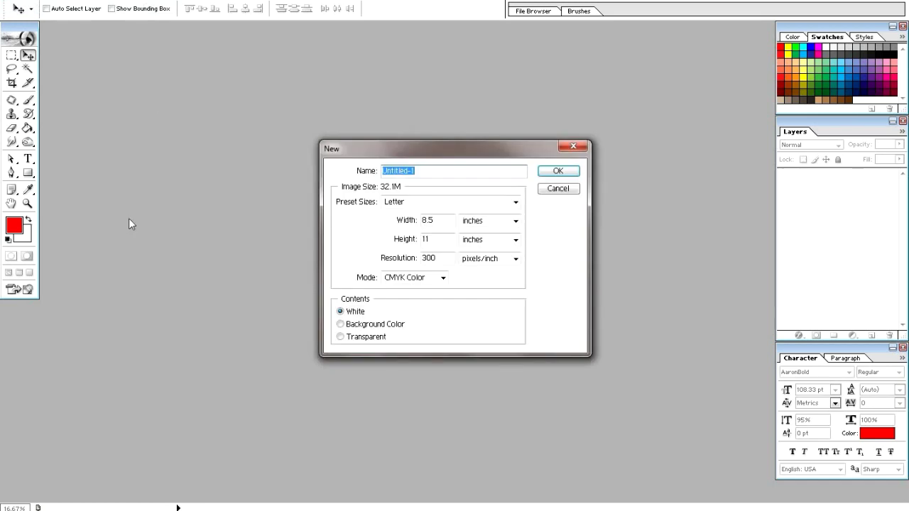
{"action": "left_click", "coordinate": [558, 171]}
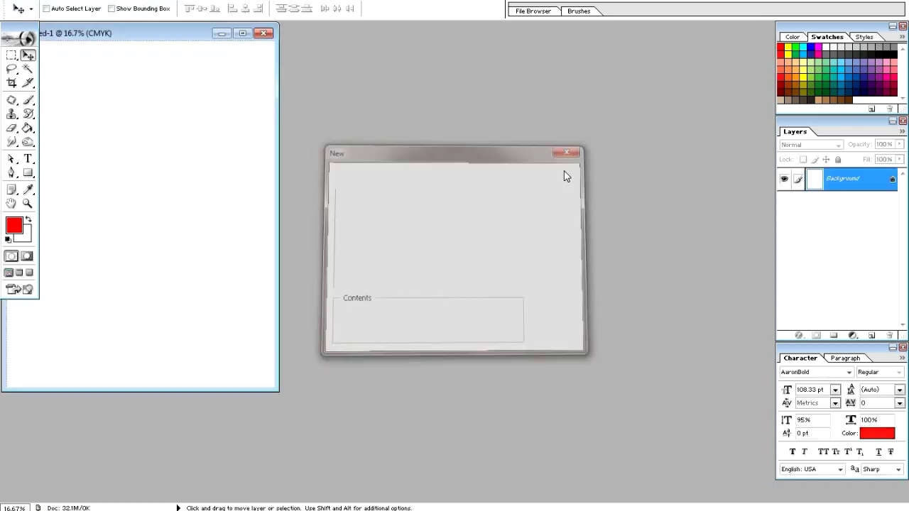
{"action": "left_click_drag", "start_coordinate": [177, 33], "coordinate": [458, 70]}
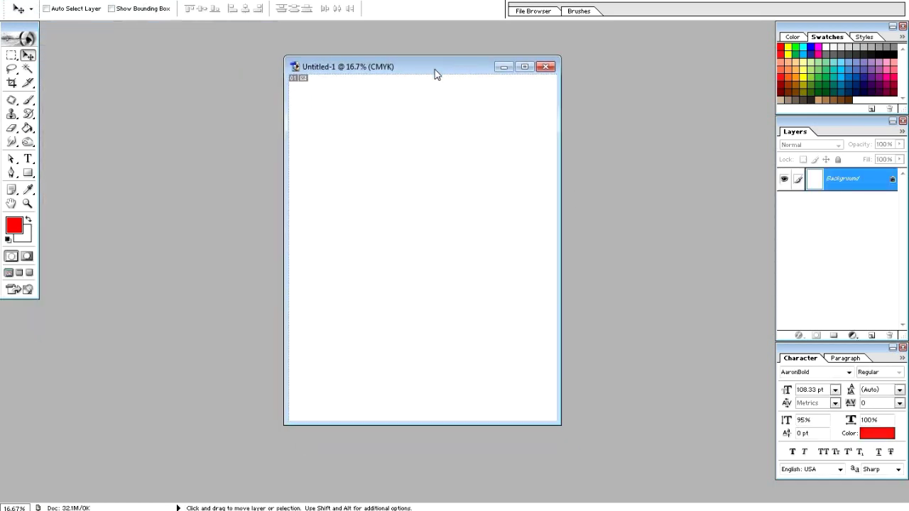
Type a 30 pt 'SAKTHI TECH' line and move it to the top centre.
{"action": "left_click", "coordinate": [27, 160]}
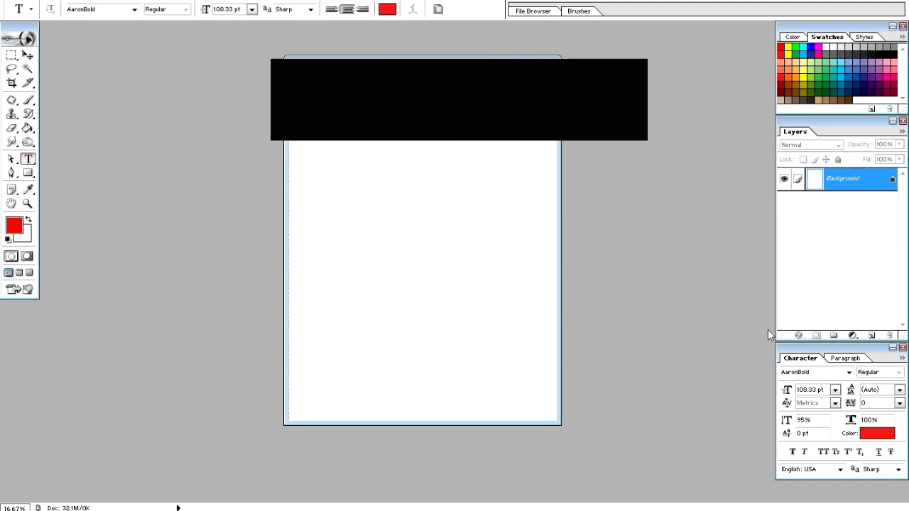
{"action": "left_click", "coordinate": [320, 179]}
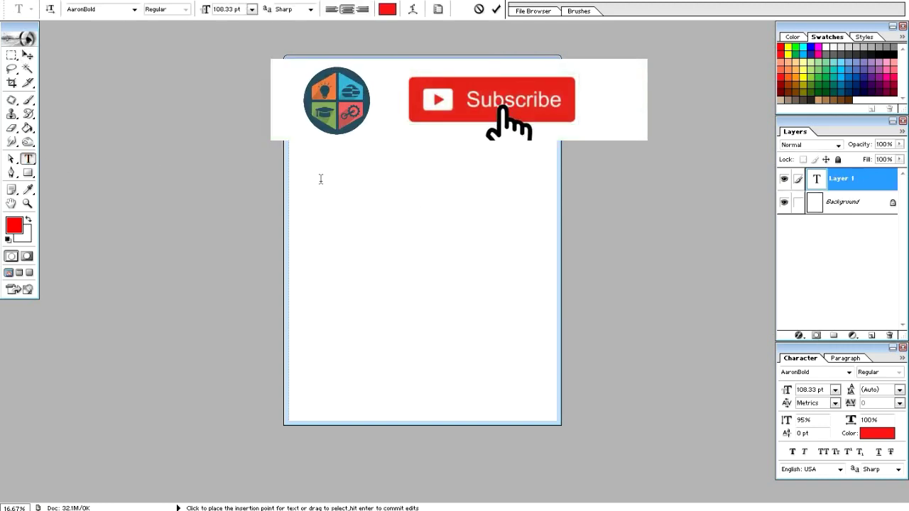
{"action": "left_click", "coordinate": [251, 9]}
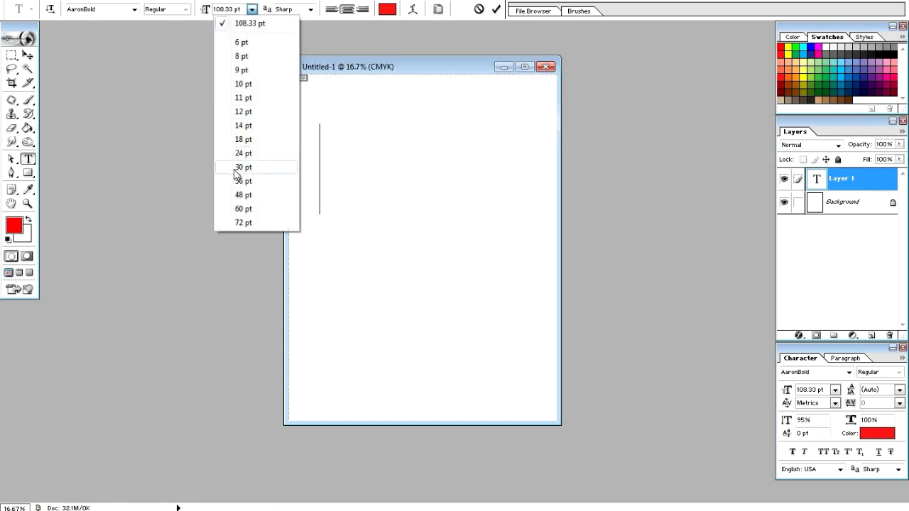
{"action": "left_click", "coordinate": [240, 167]}
{"action": "type", "text": "SAK"}
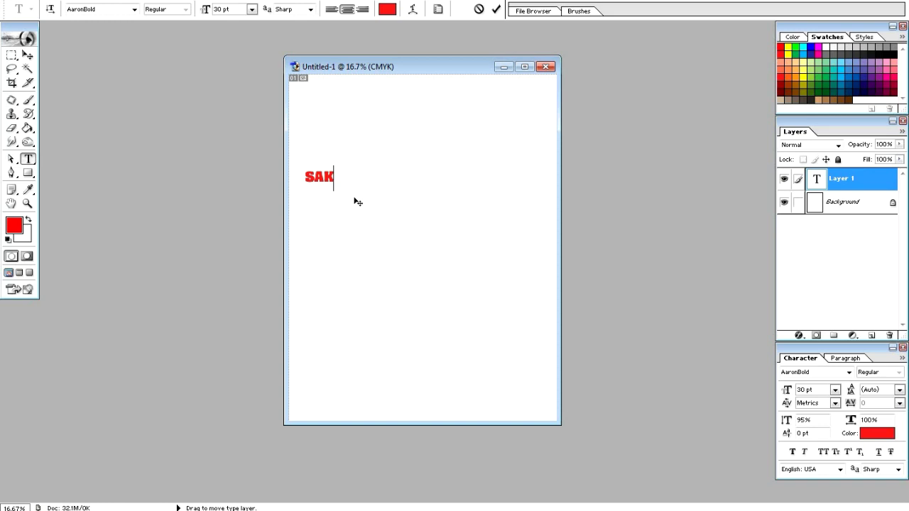
{"action": "type", "text": "THI "}
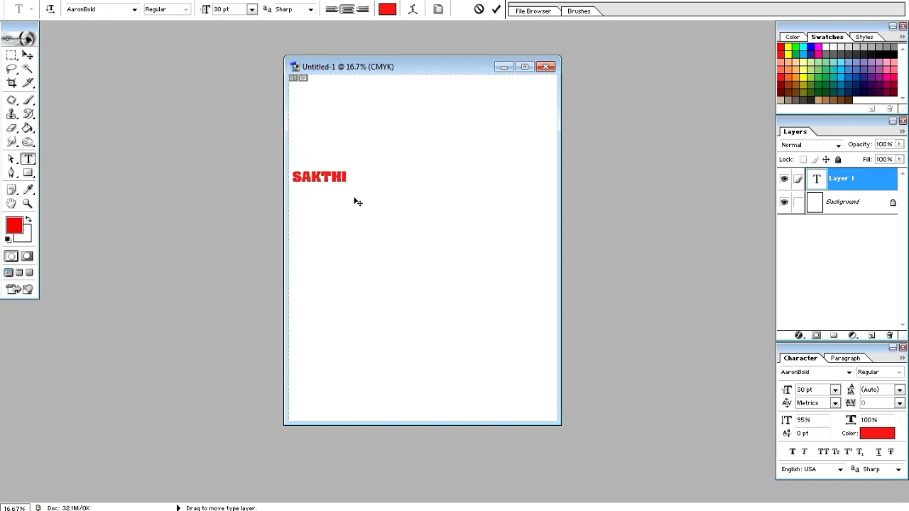
{"action": "type", "text": "TECH"}
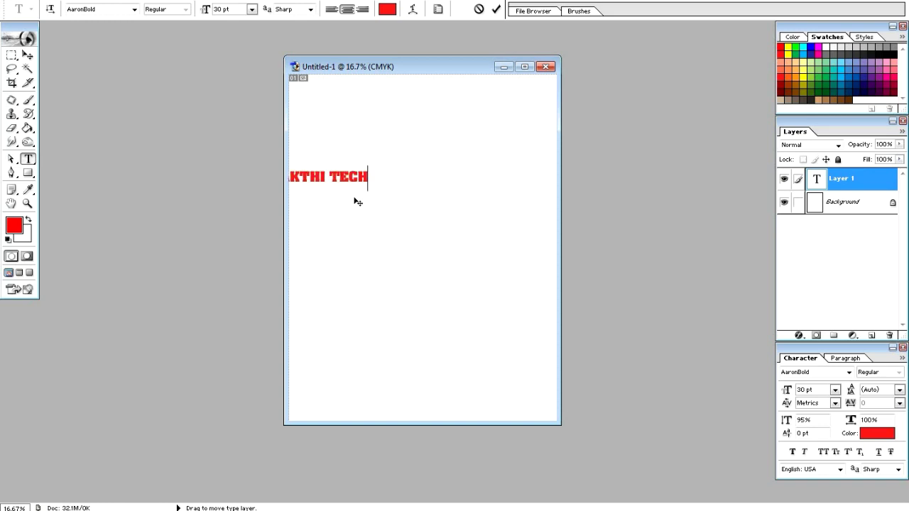
{"action": "left_click", "coordinate": [27, 55]}
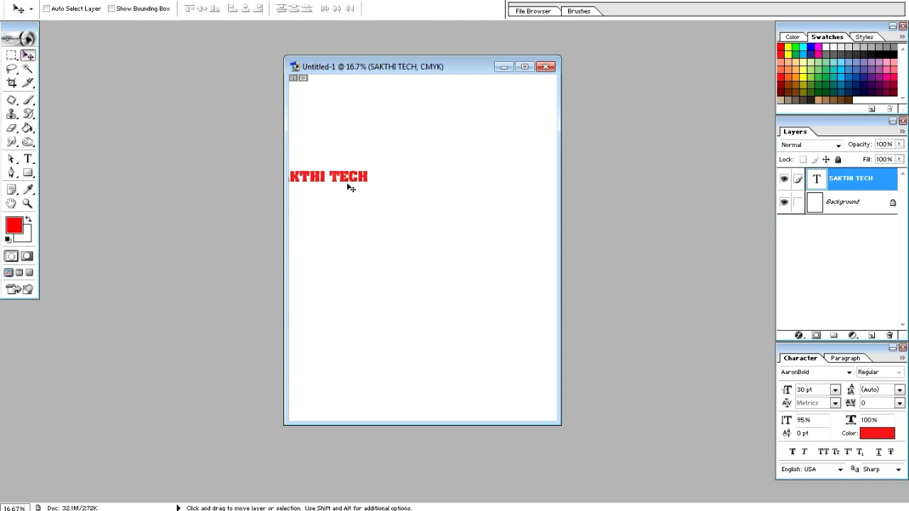
{"action": "mouse_move", "coordinate": [349, 184]}
{"action": "left_mouse_down"}
{"action": "mouse_move", "coordinate": [501, 134]}
{"action": "mouse_move", "coordinate": [422, 112]}
{"action": "mouse_move", "coordinate": [432, 112]}
{"action": "left_mouse_up"}
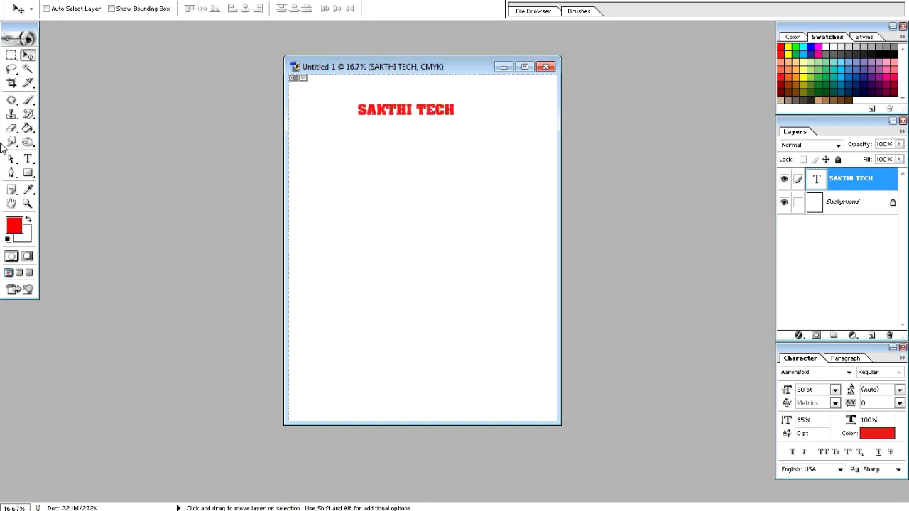
Enlarge the text to 72 pt, re-centre it, and place a duplicate just below.
{"action": "left_click", "coordinate": [27, 159]}
{"action": "left_click", "coordinate": [252, 10]}
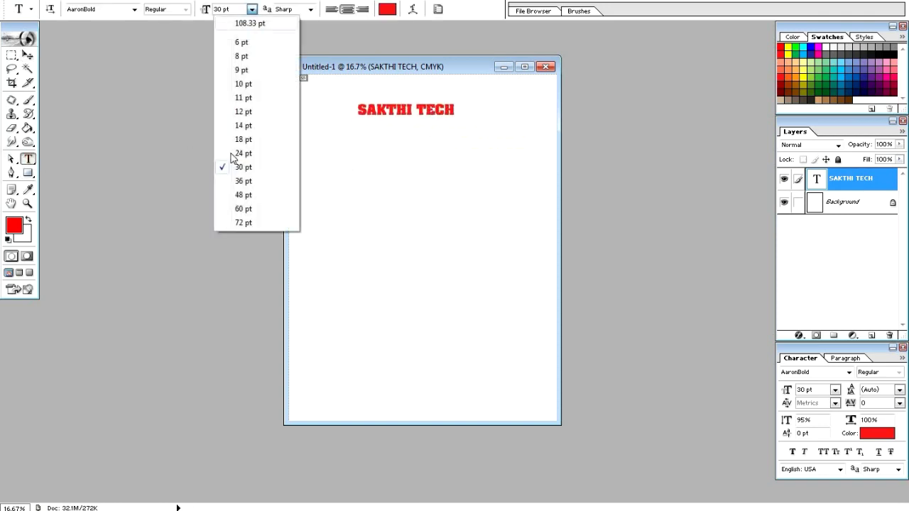
{"action": "left_click", "coordinate": [228, 224]}
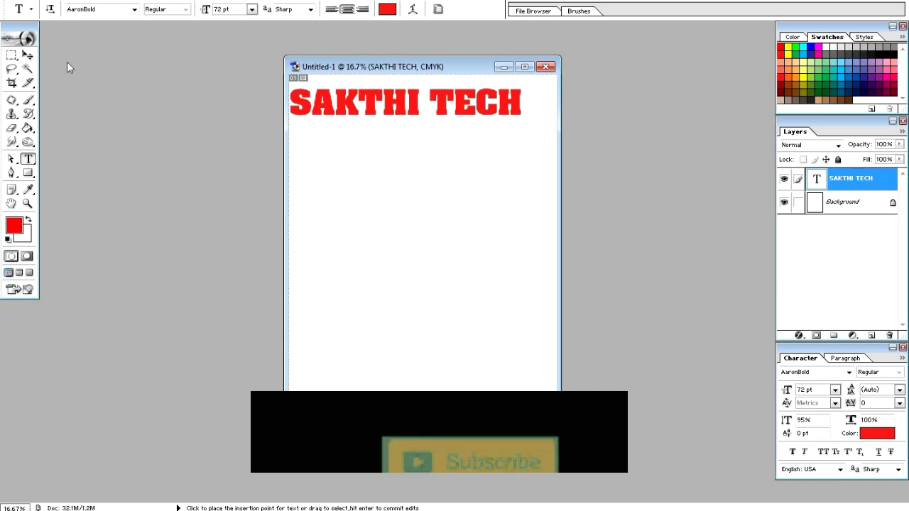
{"action": "left_click", "coordinate": [33, 55]}
{"action": "left_click_drag", "start_coordinate": [331, 105], "coordinate": [346, 103]}
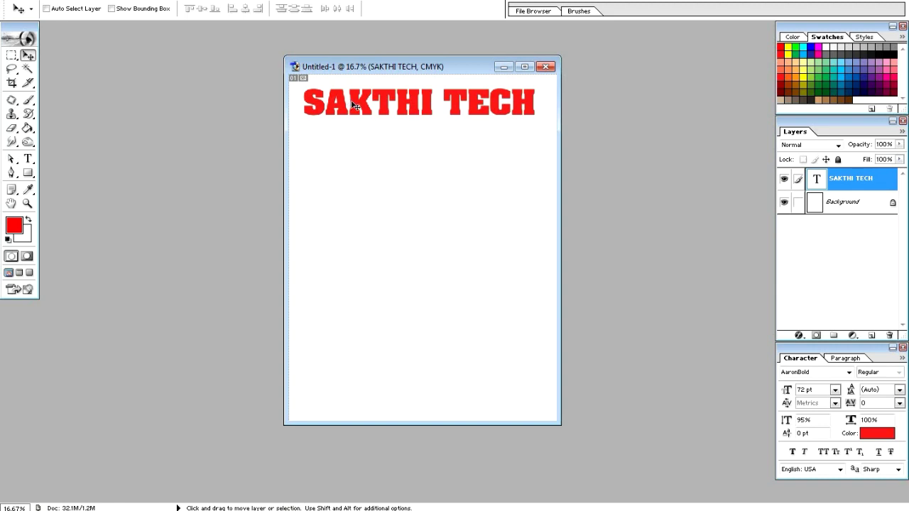
{"action": "left_click_drag", "start_coordinate": [352, 106], "coordinate": [364, 146]}
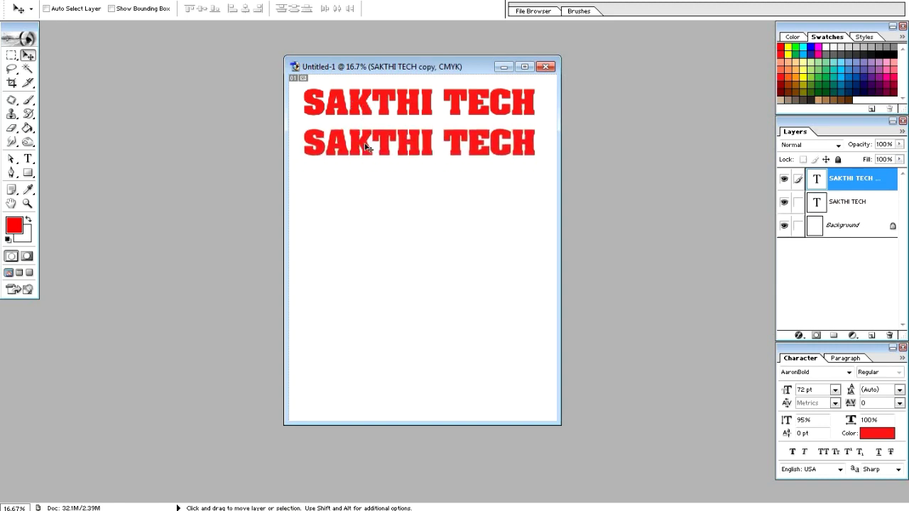
Nudge the top and second SAKTHI TECH lines right so they align.
{"action": "key", "text": "shift+Right"}
{"action": "key", "text": "shift+Right"}
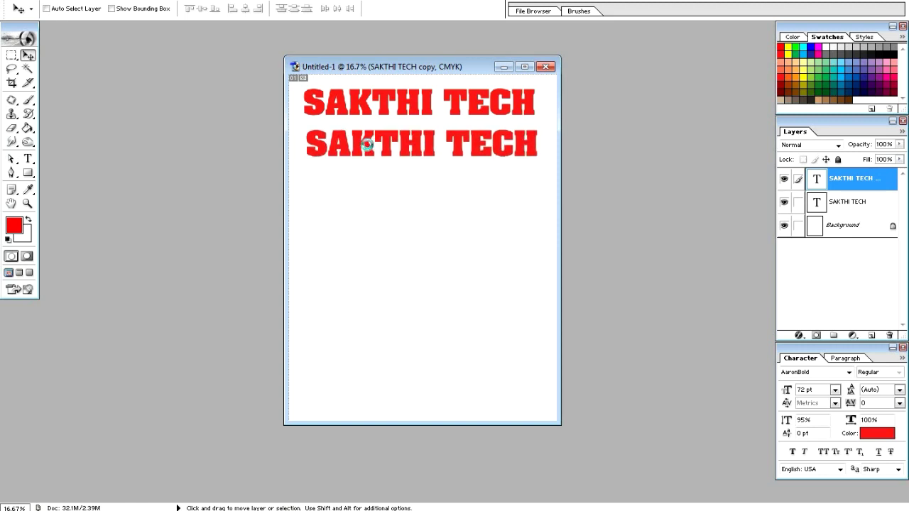
{"action": "right_click", "coordinate": [367, 98]}
{"action": "left_click", "coordinate": [387, 108]}
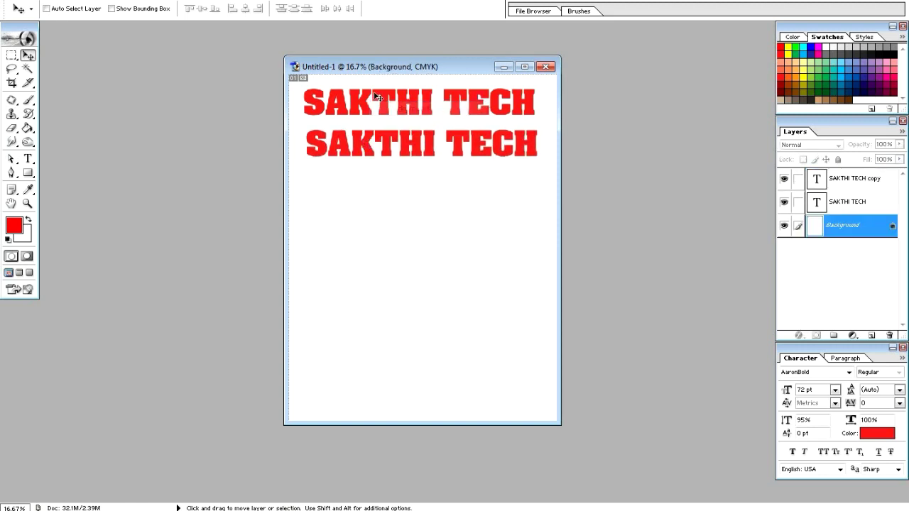
{"action": "right_click", "coordinate": [373, 94]}
{"action": "left_click", "coordinate": [392, 102]}
{"action": "key", "text": "shift+Right"}
{"action": "key", "text": "shift+Right"}
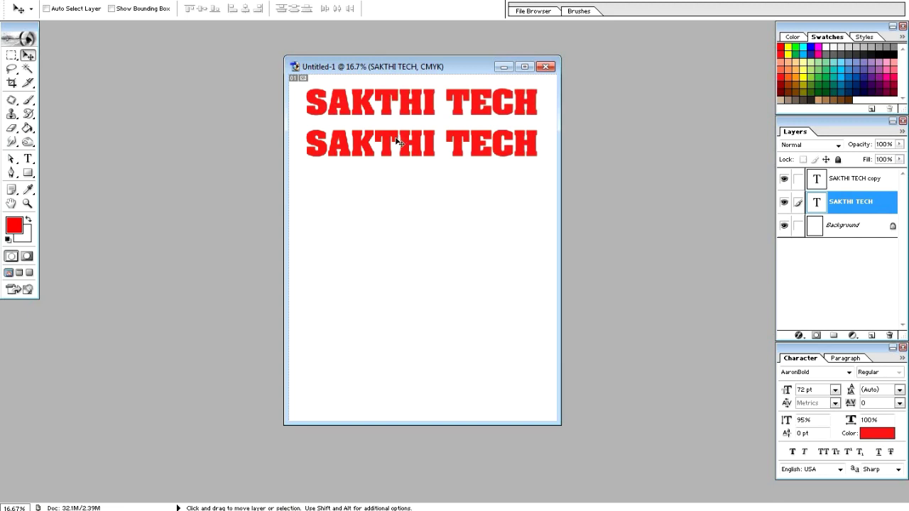
{"action": "right_click", "coordinate": [395, 141]}
{"action": "left_click", "coordinate": [399, 141]}
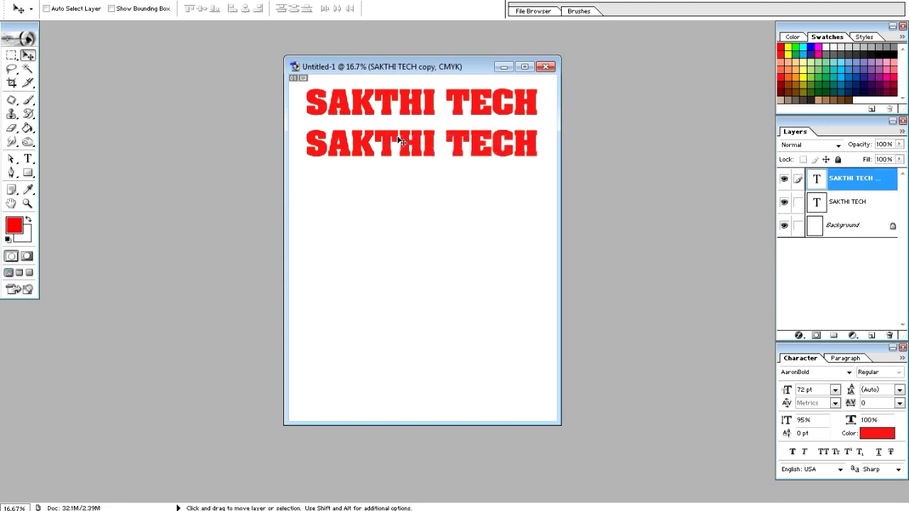
Duplicate the line downward into the third through eighth rows, then dismiss the network popup.
{"action": "key", "text": "ctrl+j"}
{"action": "left_click_drag", "start_coordinate": [400, 141], "coordinate": [401, 263]}
{"action": "key", "text": "ctrl+j"}
{"action": "key", "text": "ctrl+j"}
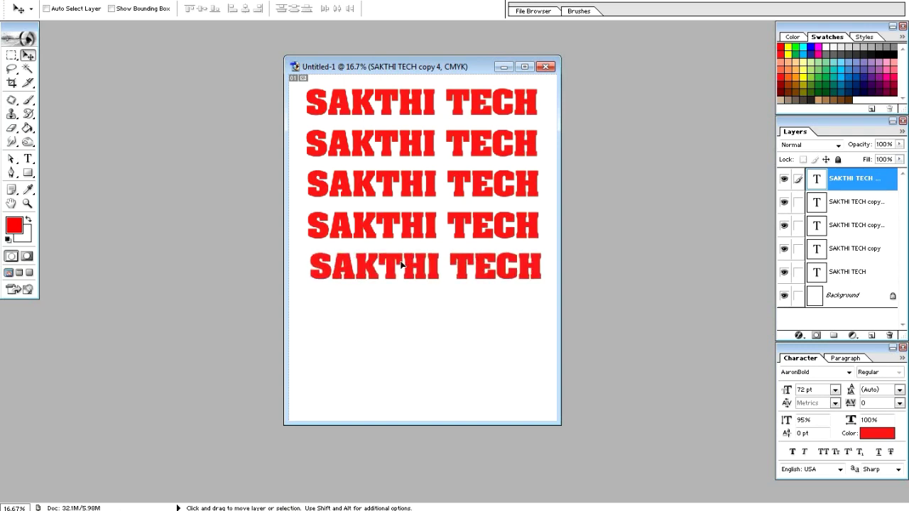
{"action": "key", "text": "ctrl+j"}
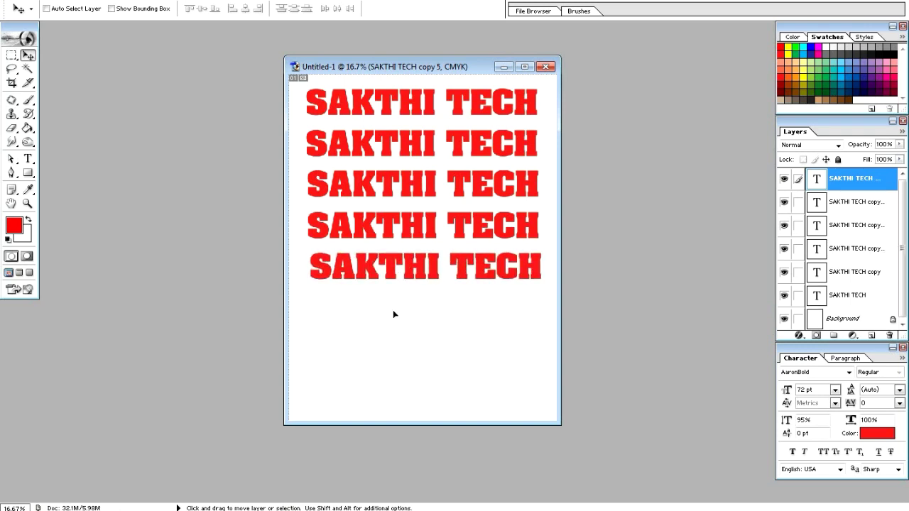
{"action": "left_click_drag", "start_coordinate": [401, 265], "coordinate": [398, 303]}
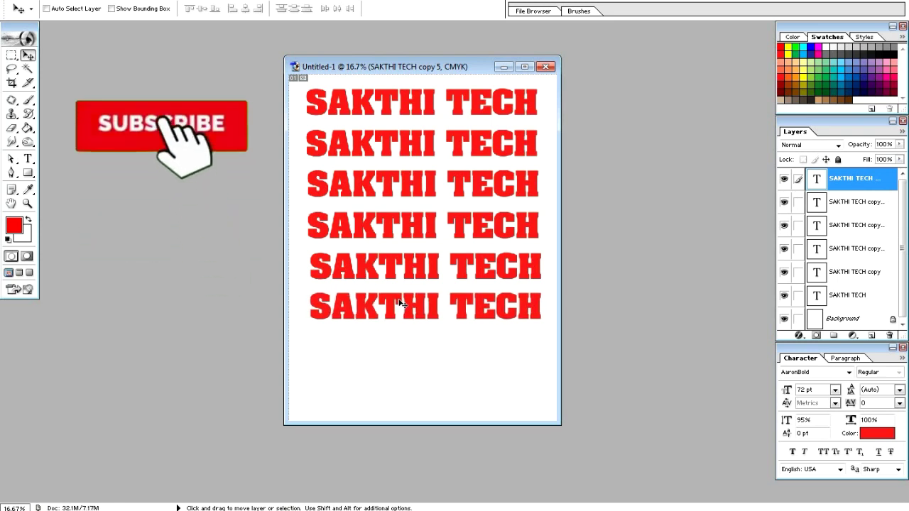
{"action": "key", "text": "ctrl+j"}
{"action": "left_click_drag", "start_coordinate": [400, 304], "coordinate": [400, 344]}
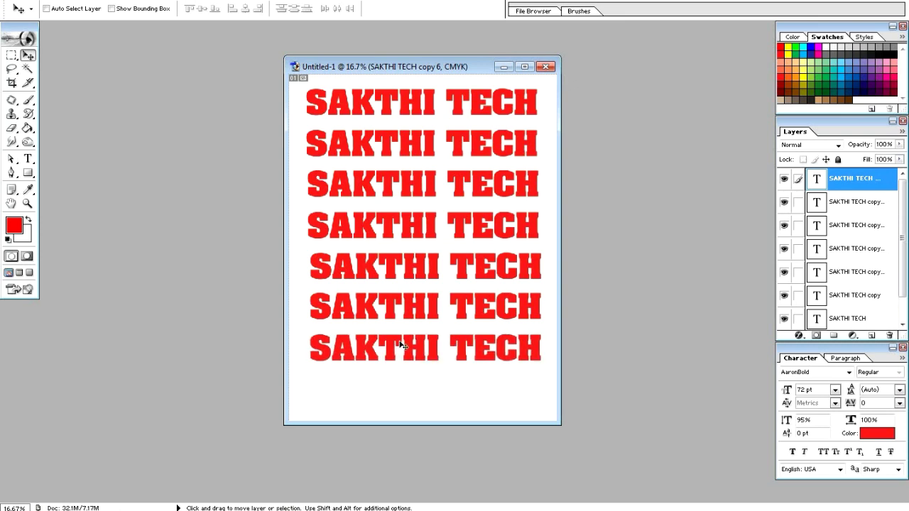
{"action": "key", "text": "ctrl+j"}
{"action": "left_click_drag", "start_coordinate": [401, 346], "coordinate": [402, 410]}
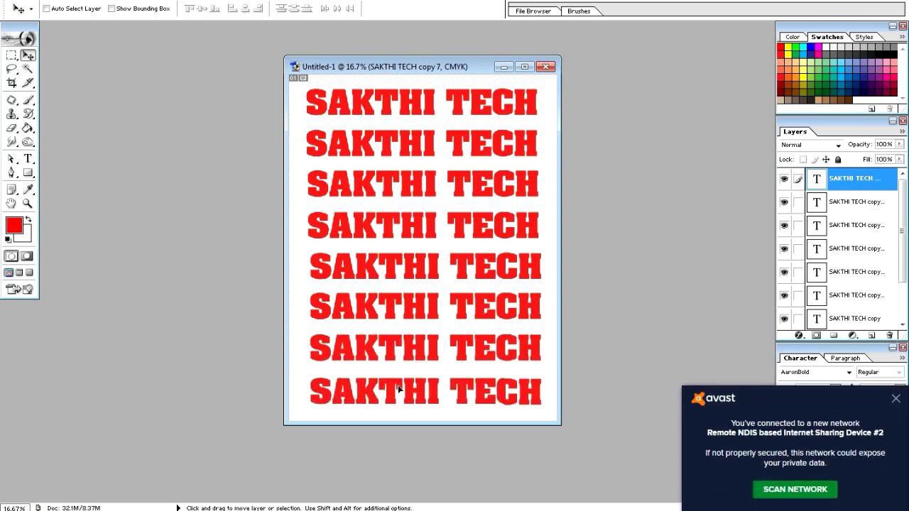
{"action": "left_click", "coordinate": [895, 400]}
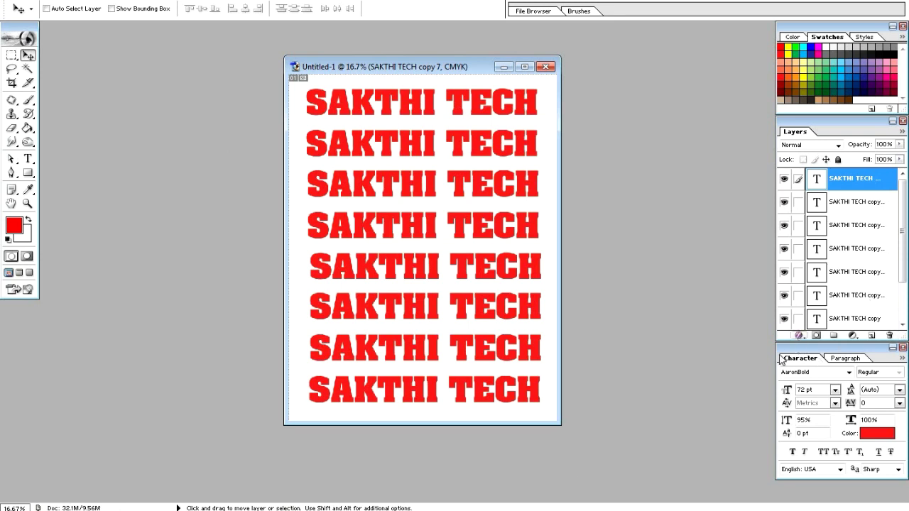
Show the Layer Style dialog's preset Styles and load the Textures set.
{"action": "left_click", "coordinate": [797, 336]}
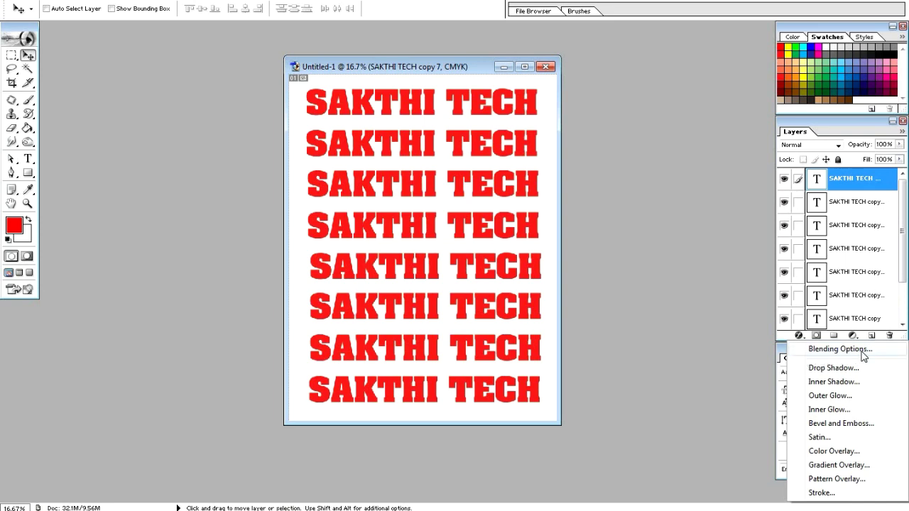
{"action": "left_click", "coordinate": [834, 351]}
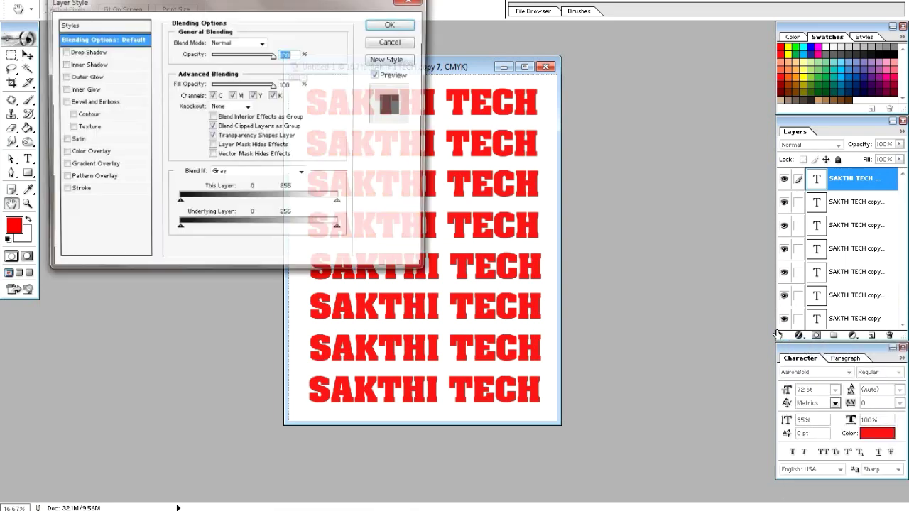
{"action": "left_click_drag", "start_coordinate": [263, 9], "coordinate": [162, 83]}
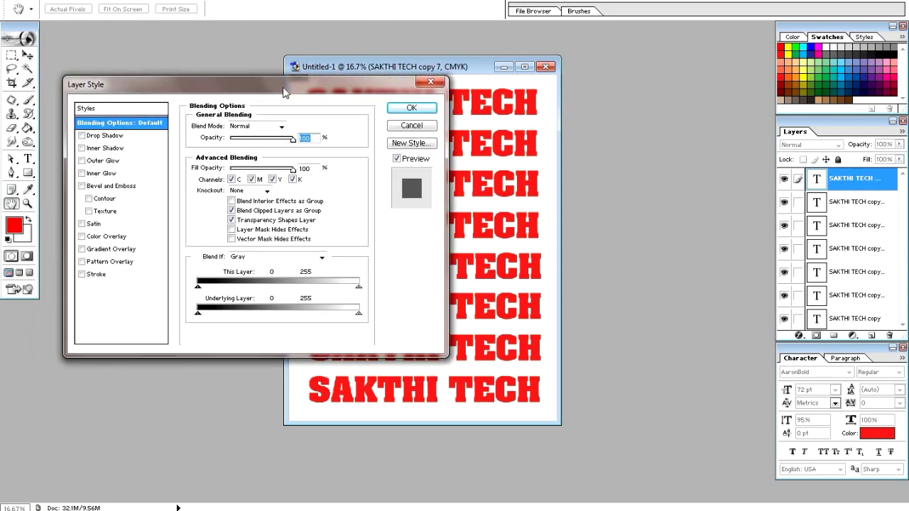
{"action": "left_click", "coordinate": [83, 110]}
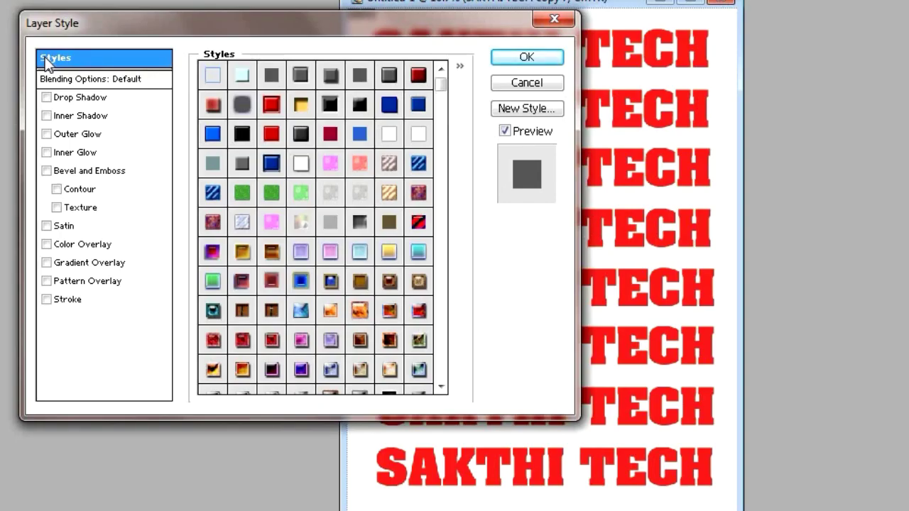
{"action": "left_click", "coordinate": [460, 70]}
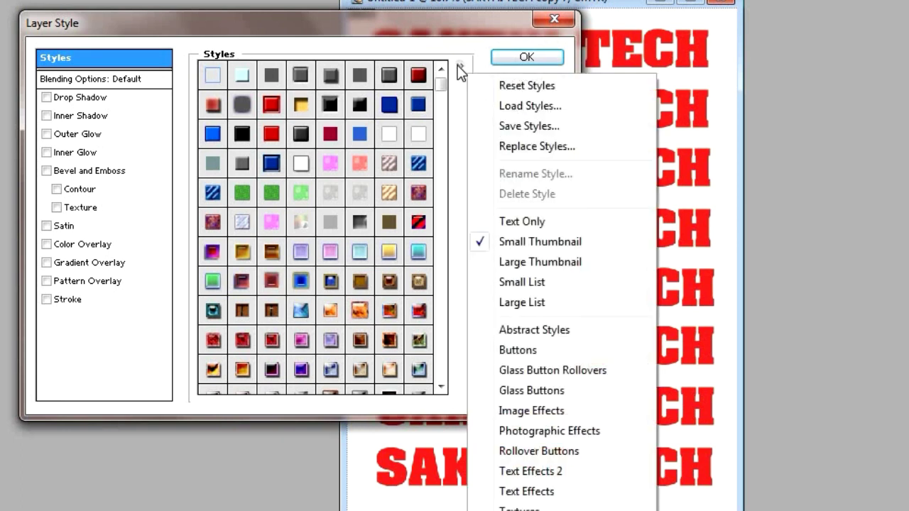
{"action": "left_click", "coordinate": [519, 508]}
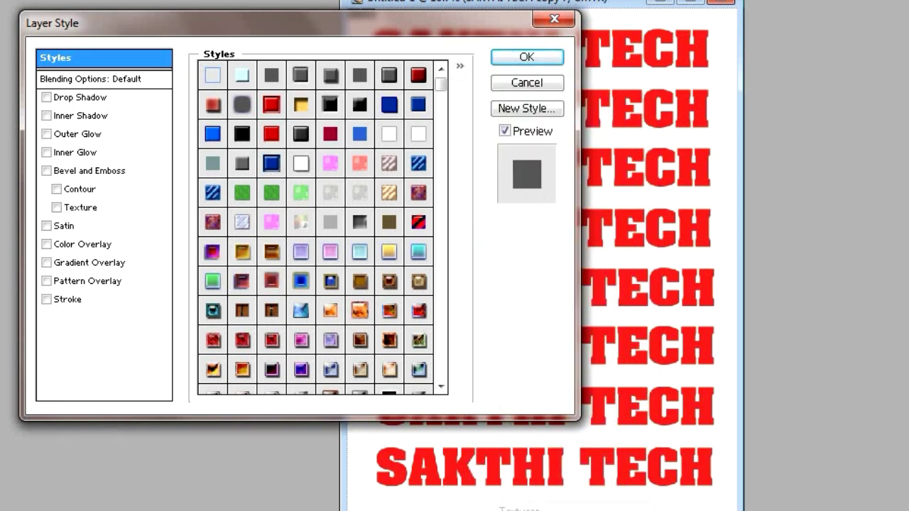
{"action": "left_click", "coordinate": [514, 172]}
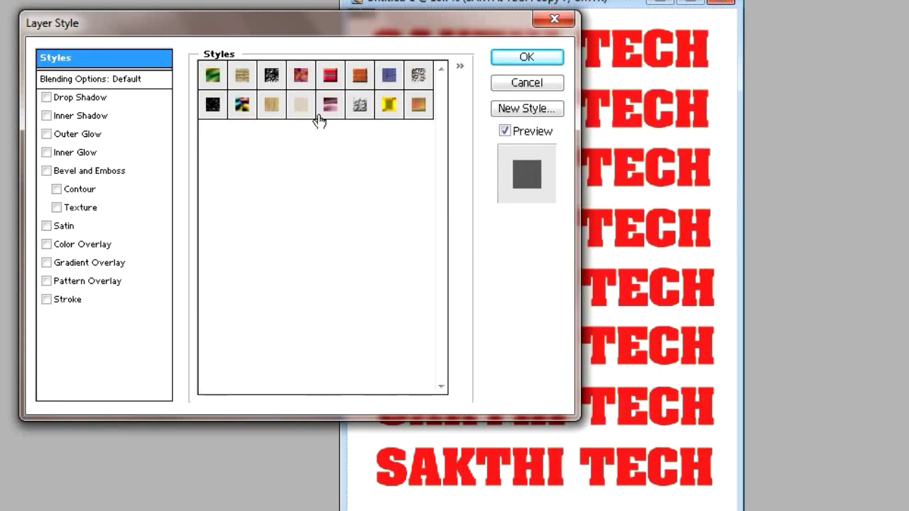
Load the Text Effects, Text Effects 2 and Rollover Buttons style sets in turn.
{"action": "left_click", "coordinate": [459, 67]}
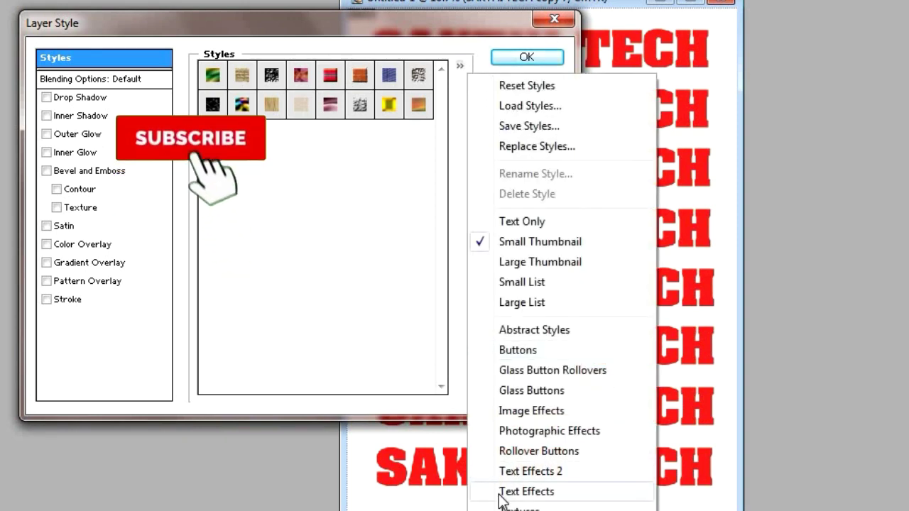
{"action": "left_click", "coordinate": [522, 491]}
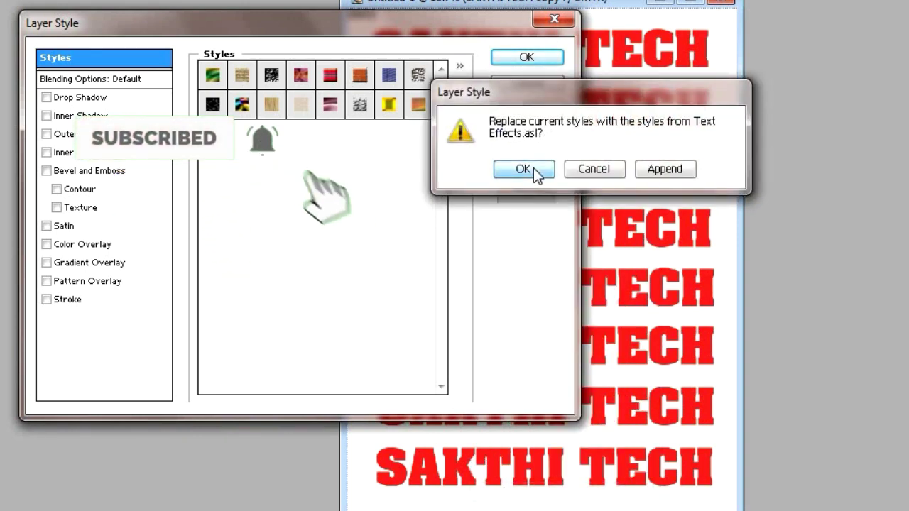
{"action": "left_click", "coordinate": [533, 168]}
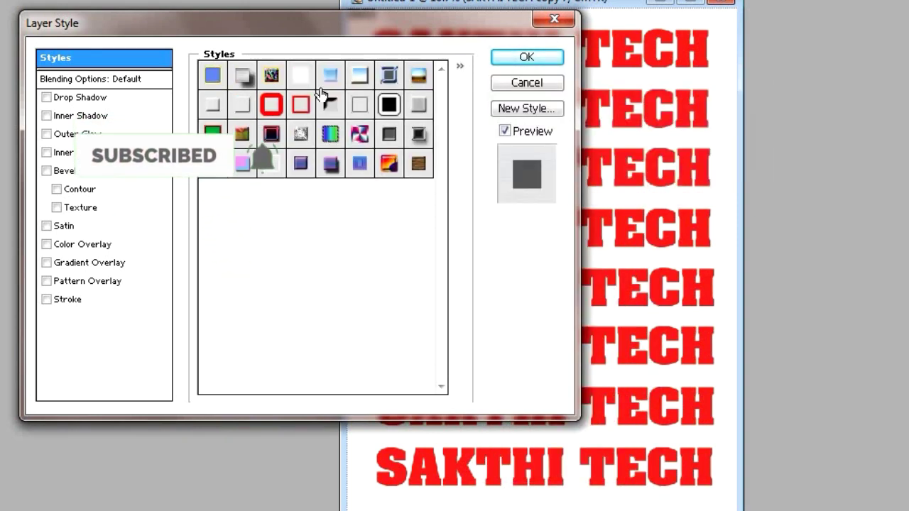
{"action": "left_click", "coordinate": [458, 66]}
{"action": "left_click", "coordinate": [497, 472]}
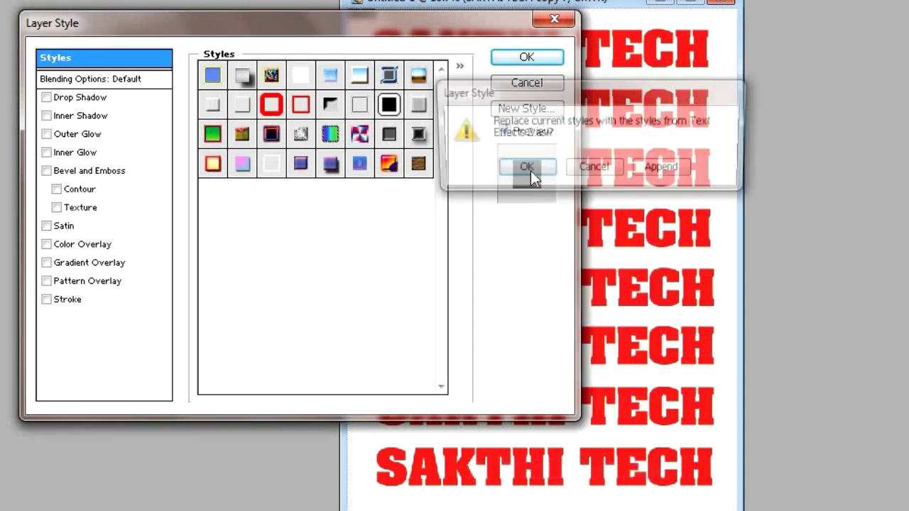
{"action": "left_click", "coordinate": [511, 172]}
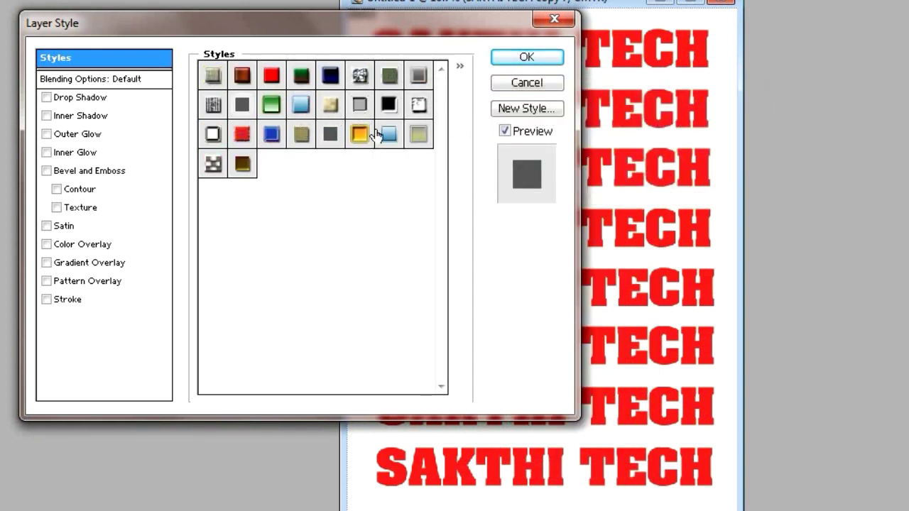
{"action": "left_click", "coordinate": [460, 66]}
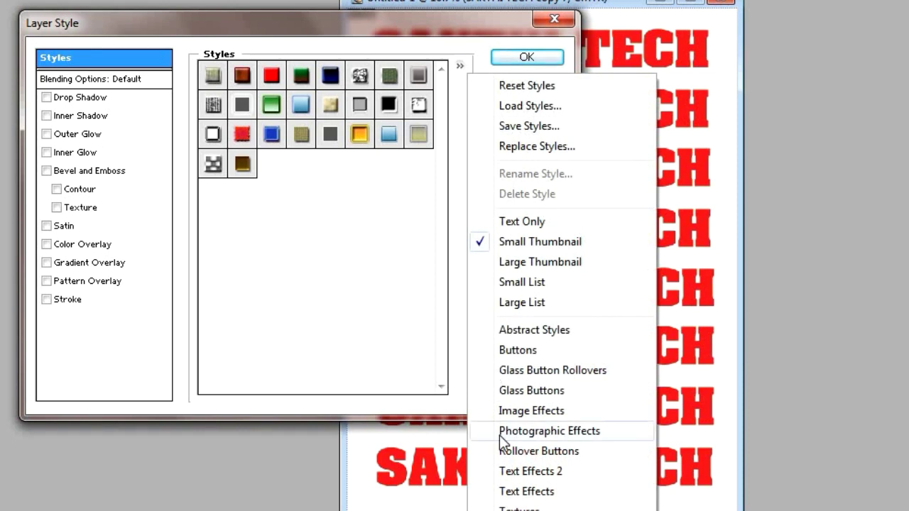
{"action": "left_click", "coordinate": [482, 454]}
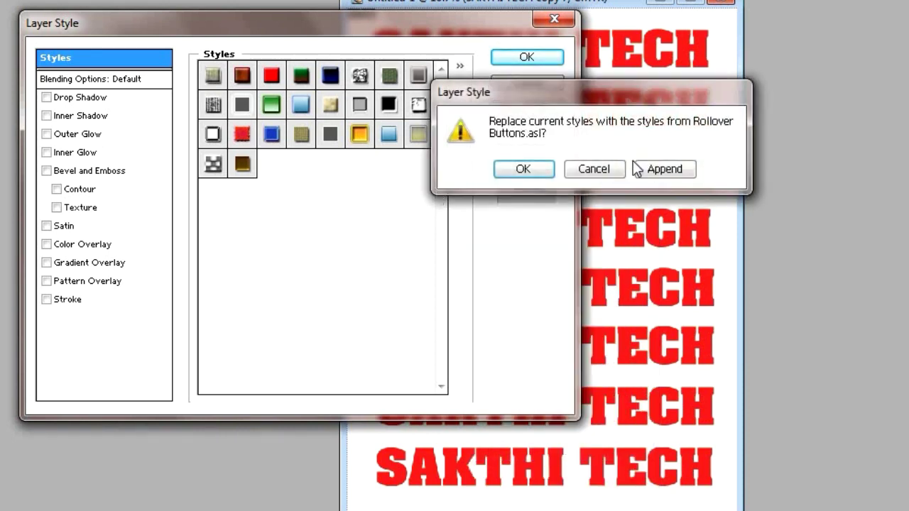
{"action": "left_click", "coordinate": [525, 172]}
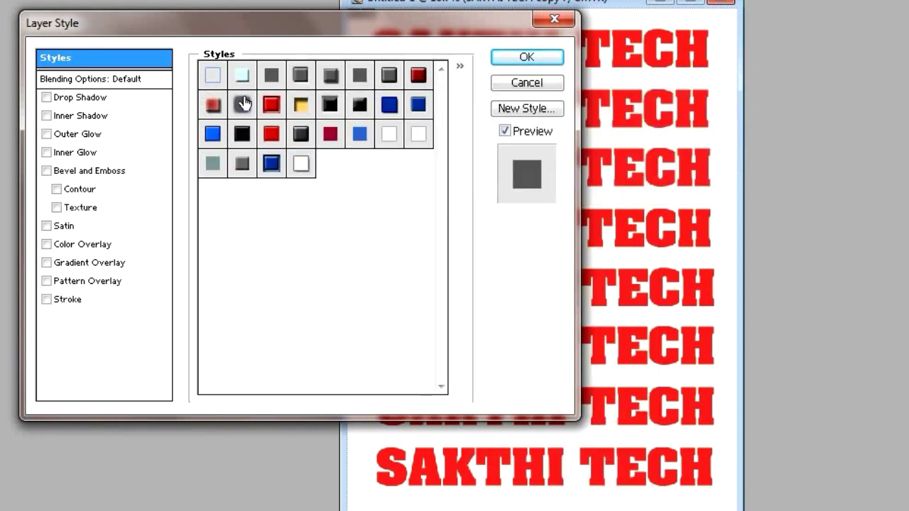
Load the Photographic Effects, Image Effects and Glass Buttons style sets in turn.
{"action": "left_click", "coordinate": [460, 67]}
{"action": "left_click", "coordinate": [492, 432]}
{"action": "left_click", "coordinate": [527, 170]}
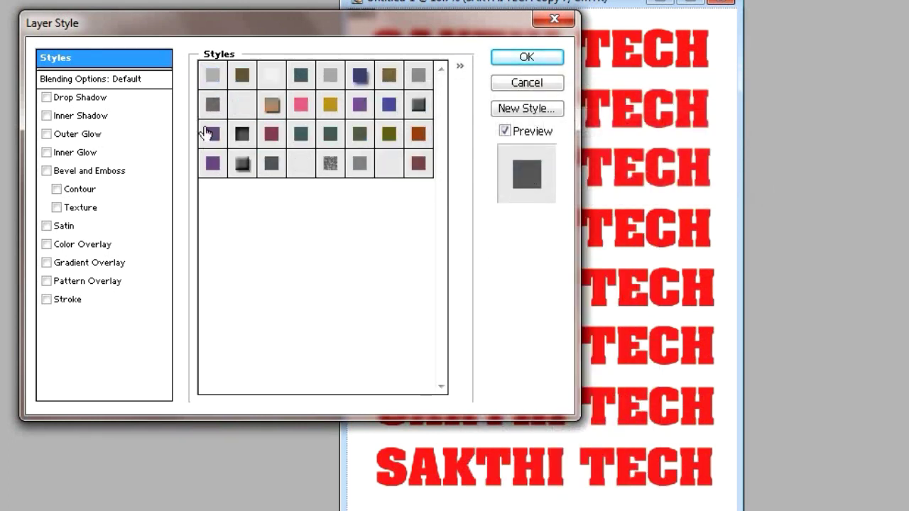
{"action": "left_click", "coordinate": [460, 66]}
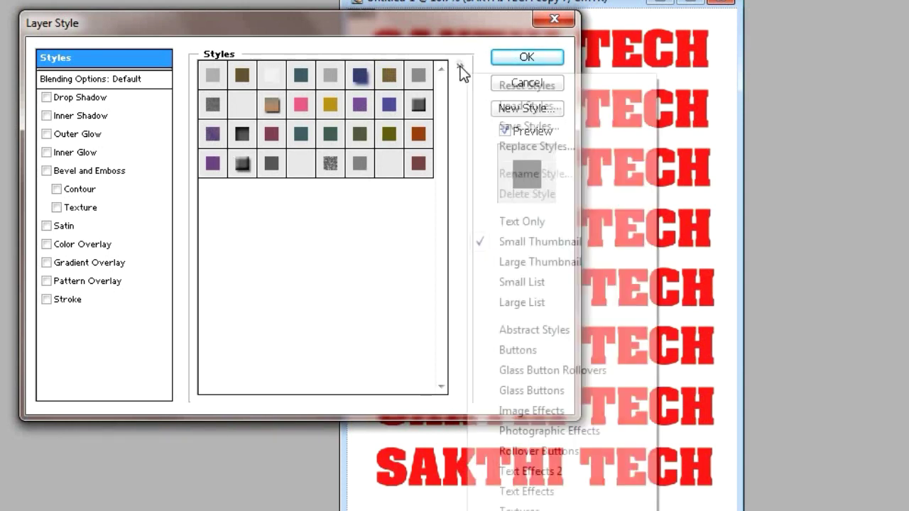
{"action": "left_click", "coordinate": [489, 410]}
{"action": "left_click", "coordinate": [522, 170]}
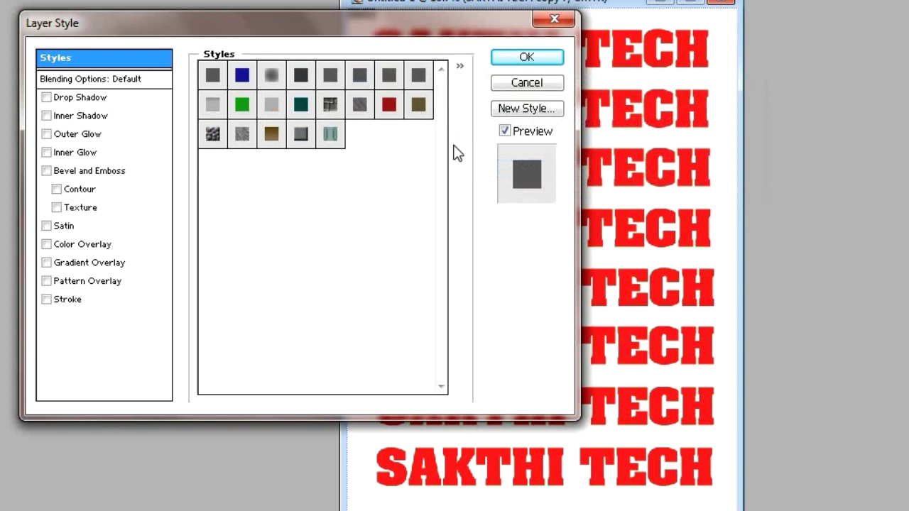
{"action": "left_click", "coordinate": [460, 66]}
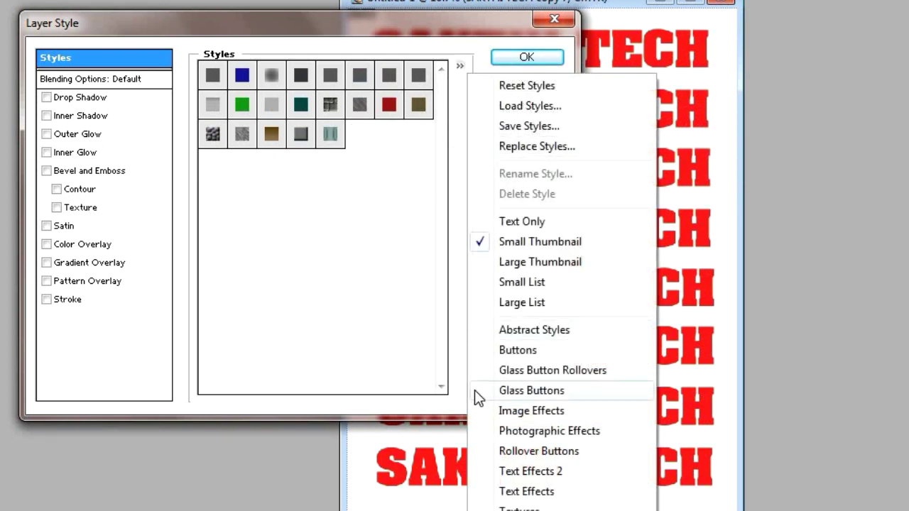
{"action": "left_click", "coordinate": [497, 390]}
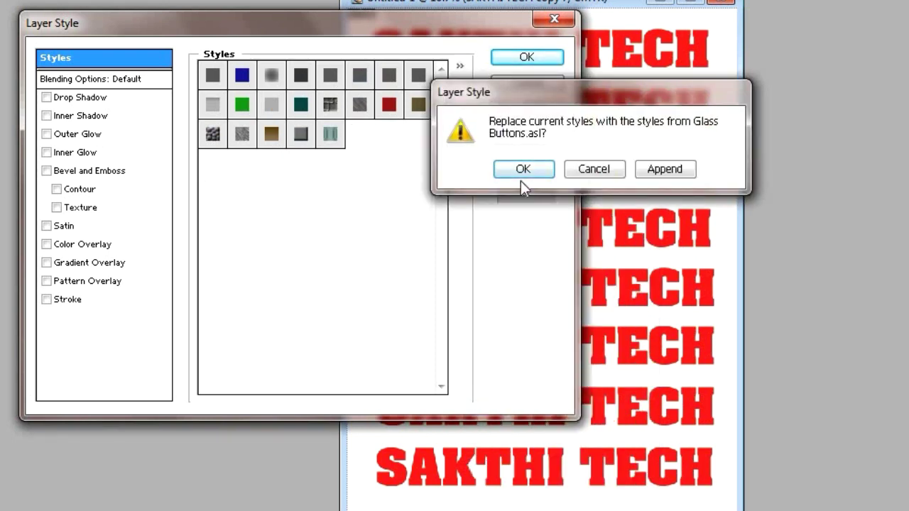
{"action": "left_click", "coordinate": [522, 169]}
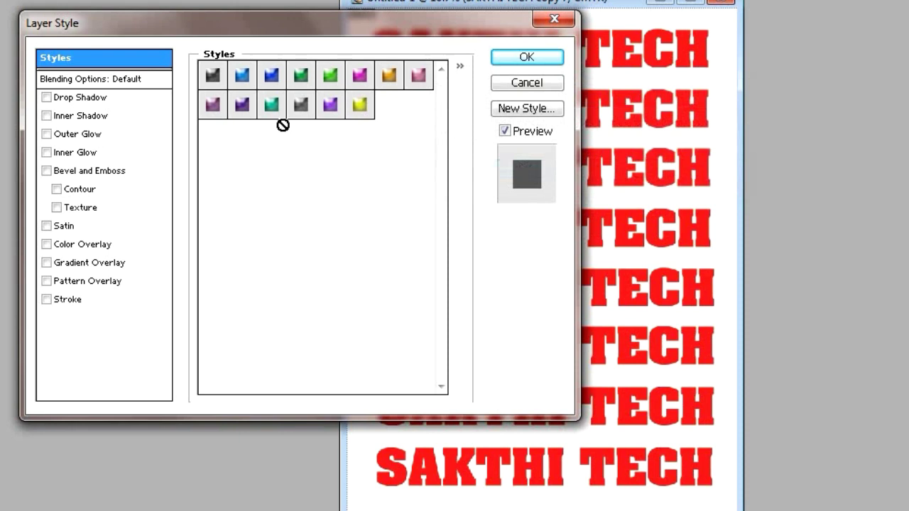
Load Glass Button Rollovers, then choose the Buttons style set.
{"action": "left_click", "coordinate": [462, 67]}
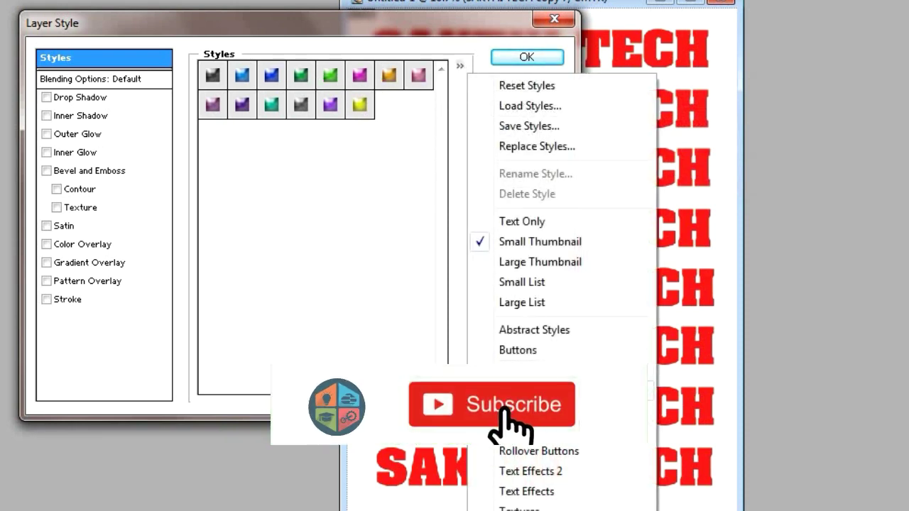
{"action": "key", "text": "Escape"}
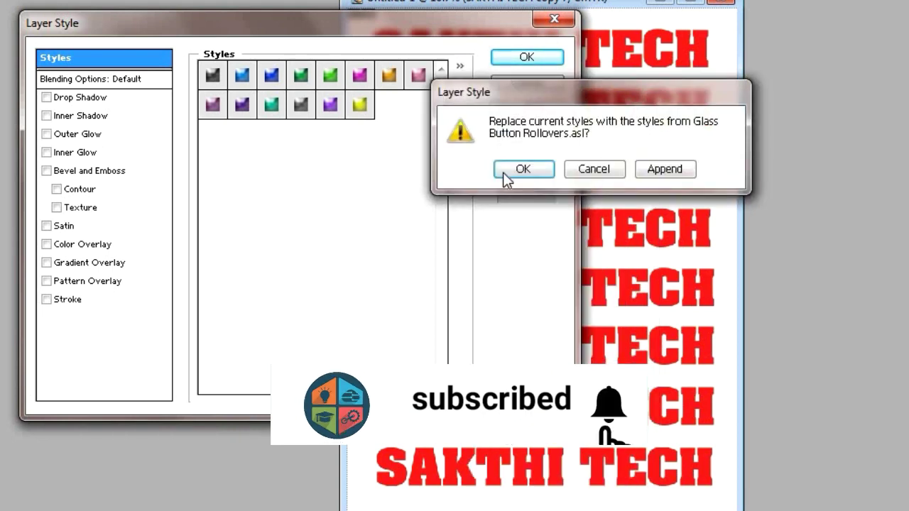
{"action": "left_click", "coordinate": [503, 173]}
{"action": "left_click", "coordinate": [459, 67]}
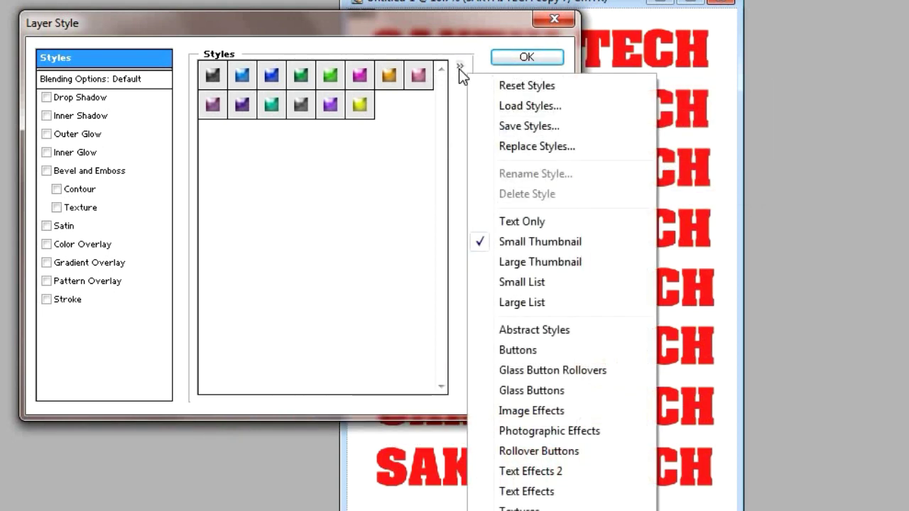
{"action": "left_click", "coordinate": [485, 351]}
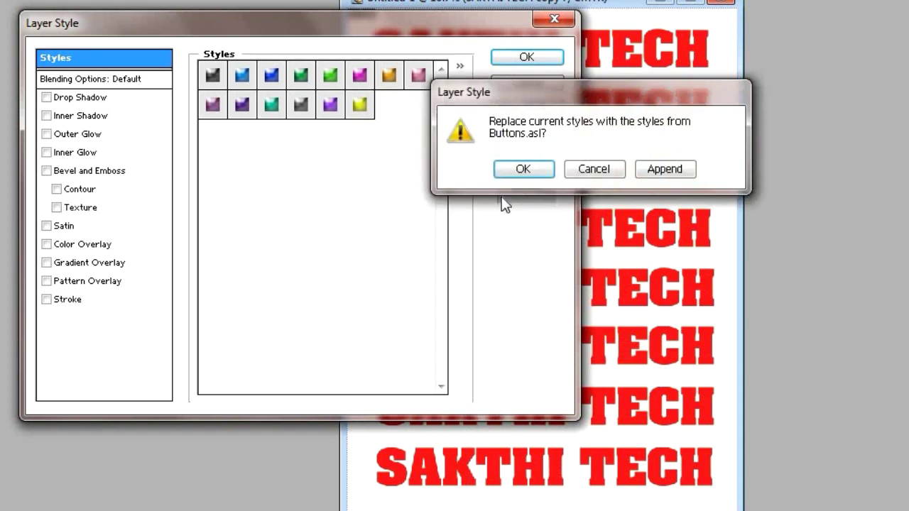
Confirm the Buttons set and try red, dark, grey and orange-yellow styles on the bottom line.
{"action": "left_click", "coordinate": [514, 177]}
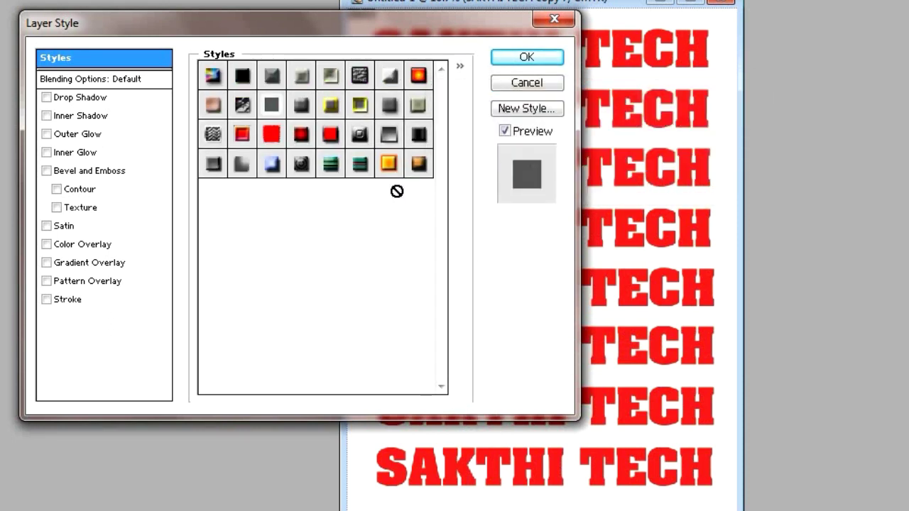
{"action": "left_click", "coordinate": [281, 144]}
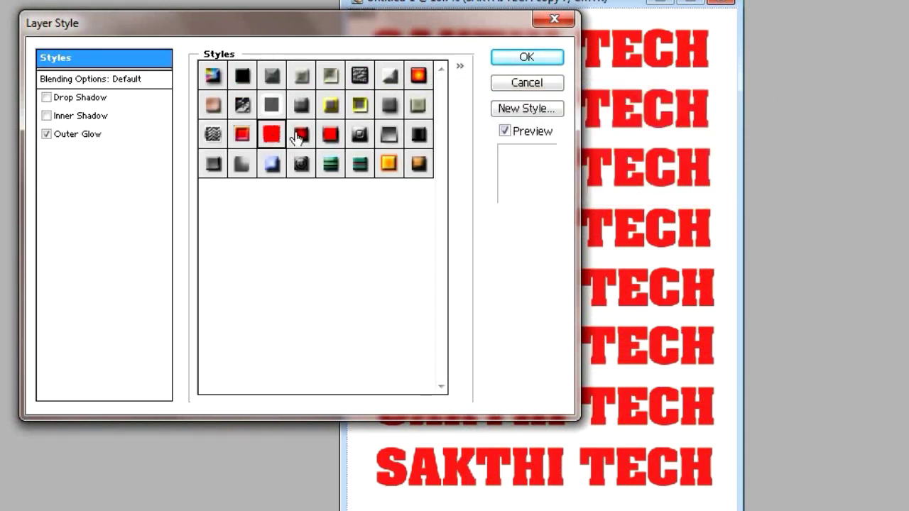
{"action": "left_click", "coordinate": [301, 136]}
{"action": "left_click", "coordinate": [328, 135]}
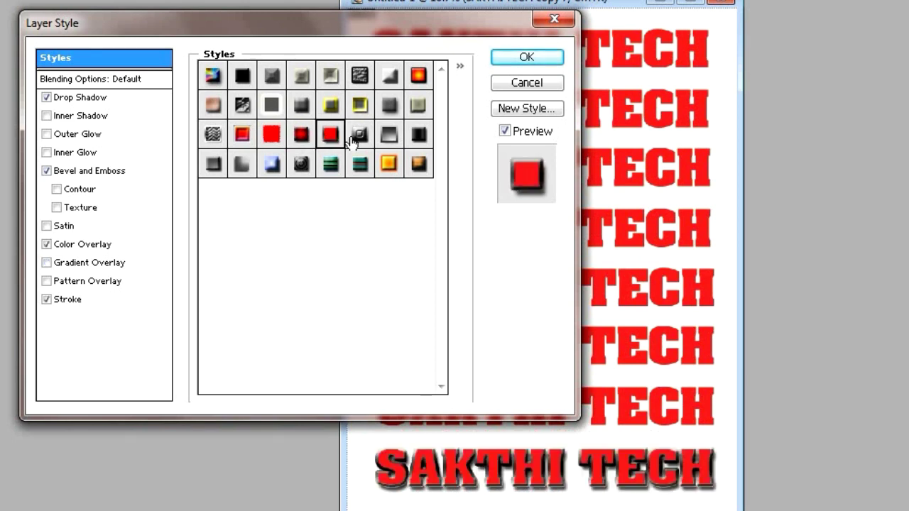
{"action": "left_click", "coordinate": [358, 142]}
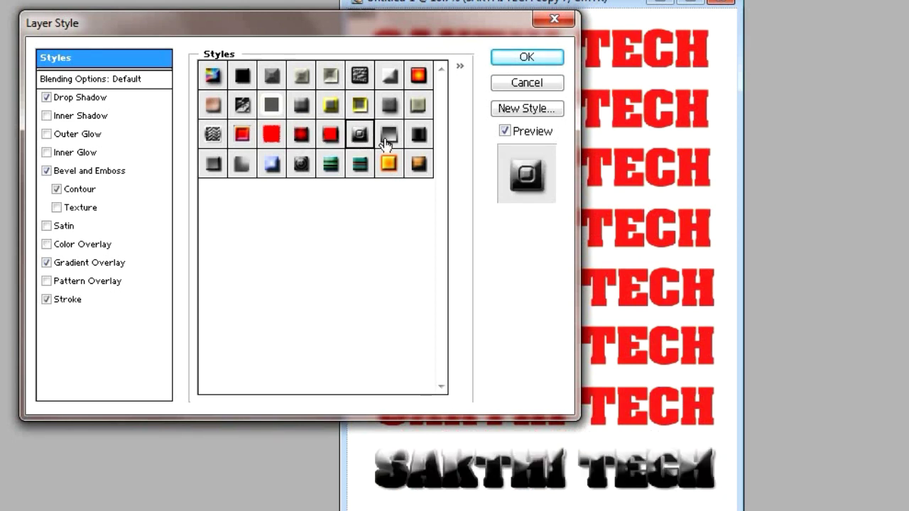
{"action": "left_click", "coordinate": [387, 142]}
{"action": "left_click", "coordinate": [387, 169]}
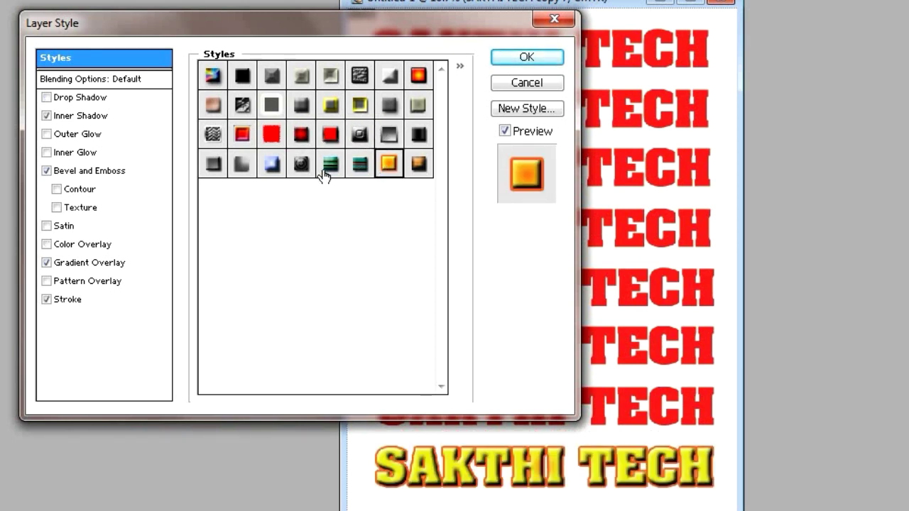
Try green, blue-white, grey, multicolour and stone styles, settling on flat red with shadow and stroke.
{"action": "left_click", "coordinate": [325, 167]}
{"action": "left_click", "coordinate": [269, 166]}
{"action": "left_click", "coordinate": [206, 163]}
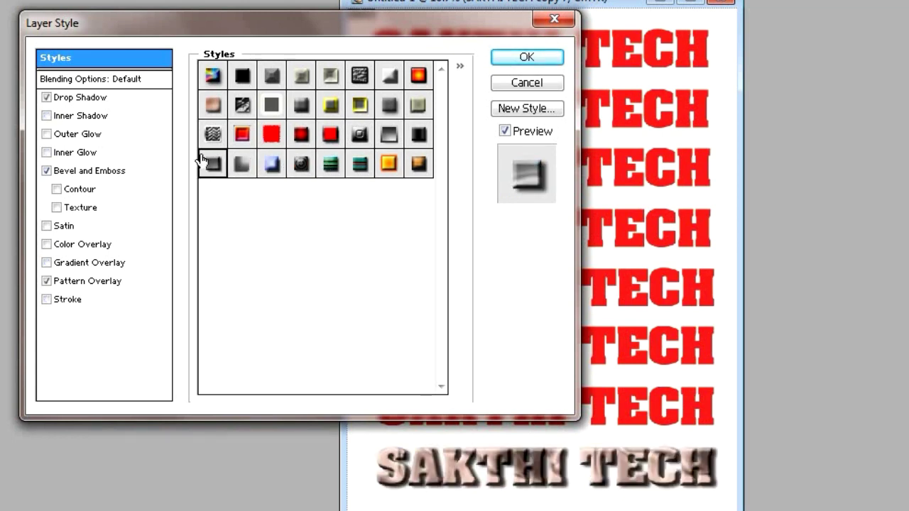
{"action": "left_click", "coordinate": [214, 76]}
{"action": "left_click", "coordinate": [359, 75]}
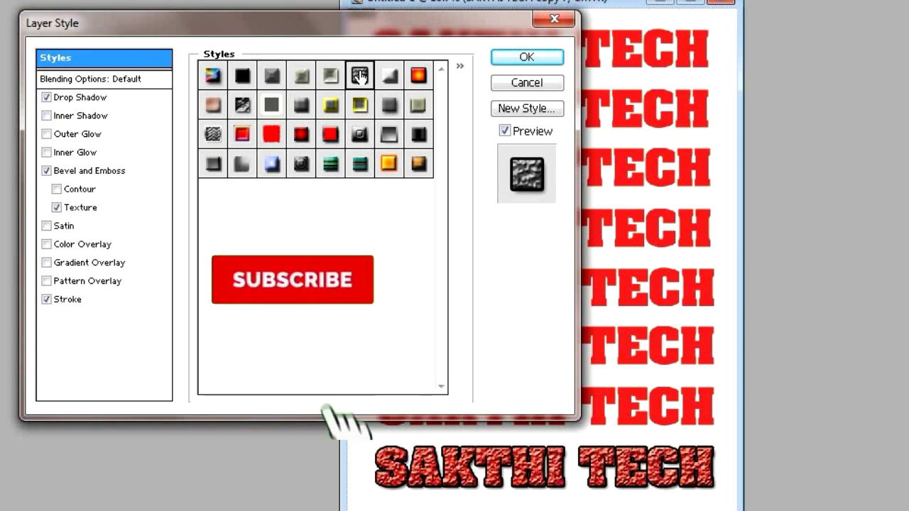
{"action": "left_click", "coordinate": [242, 134]}
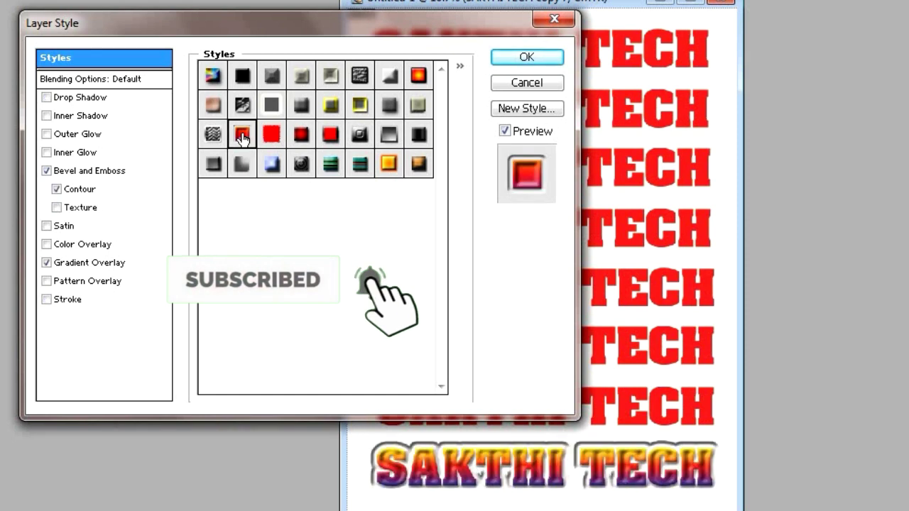
{"action": "left_click", "coordinate": [330, 135]}
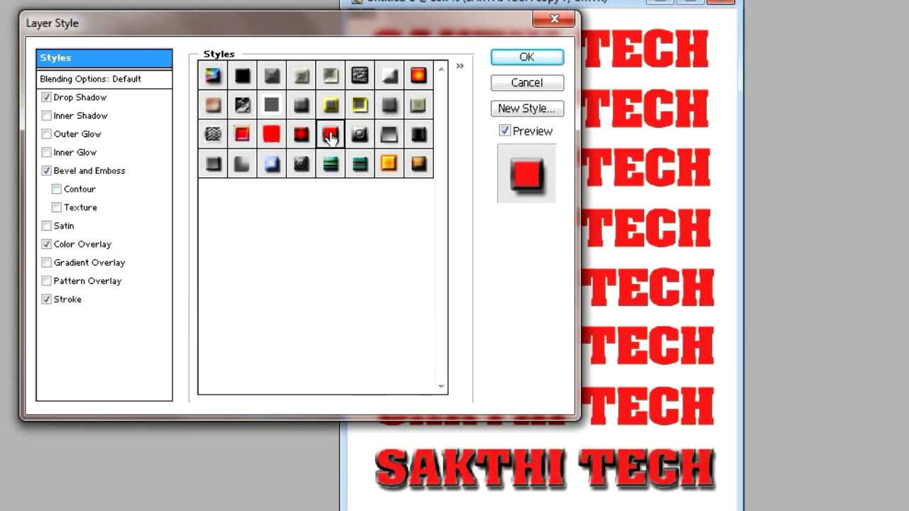
{"action": "left_click", "coordinate": [460, 66]}
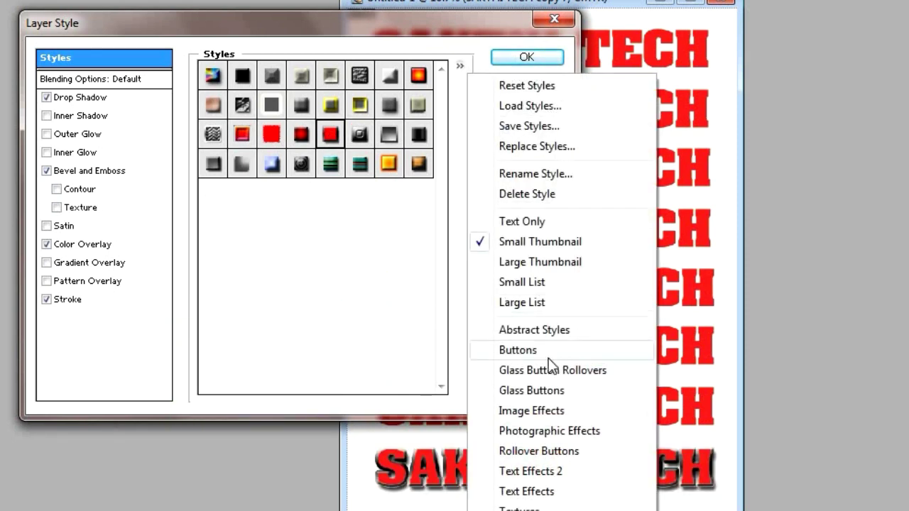
Load Abstract Styles and, after trying several, give the bottom line the gold textured style.
{"action": "left_click", "coordinate": [481, 329]}
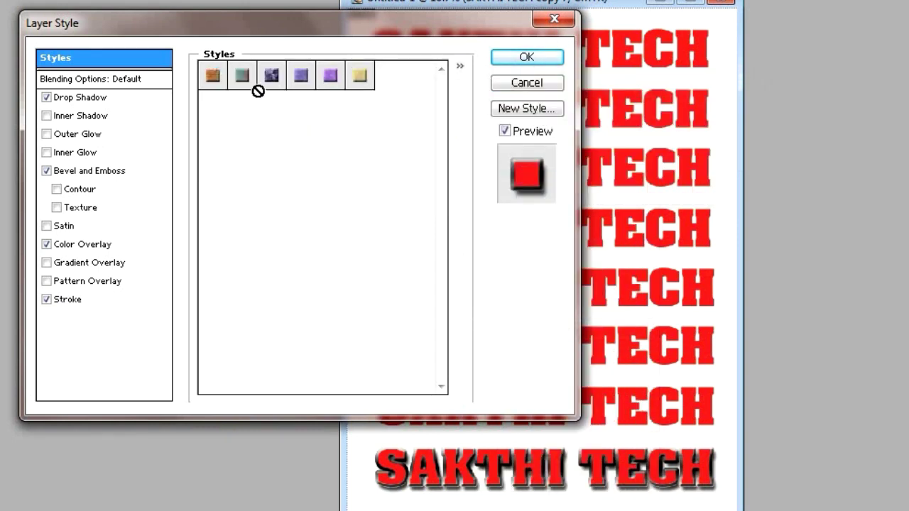
{"action": "left_click", "coordinate": [213, 75]}
{"action": "left_click", "coordinate": [243, 75]}
{"action": "left_click", "coordinate": [271, 75]}
{"action": "left_click", "coordinate": [301, 75]}
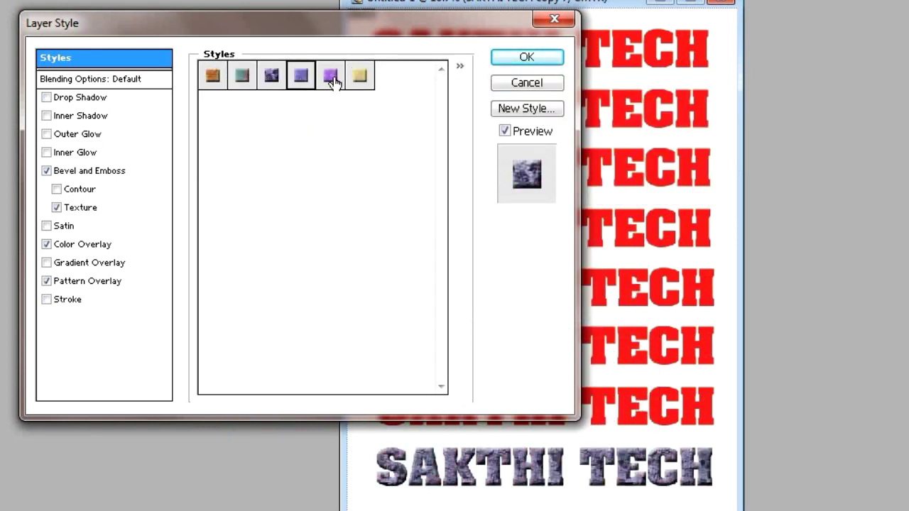
{"action": "left_click", "coordinate": [330, 75]}
{"action": "left_click", "coordinate": [357, 81]}
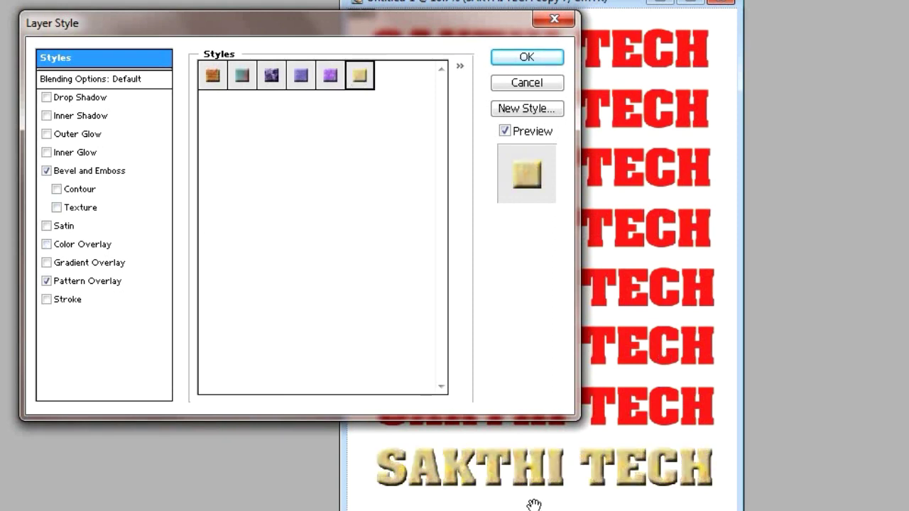
{"action": "left_click", "coordinate": [460, 69]}
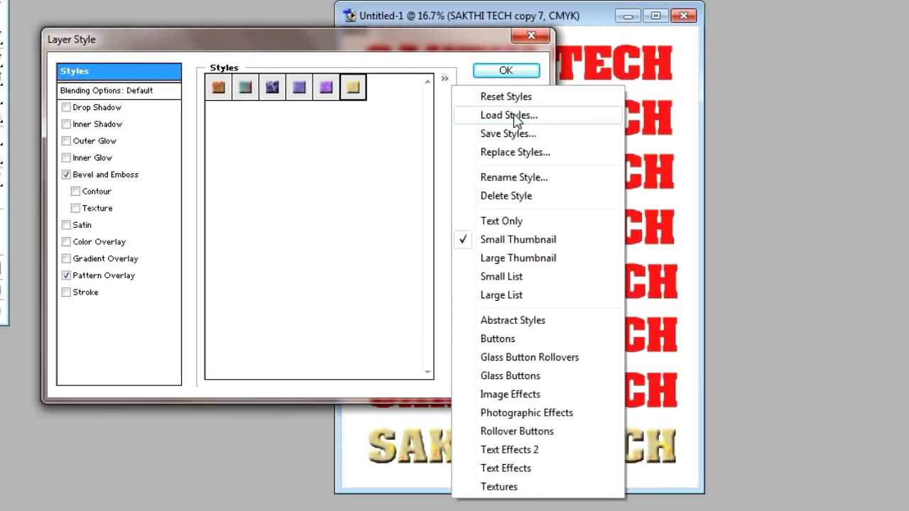
Load the 1000+ Style Pack styles file from the D: drive's 1000+ Style Pack folder.
{"action": "left_click", "coordinate": [511, 118]}
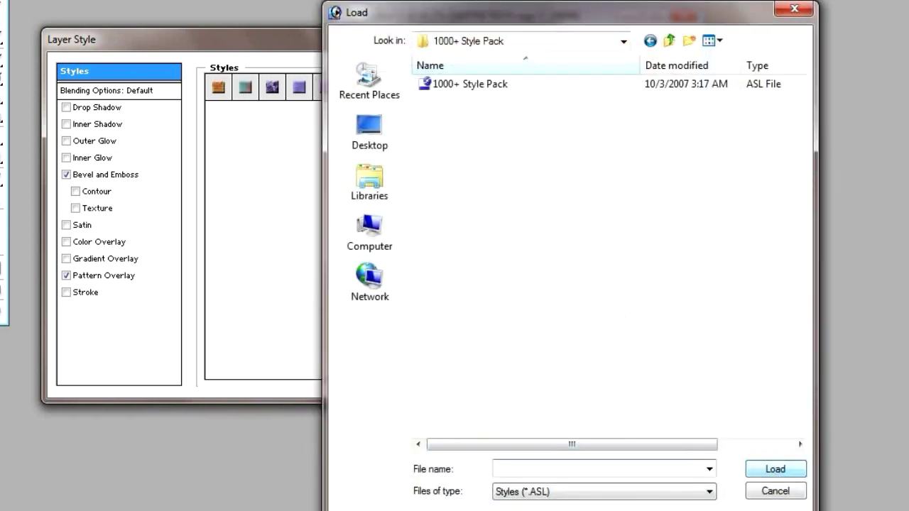
{"action": "left_click", "coordinate": [668, 41]}
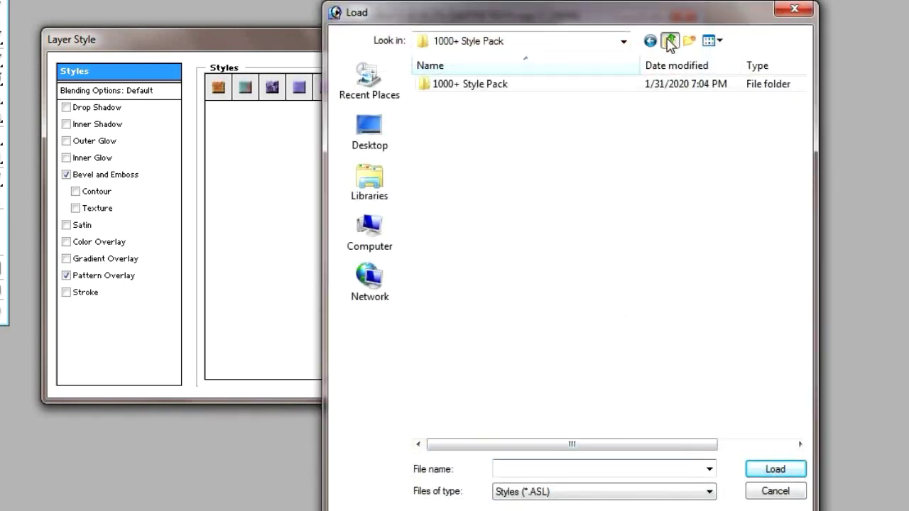
{"action": "left_click", "coordinate": [373, 246]}
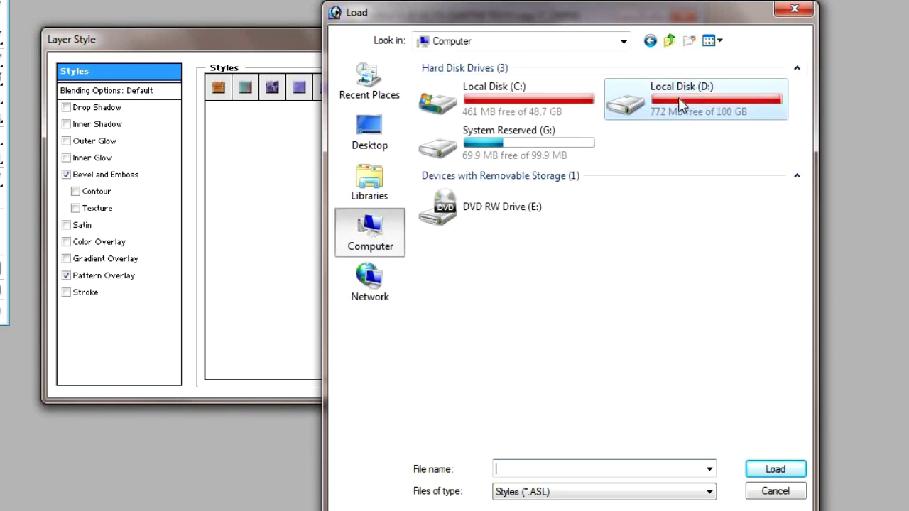
{"action": "double_click", "coordinate": [681, 104]}
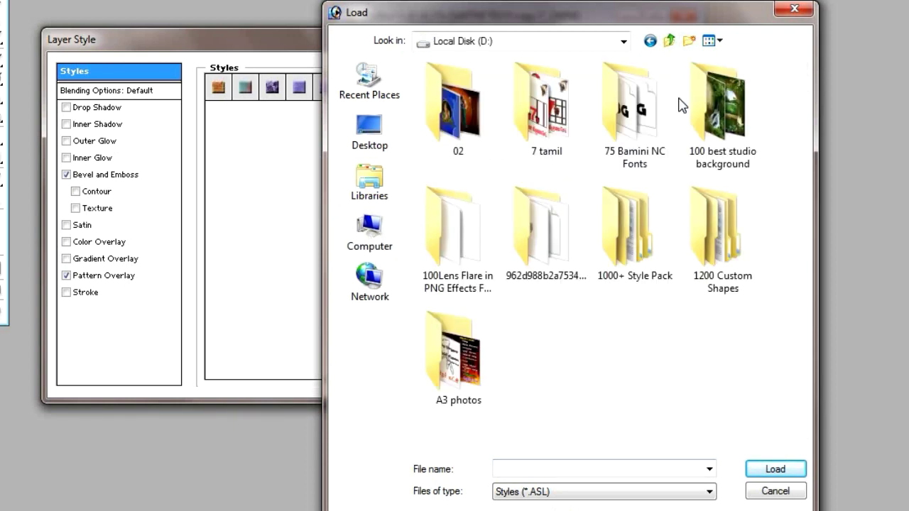
{"action": "double_click", "coordinate": [646, 245]}
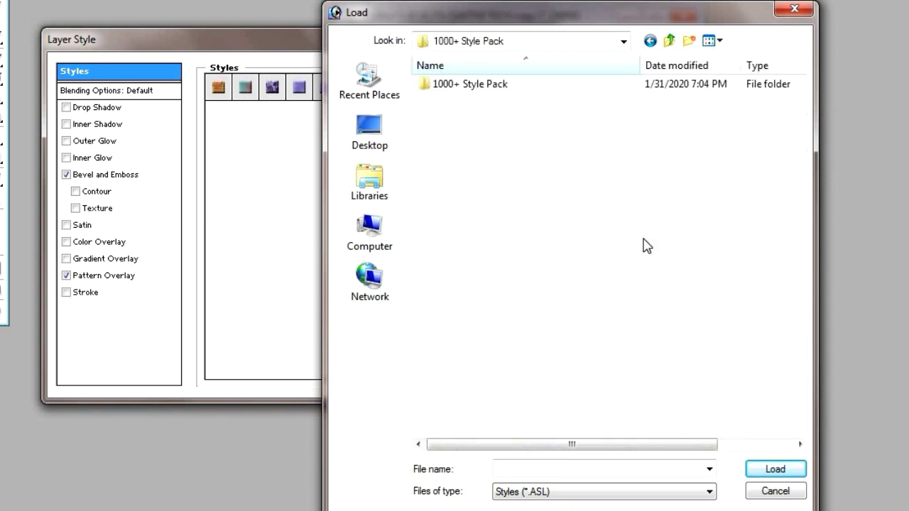
{"action": "double_click", "coordinate": [446, 90]}
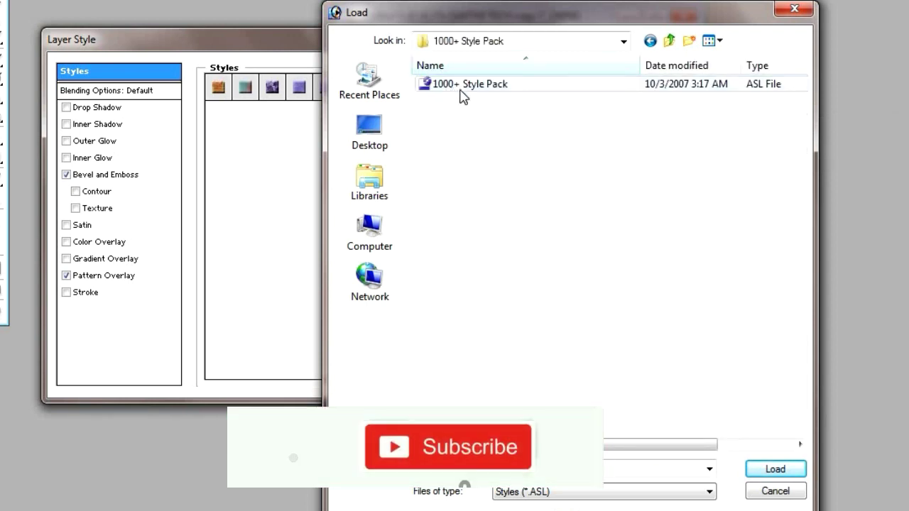
{"action": "left_click", "coordinate": [474, 87]}
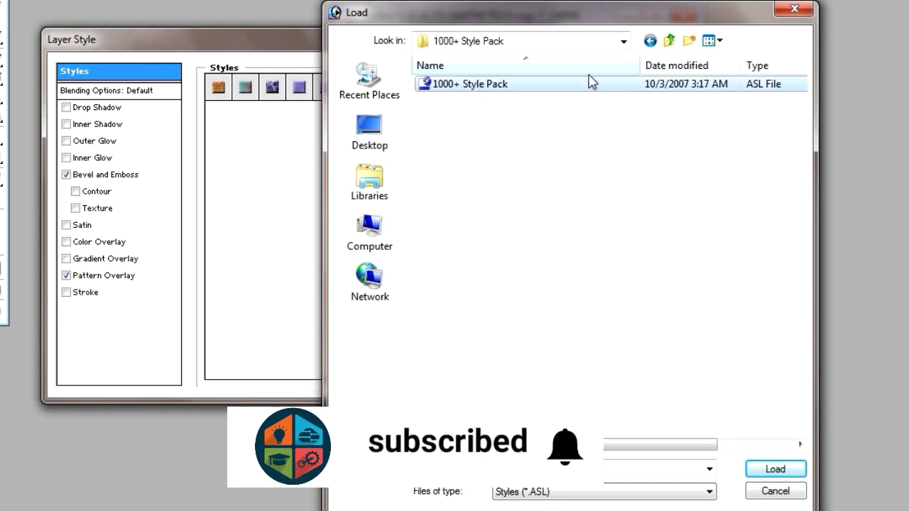
{"action": "left_click", "coordinate": [774, 469]}
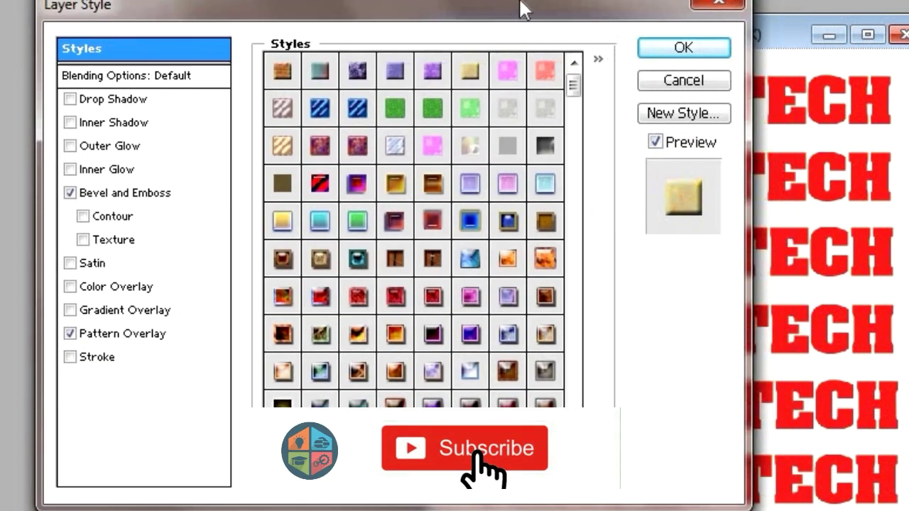
{"action": "left_click_drag", "start_coordinate": [576, 85], "coordinate": [577, 165]}
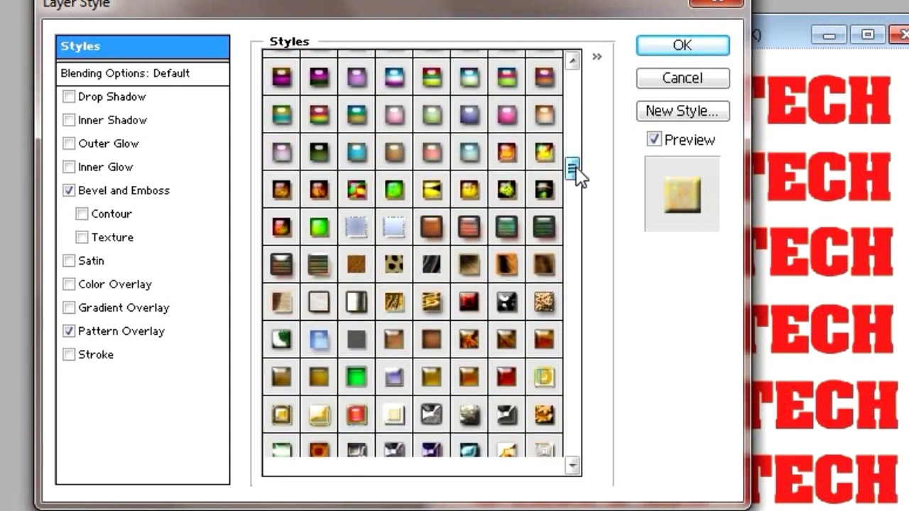
{"action": "left_click_drag", "start_coordinate": [576, 165], "coordinate": [581, 194]}
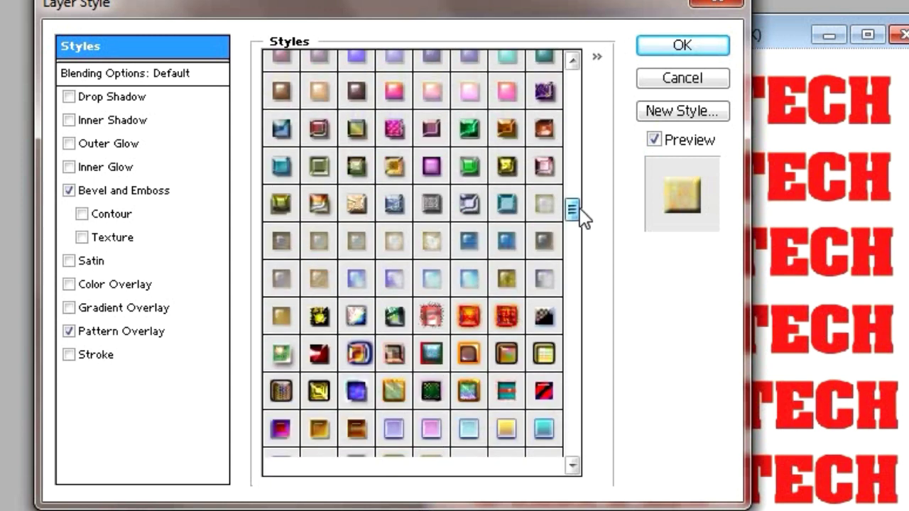
{"action": "mouse_move", "coordinate": [582, 194]}
{"action": "left_mouse_down"}
{"action": "mouse_move", "coordinate": [590, 245]}
{"action": "mouse_move", "coordinate": [574, 239]}
{"action": "mouse_move", "coordinate": [573, 276]}
{"action": "left_mouse_up"}
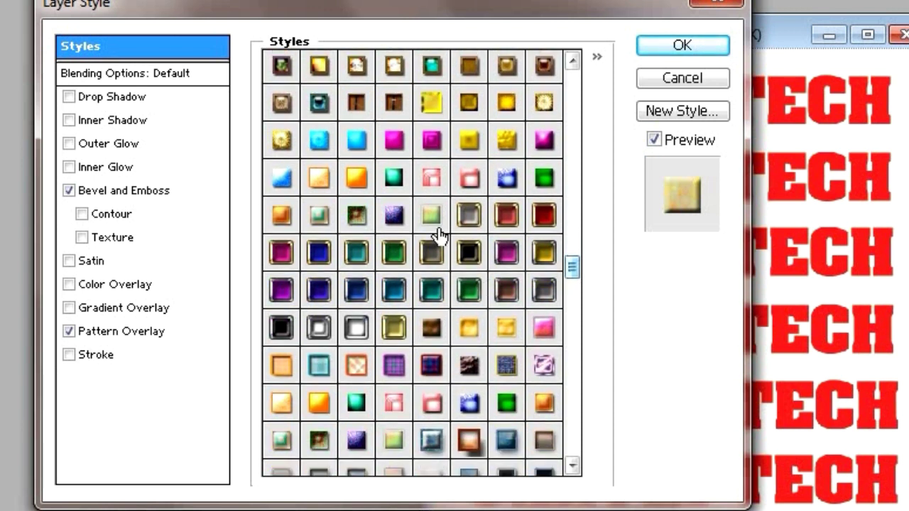
Try the grey, red, magenta, blue, teal, green and black gold-framed presets on the line.
{"action": "left_click", "coordinate": [465, 223]}
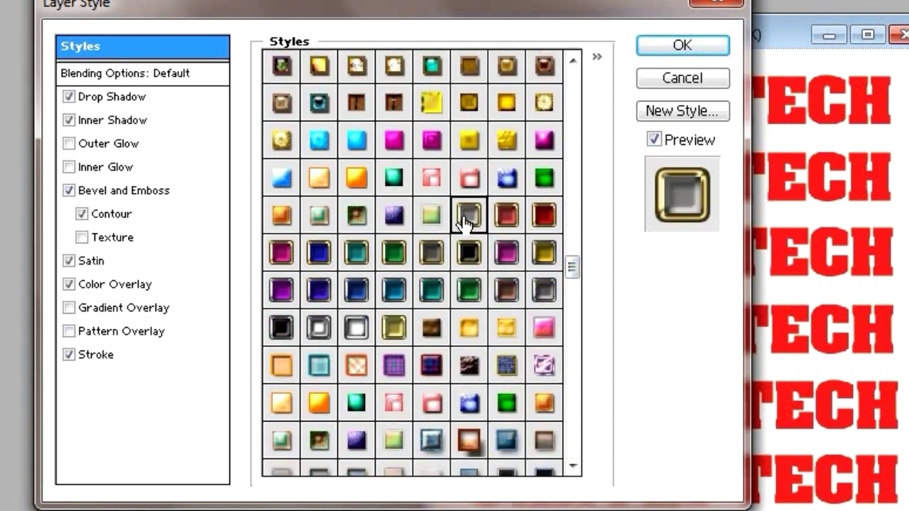
{"action": "left_click", "coordinate": [516, 222]}
{"action": "left_click", "coordinate": [553, 225]}
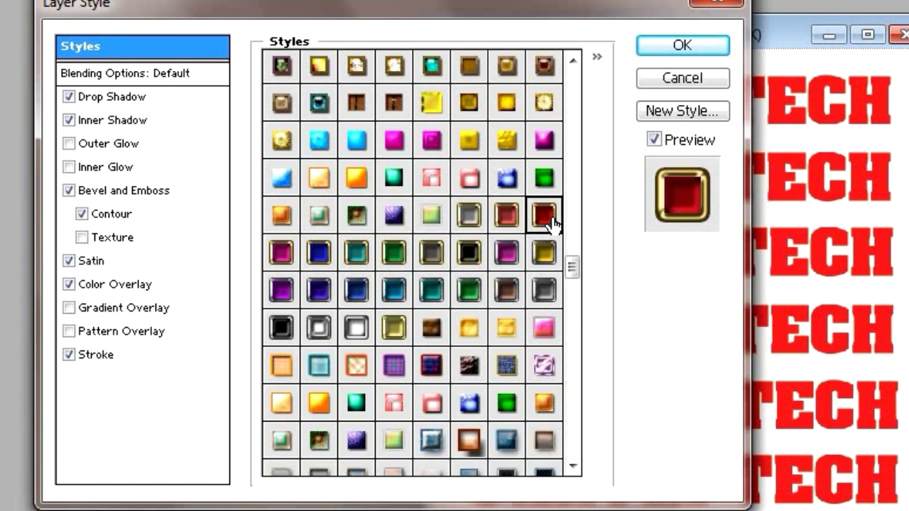
{"action": "left_click", "coordinate": [285, 257]}
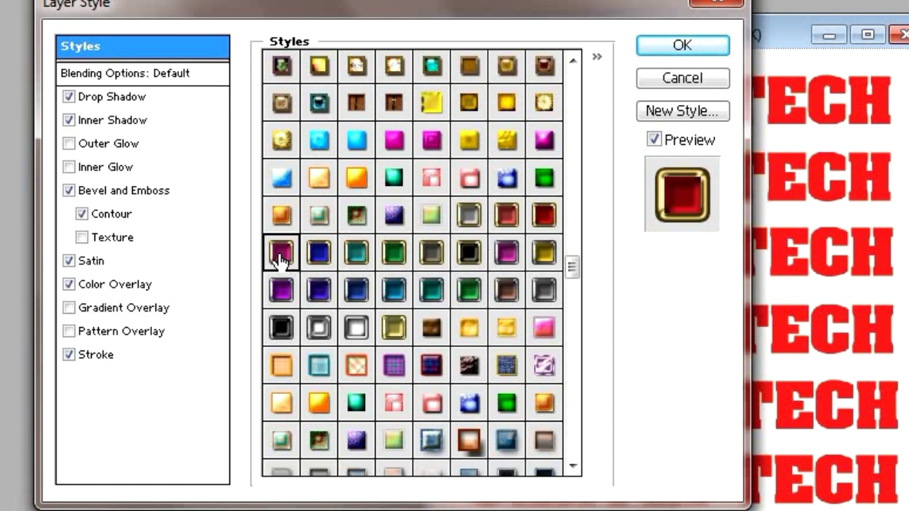
{"action": "left_click", "coordinate": [318, 260]}
{"action": "left_click", "coordinate": [358, 262]}
{"action": "left_click", "coordinate": [393, 260]}
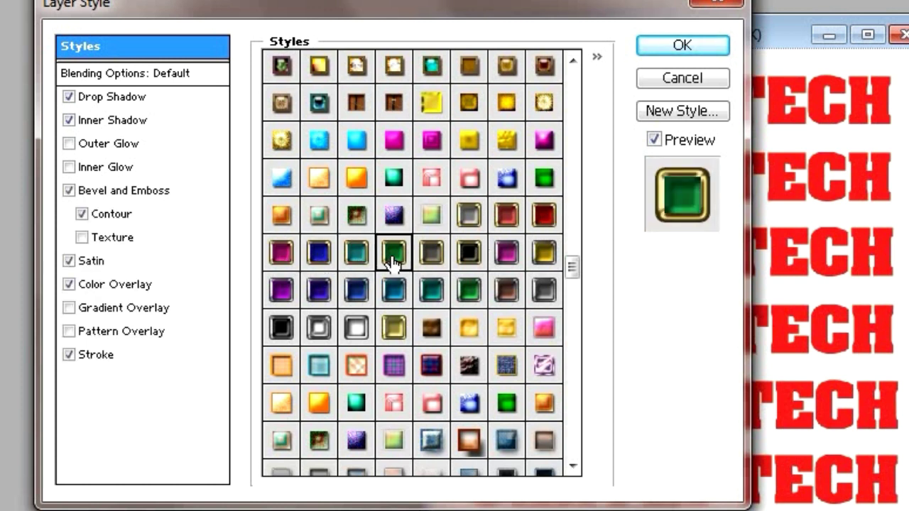
{"action": "left_click", "coordinate": [432, 259]}
{"action": "left_click", "coordinate": [470, 260]}
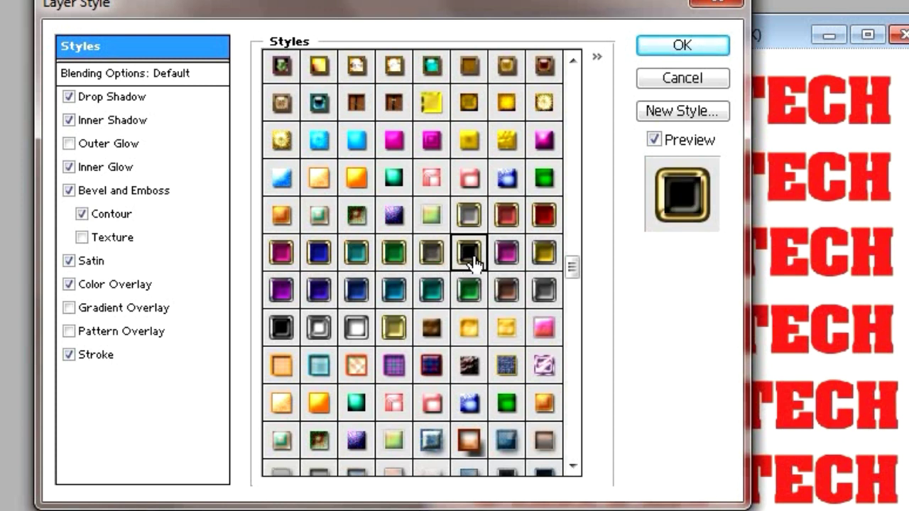
{"action": "left_click", "coordinate": [507, 260]}
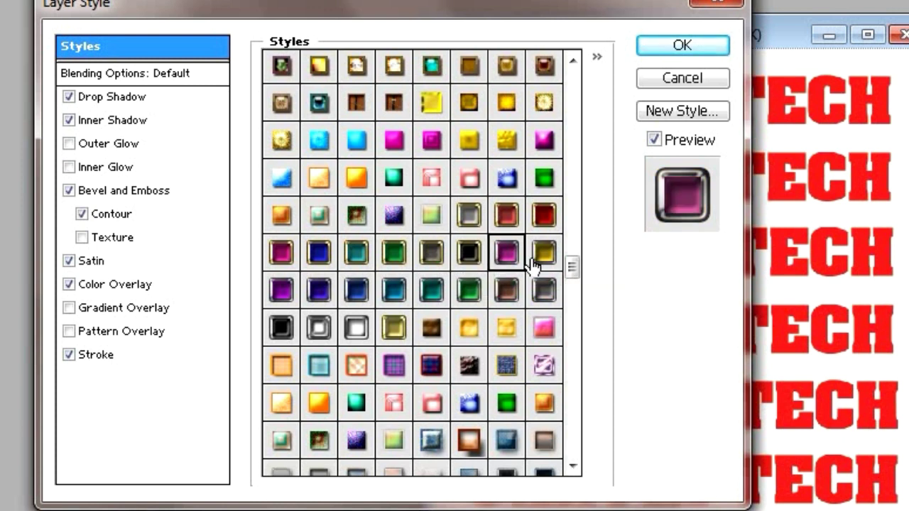
{"action": "left_click", "coordinate": [543, 261]}
Try chrome-framed presets in several colours, then silver, gold, wood and orange-gold styles.
{"action": "left_click", "coordinate": [544, 291]}
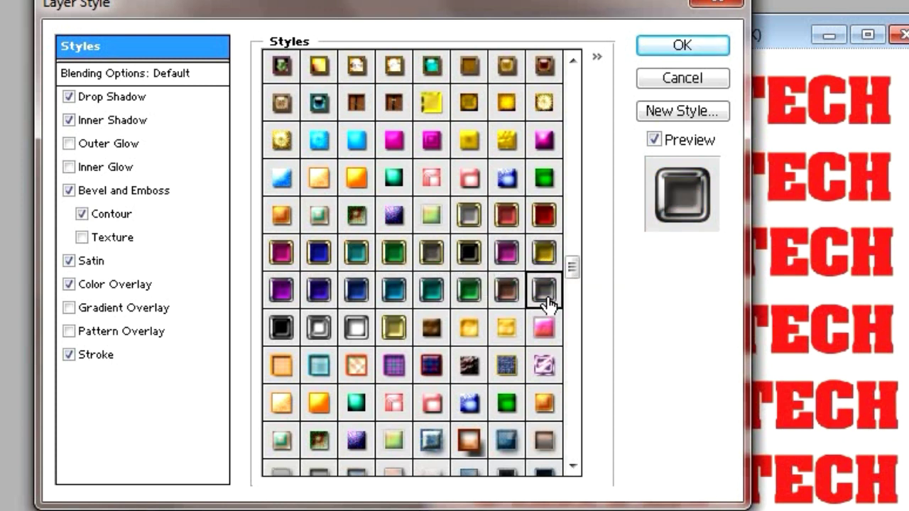
{"action": "left_click", "coordinate": [469, 291]}
{"action": "left_click", "coordinate": [430, 297]}
{"action": "left_click", "coordinate": [395, 298]}
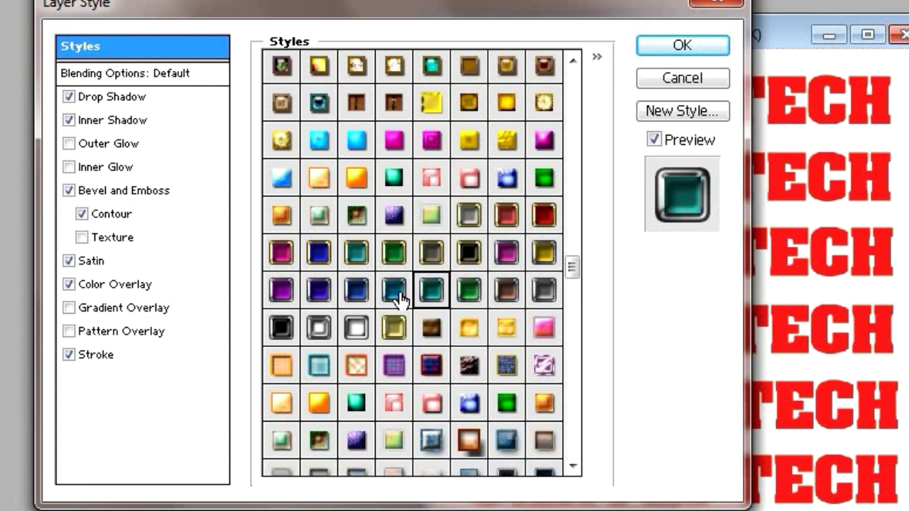
{"action": "left_click", "coordinate": [361, 298]}
{"action": "left_click", "coordinate": [284, 291]}
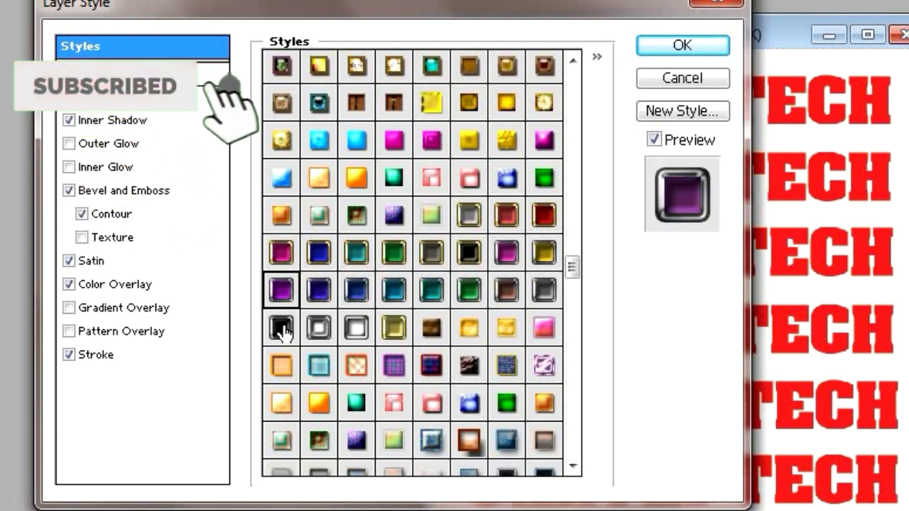
{"action": "left_click", "coordinate": [281, 327]}
{"action": "left_click", "coordinate": [318, 328]}
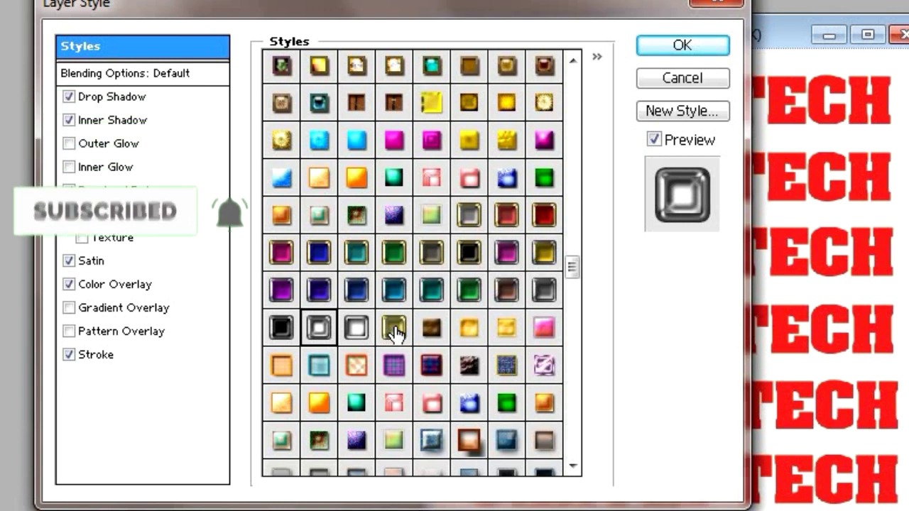
{"action": "left_click", "coordinate": [394, 328]}
{"action": "left_click", "coordinate": [432, 328]}
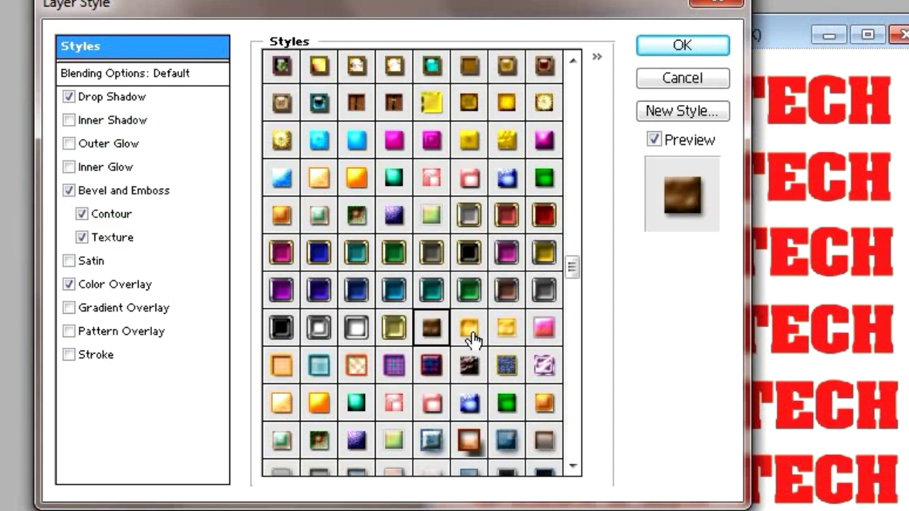
{"action": "left_click", "coordinate": [470, 337]}
Try orange, yellow and brown-framed presets, finishing on the purple plaid style.
{"action": "left_click", "coordinate": [539, 411]}
{"action": "left_click", "coordinate": [356, 366]}
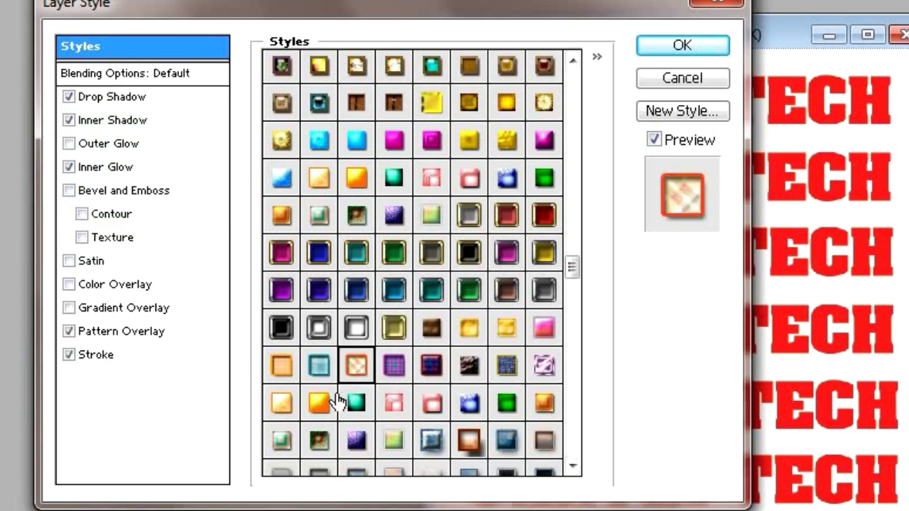
{"action": "left_click", "coordinate": [292, 414]}
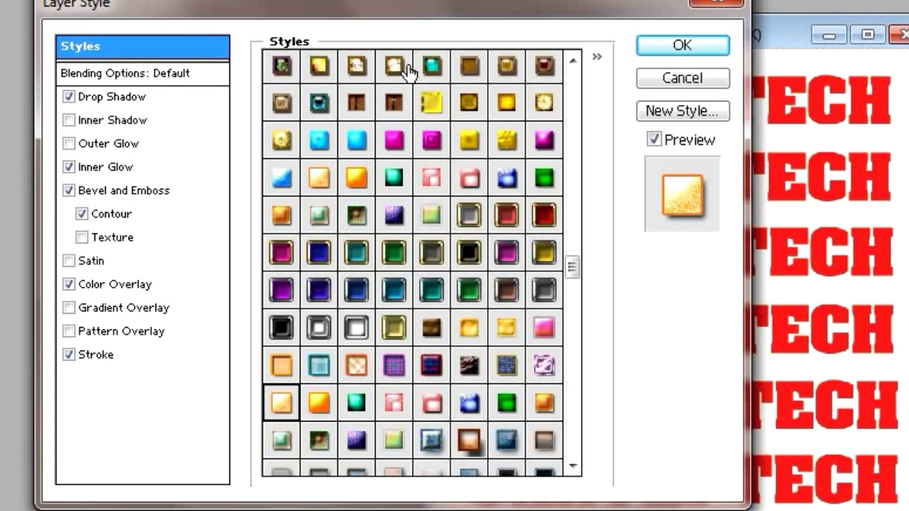
{"action": "left_click", "coordinate": [319, 68]}
{"action": "left_click", "coordinate": [469, 140]}
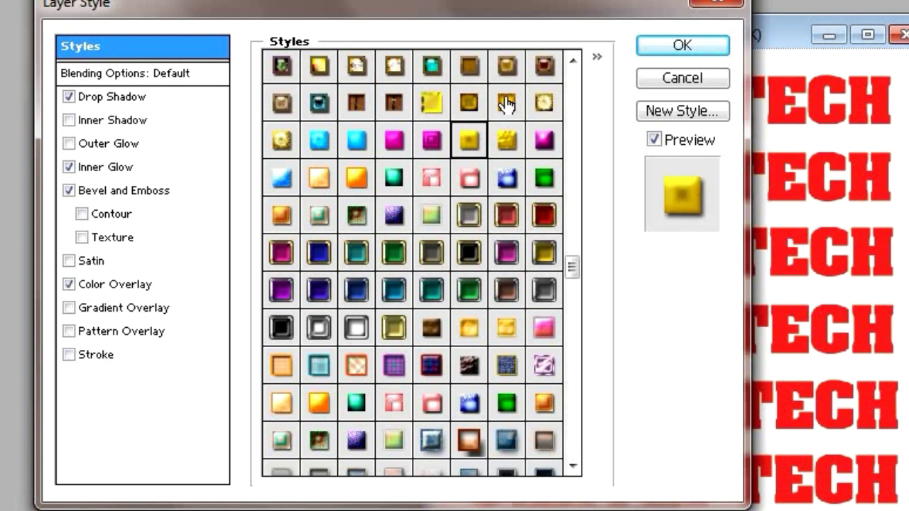
{"action": "left_click", "coordinate": [506, 100]}
{"action": "left_click", "coordinate": [544, 68]}
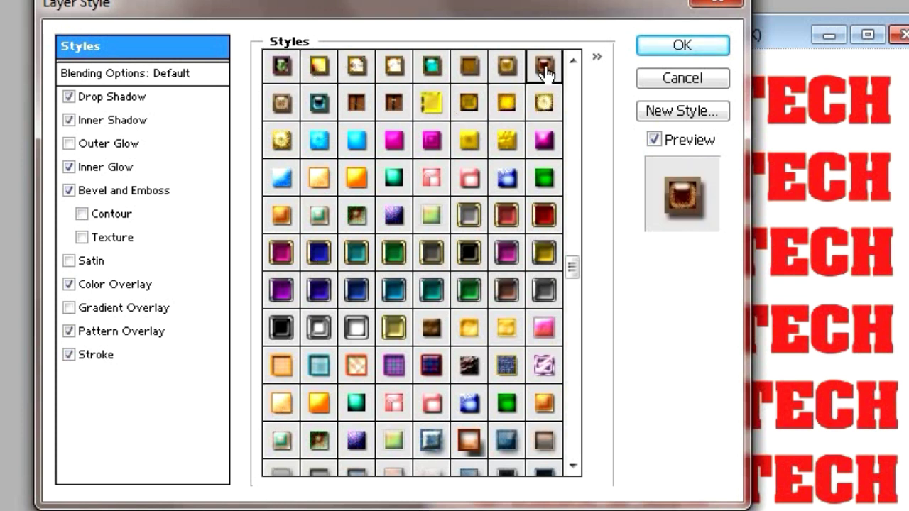
{"action": "left_click", "coordinate": [393, 366]}
Preview orange-red, yellow, purple, magenta, textured orange and wood presets on the bottom line.
{"action": "left_click_drag", "start_coordinate": [574, 279], "coordinate": [581, 327]}
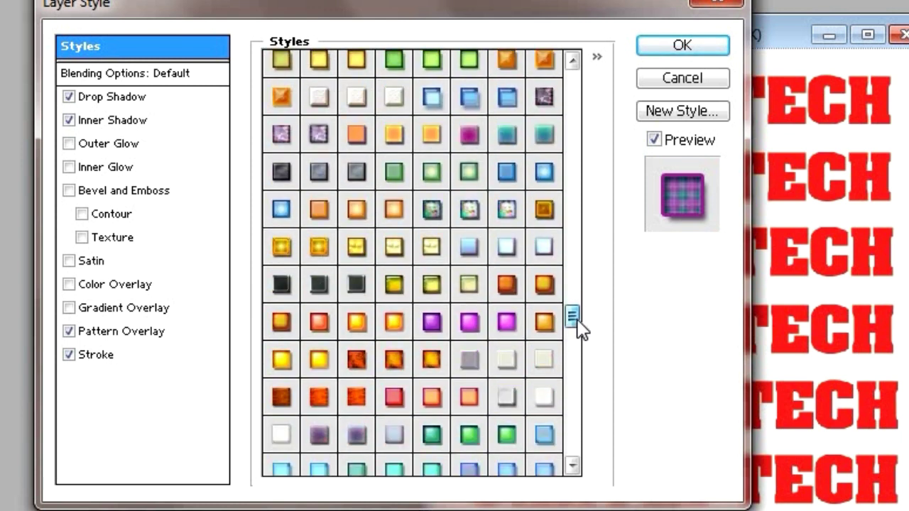
{"action": "left_click", "coordinate": [319, 323]}
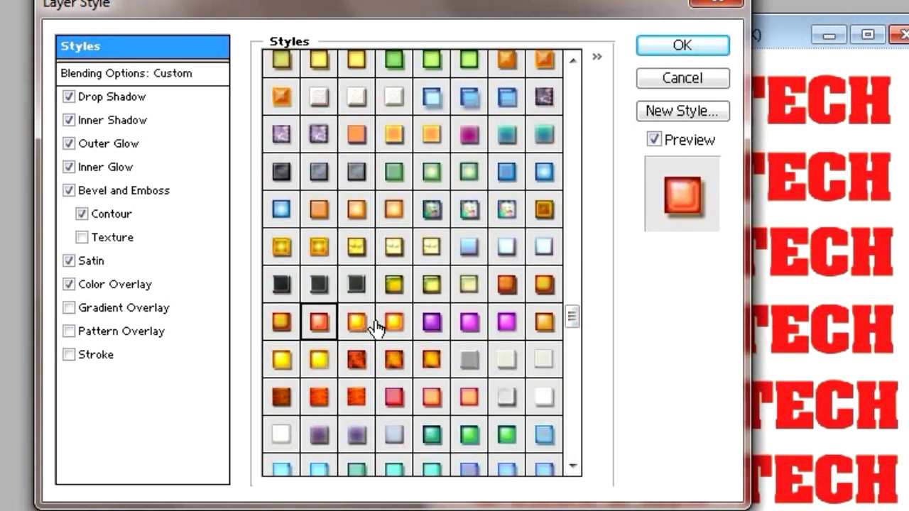
{"action": "left_click", "coordinate": [396, 326]}
{"action": "left_click", "coordinate": [440, 327]}
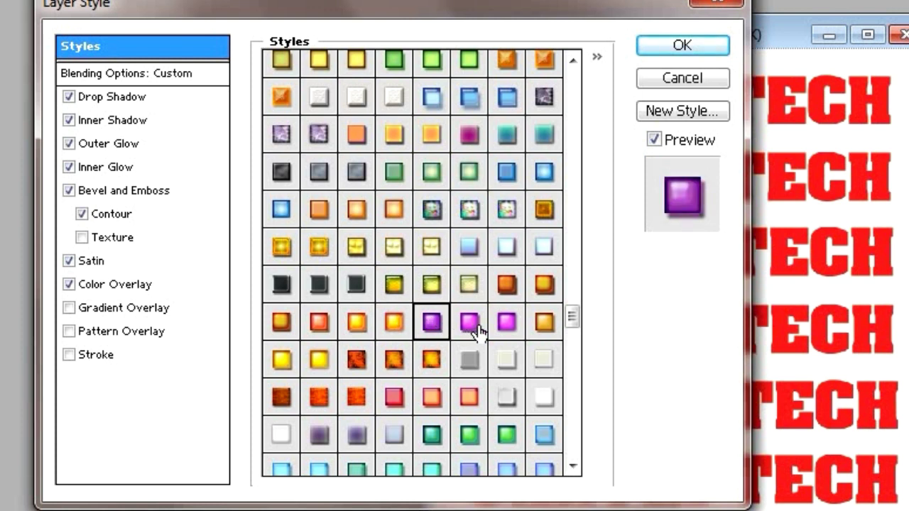
{"action": "left_click", "coordinate": [469, 326]}
{"action": "left_click", "coordinate": [545, 328]}
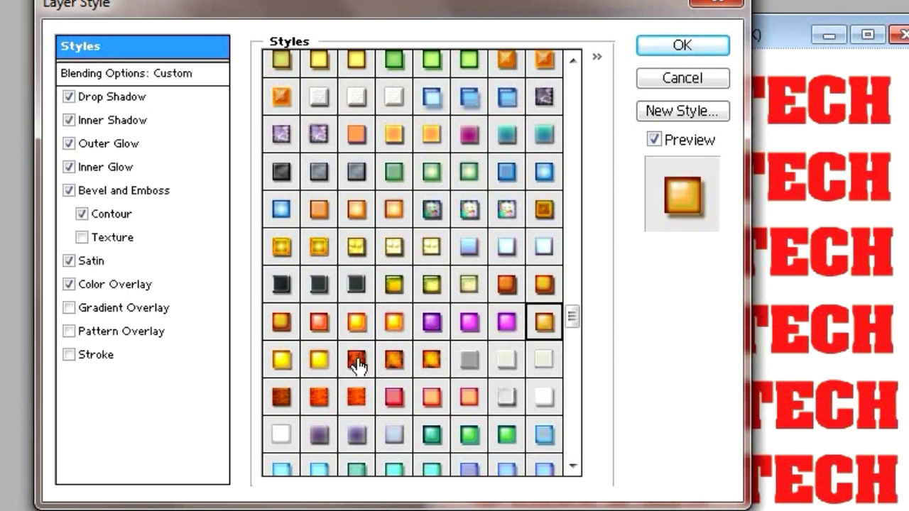
{"action": "left_click", "coordinate": [357, 360]}
{"action": "left_click", "coordinate": [344, 402]}
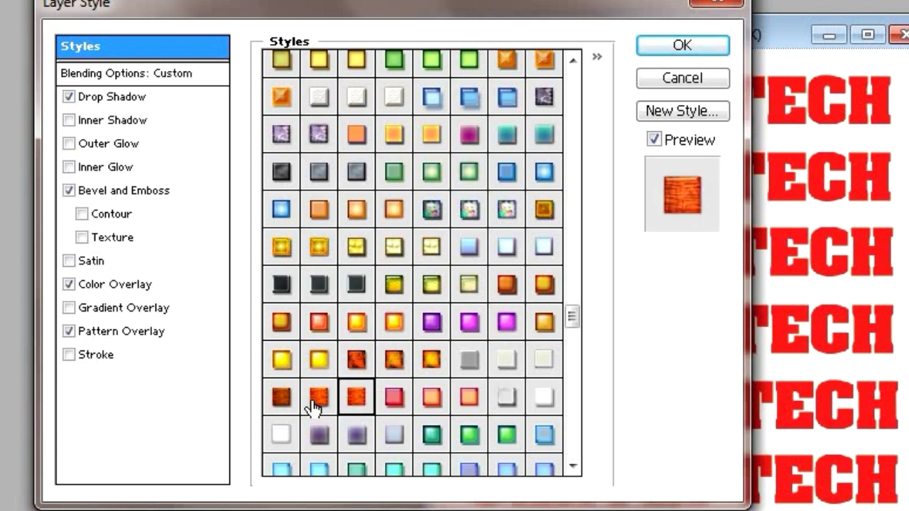
{"action": "left_click", "coordinate": [311, 407]}
{"action": "left_click", "coordinate": [283, 403]}
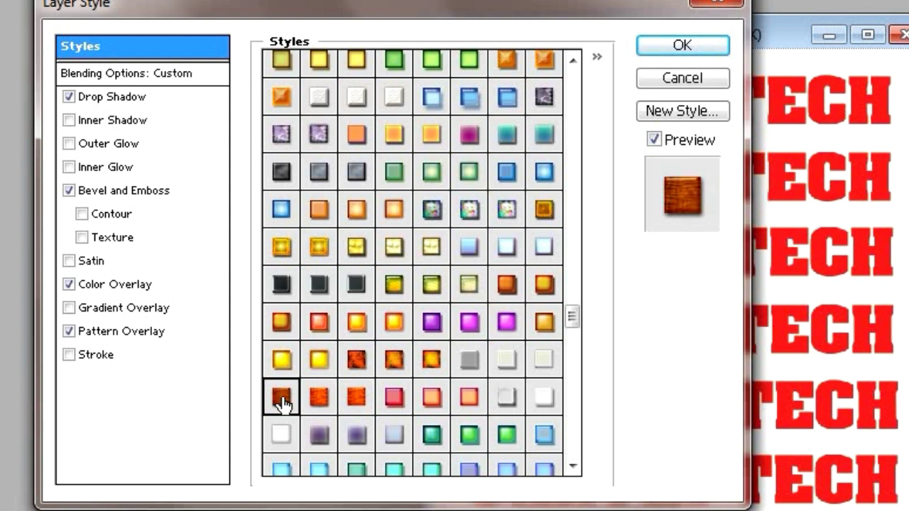
Apply the orange textured preset style to the bottom line and confirm it.
{"action": "left_click_drag", "start_coordinate": [577, 317], "coordinate": [584, 345]}
{"action": "left_click", "coordinate": [467, 287]}
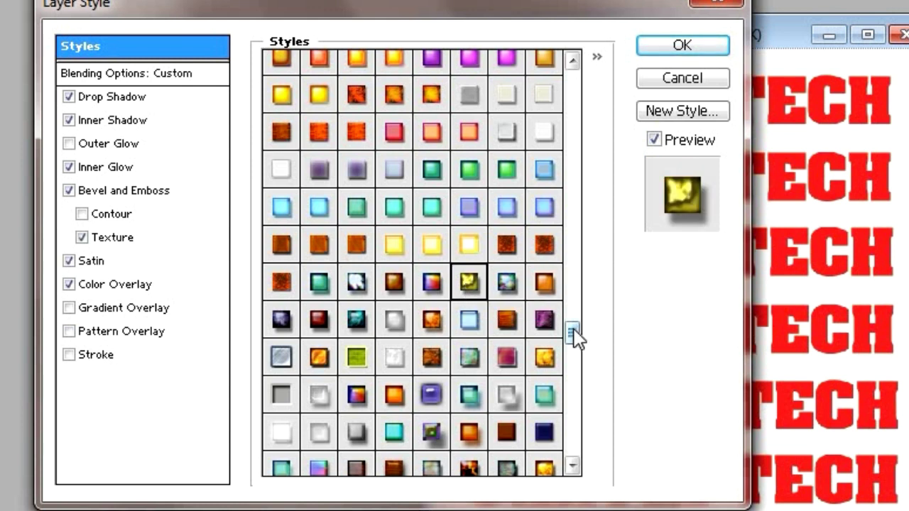
{"action": "left_click", "coordinate": [320, 360]}
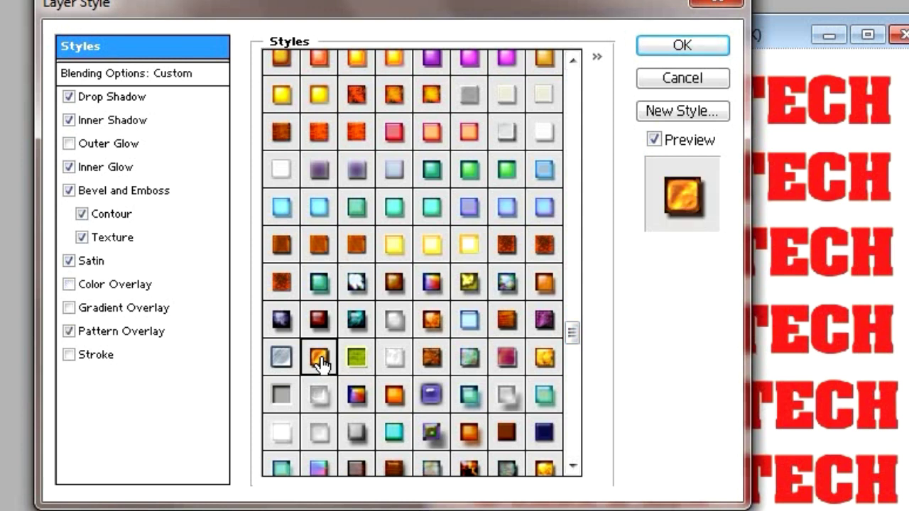
{"action": "mouse_move", "coordinate": [573, 334]}
{"action": "left_mouse_down"}
{"action": "mouse_move", "coordinate": [583, 386]}
{"action": "mouse_move", "coordinate": [575, 455]}
{"action": "left_mouse_up"}
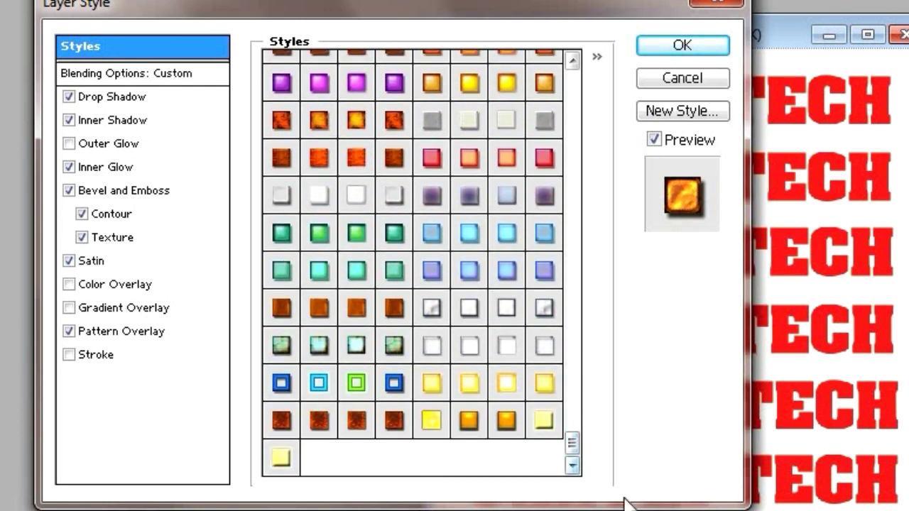
{"action": "left_click", "coordinate": [662, 46]}
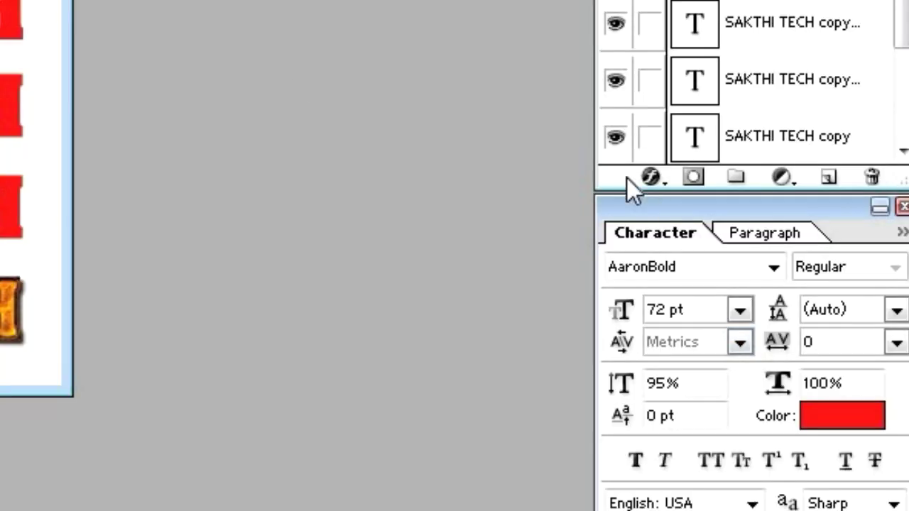
Apply the navy, stripe-accented preset style to the seventh SAKTHI TECH line and collapse its effects.
{"action": "left_click", "coordinate": [651, 177]}
{"action": "left_click", "coordinate": [704, 221]}
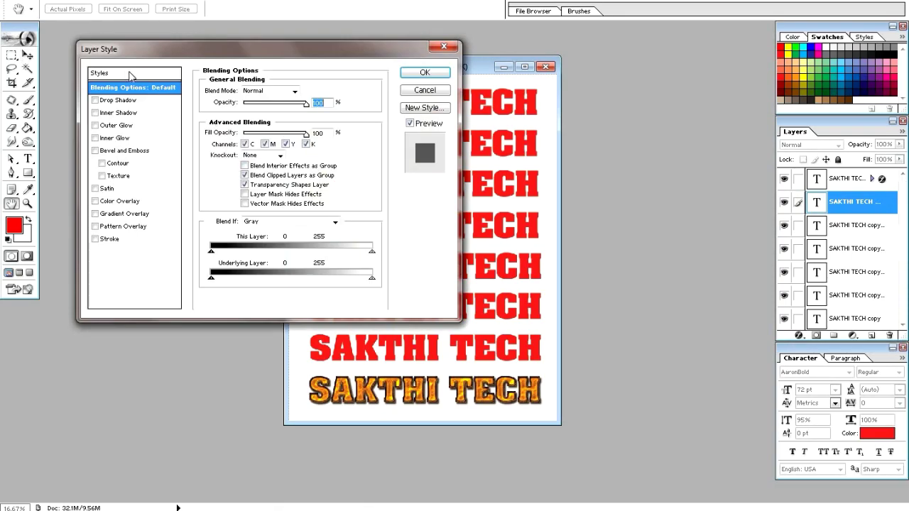
{"action": "left_click", "coordinate": [130, 74]}
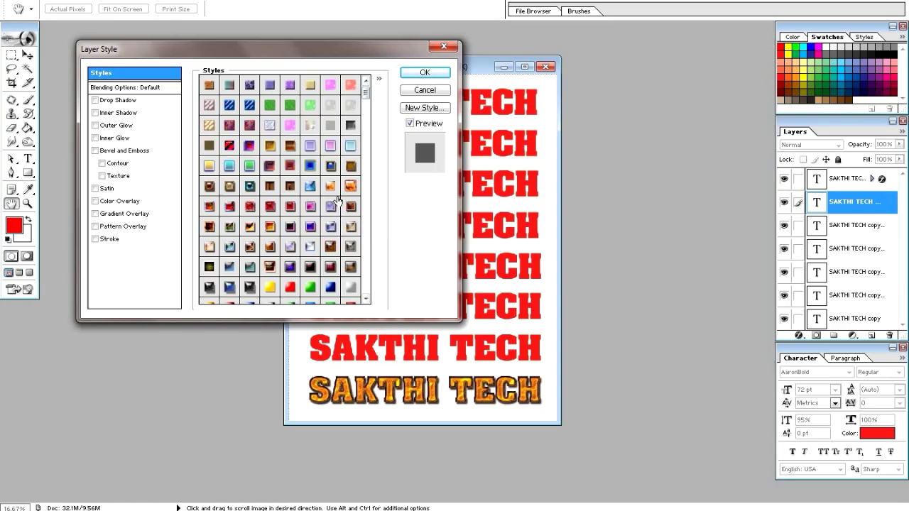
{"action": "left_click", "coordinate": [229, 206]}
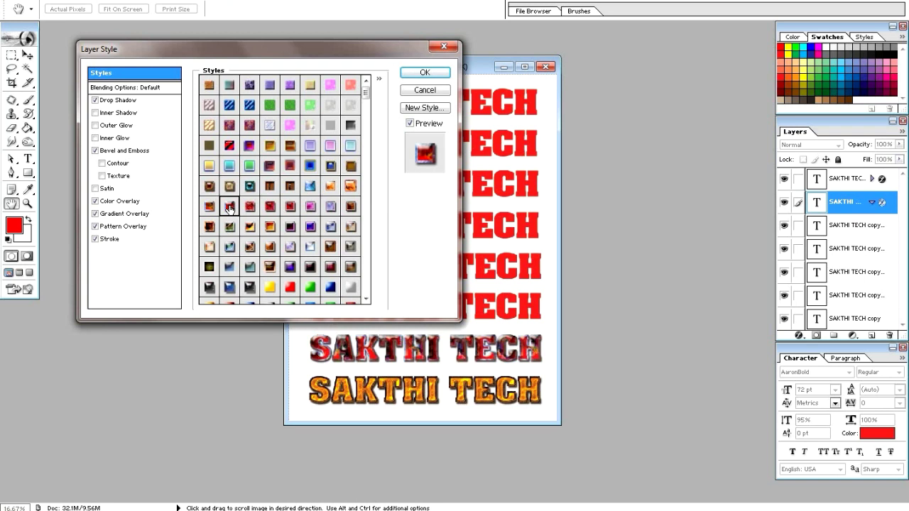
{"action": "left_click", "coordinate": [208, 207]}
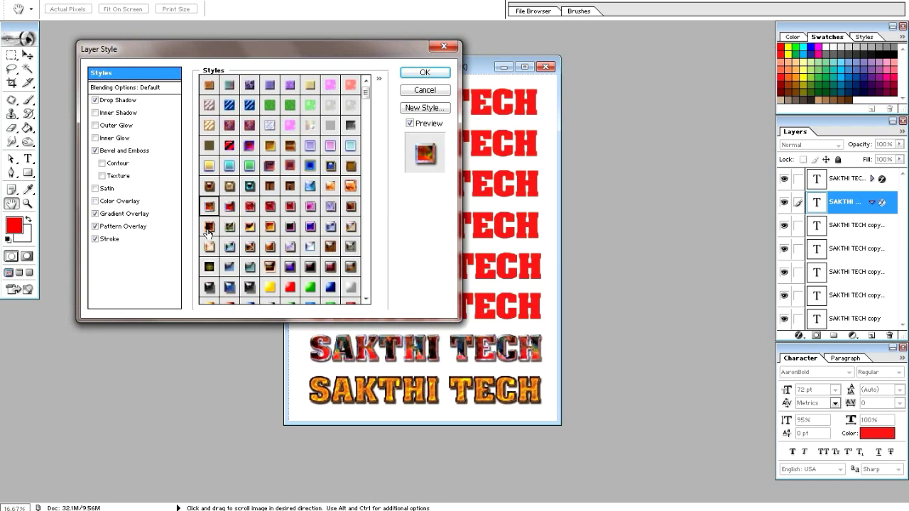
{"action": "left_click", "coordinate": [208, 229]}
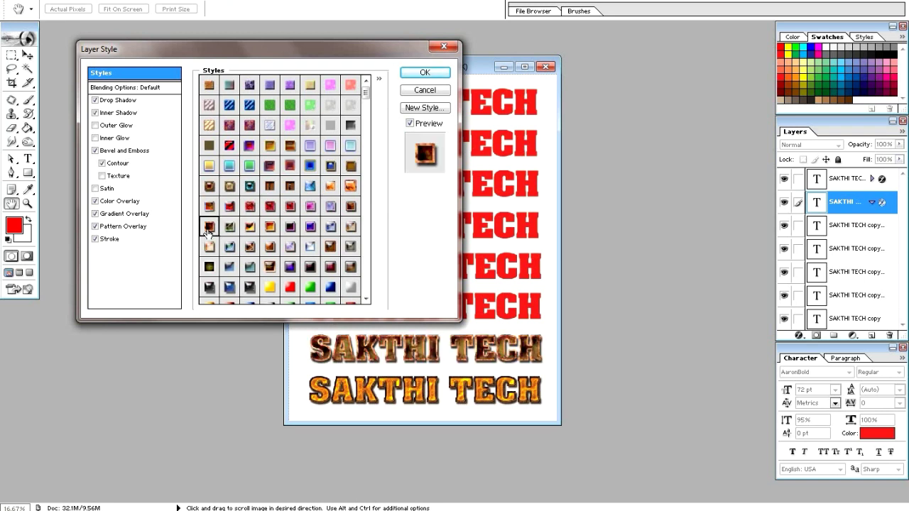
{"action": "left_click", "coordinate": [269, 267]}
{"action": "left_click", "coordinate": [351, 186]}
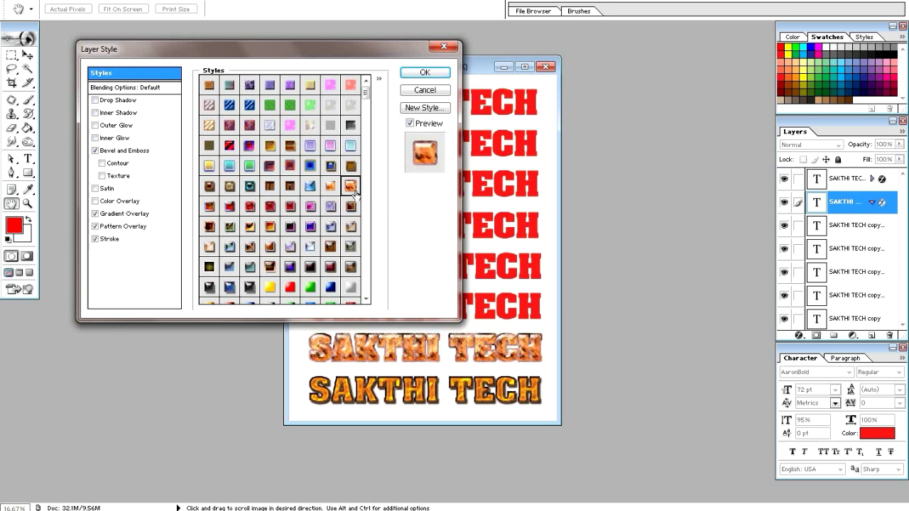
{"action": "left_click", "coordinate": [237, 150]}
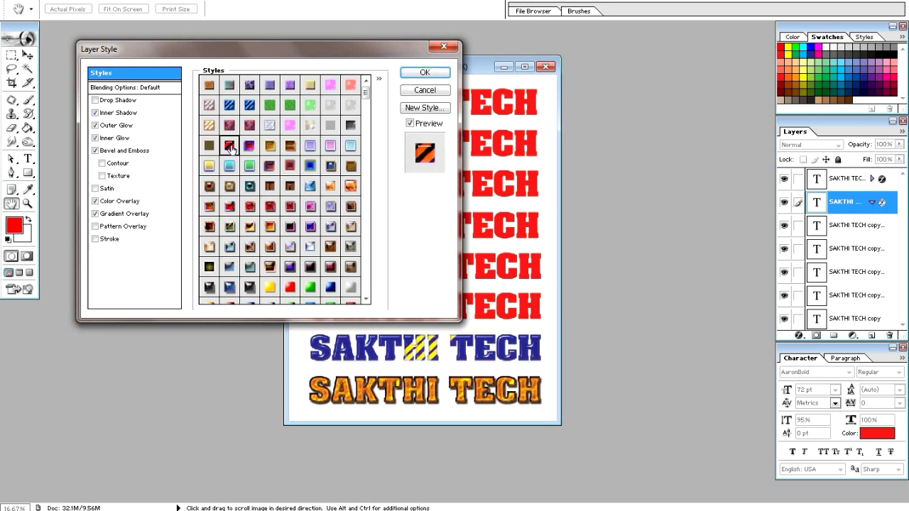
{"action": "left_click", "coordinate": [426, 73]}
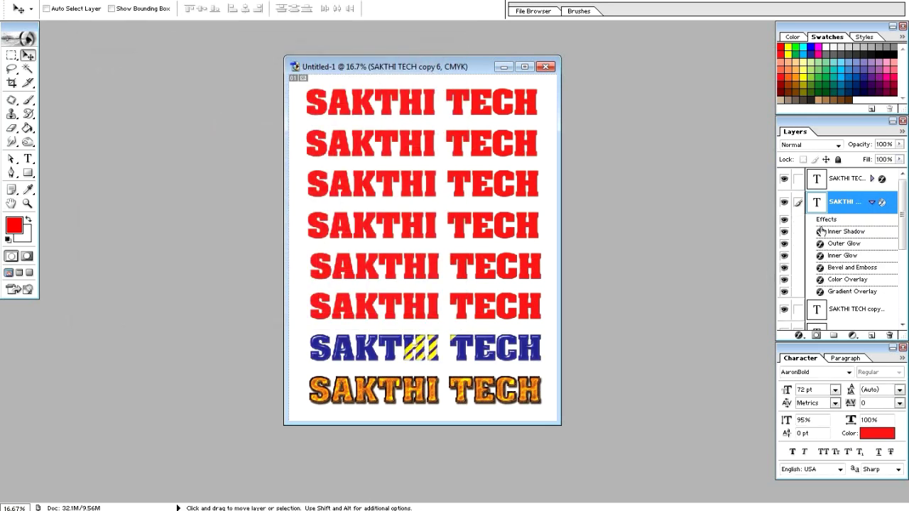
{"action": "left_click", "coordinate": [871, 203]}
Select the sixth line's layer and preview blue-purple, green, purple and yellow-orange presets.
{"action": "left_click", "coordinate": [836, 231]}
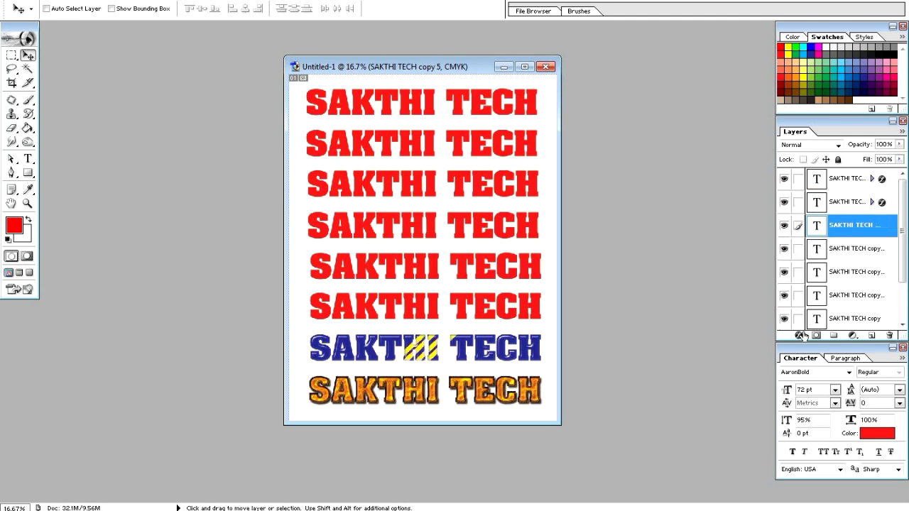
{"action": "left_click", "coordinate": [798, 334]}
{"action": "left_click", "coordinate": [830, 350]}
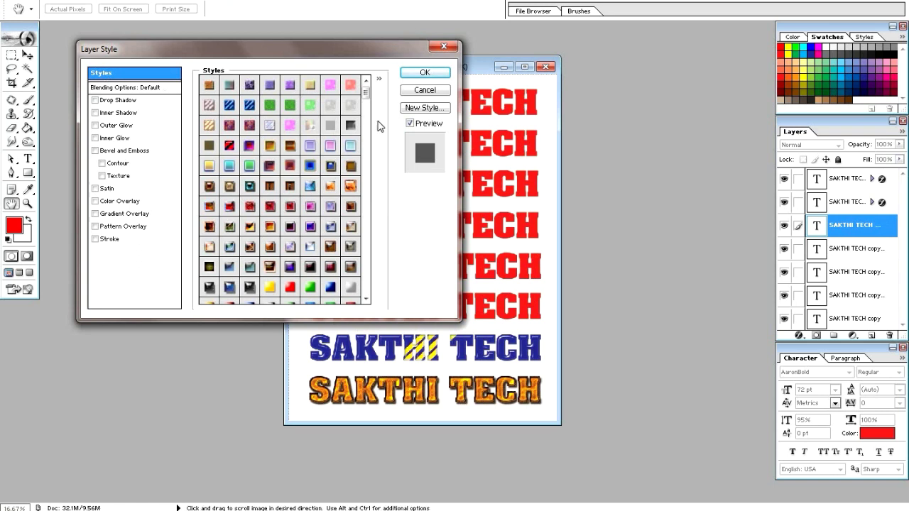
{"action": "left_click_drag", "start_coordinate": [366, 95], "coordinate": [378, 132]}
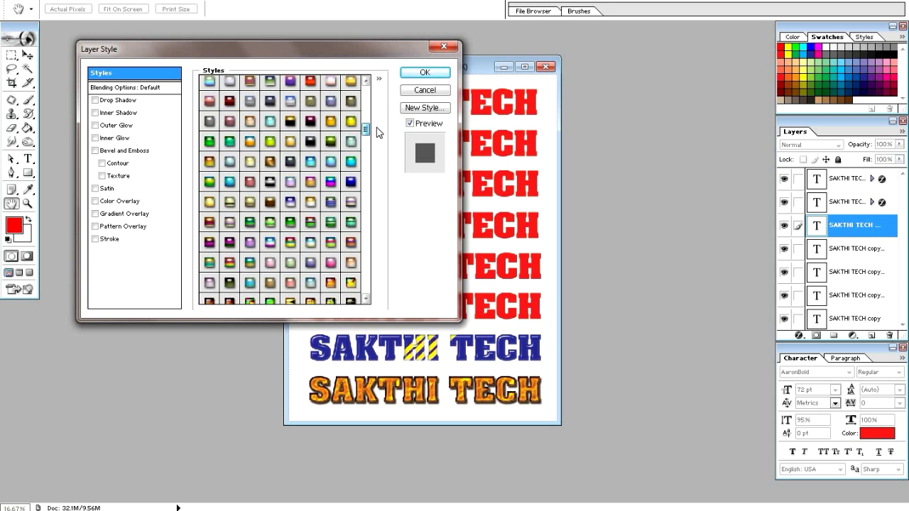
{"action": "left_click", "coordinate": [330, 184]}
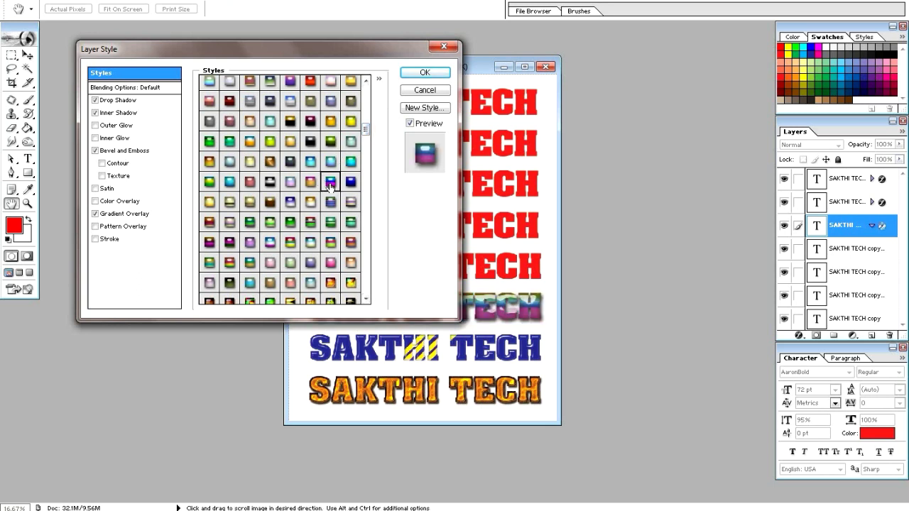
{"action": "left_click", "coordinate": [207, 142]}
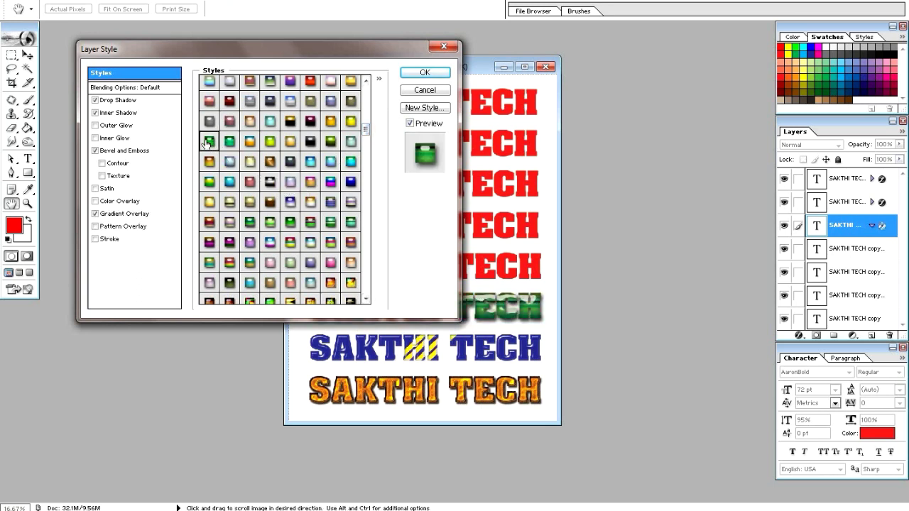
{"action": "left_click", "coordinate": [227, 243]}
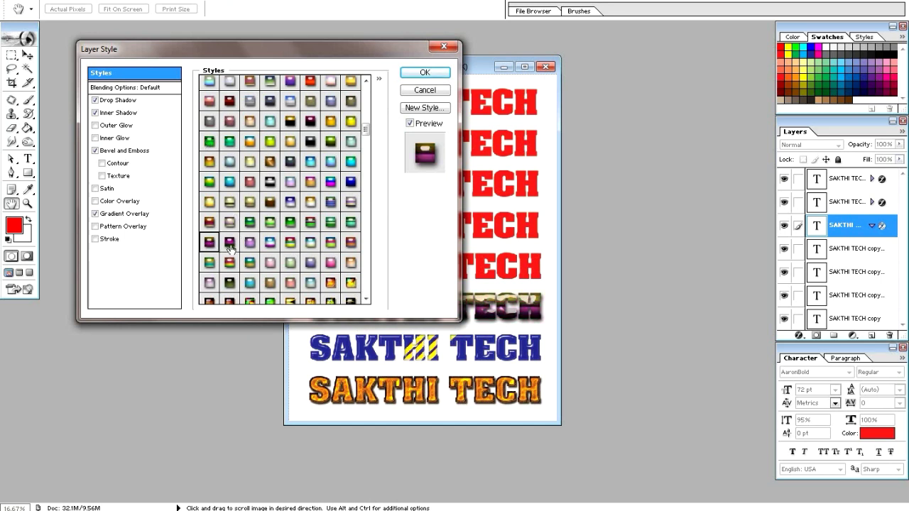
{"action": "left_click", "coordinate": [350, 281]}
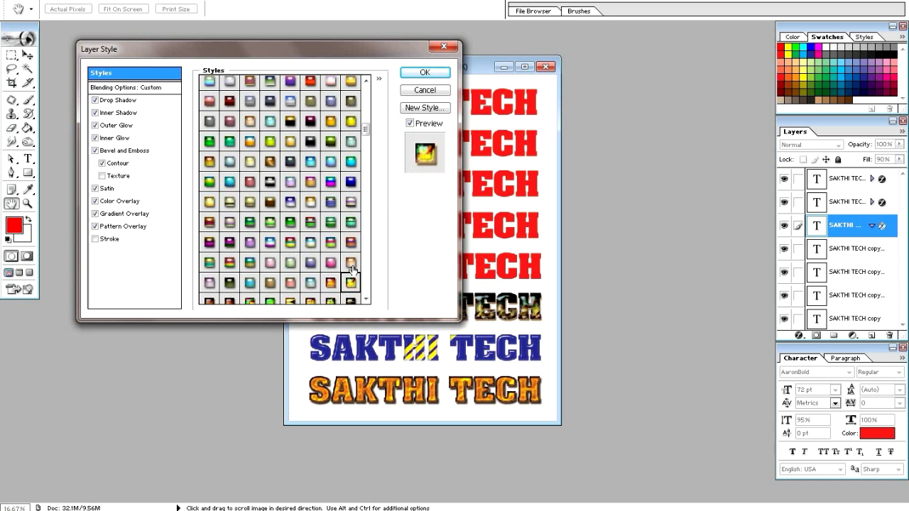
Settle on the fiery orange-red glowing preset for the sixth line and confirm it.
{"action": "left_click_drag", "start_coordinate": [368, 130], "coordinate": [377, 169]}
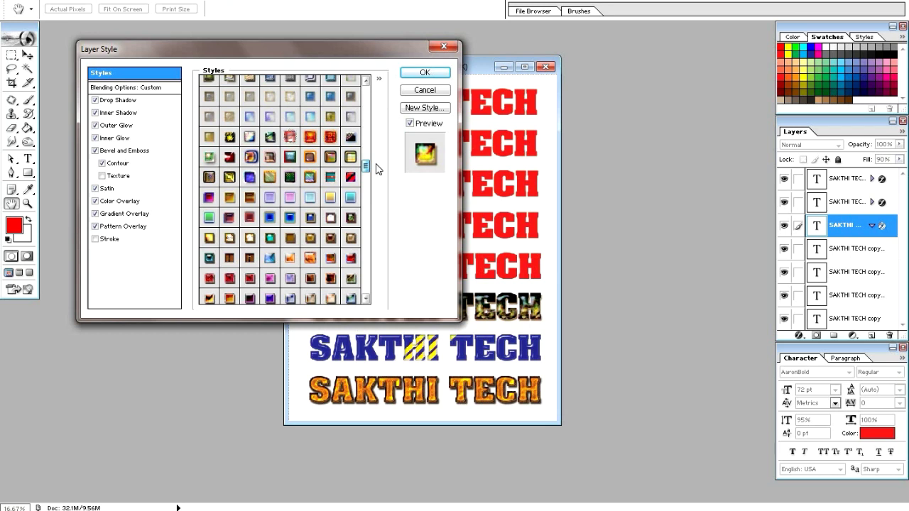
{"action": "left_click", "coordinate": [228, 176]}
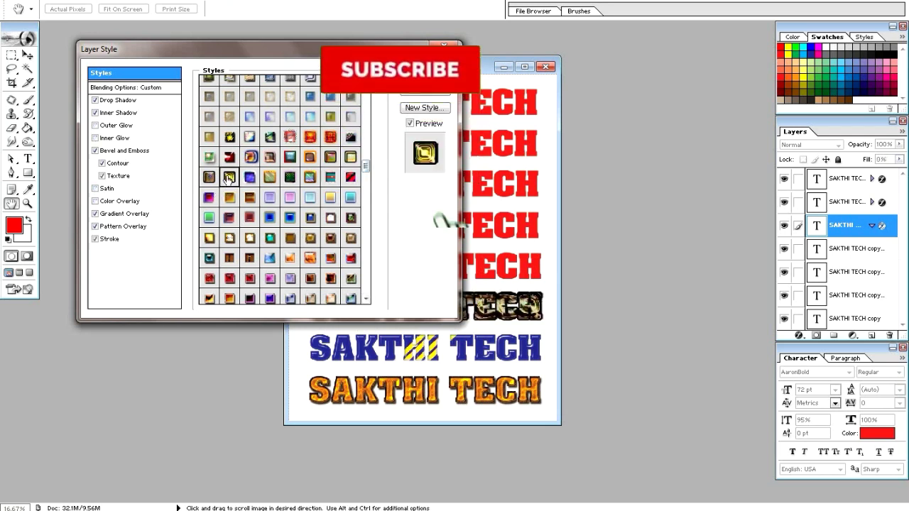
{"action": "left_click", "coordinate": [350, 177]}
{"action": "left_click", "coordinate": [311, 138]}
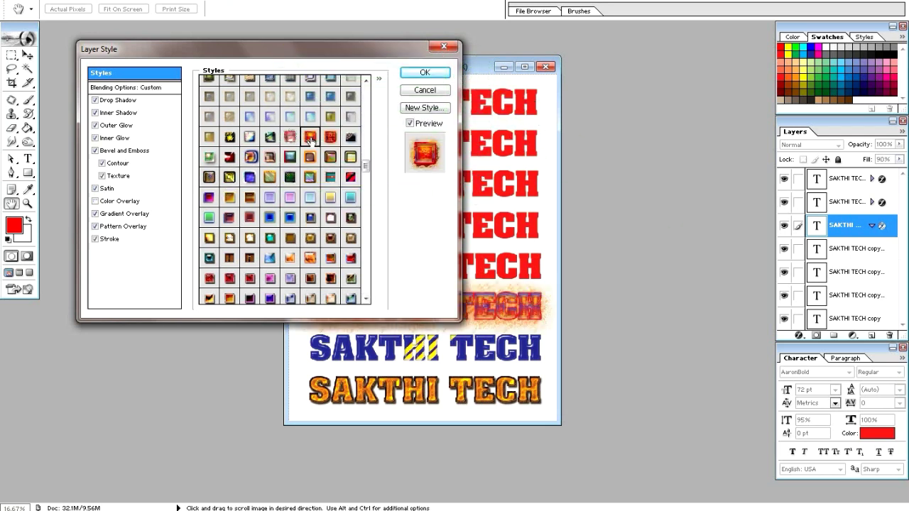
{"action": "left_click", "coordinate": [324, 139]}
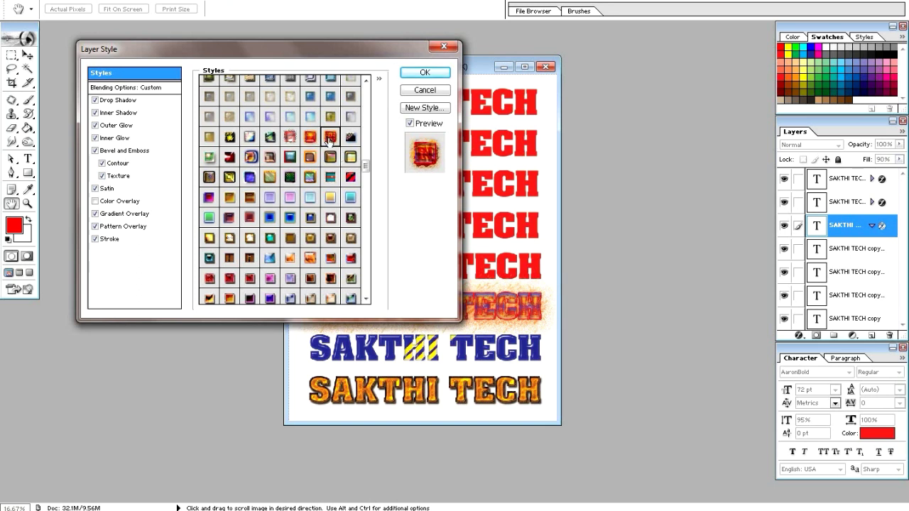
{"action": "left_click", "coordinate": [304, 139]}
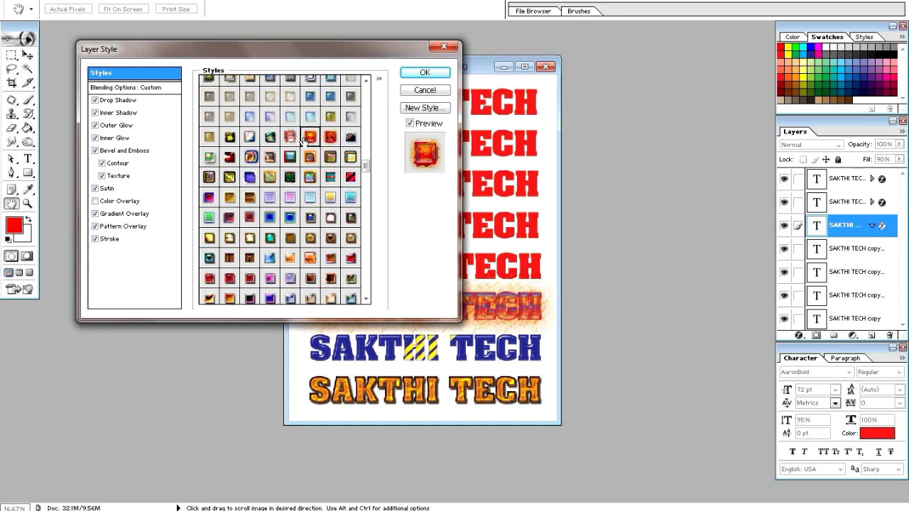
{"action": "left_click", "coordinate": [228, 139]}
{"action": "left_click", "coordinate": [305, 140]}
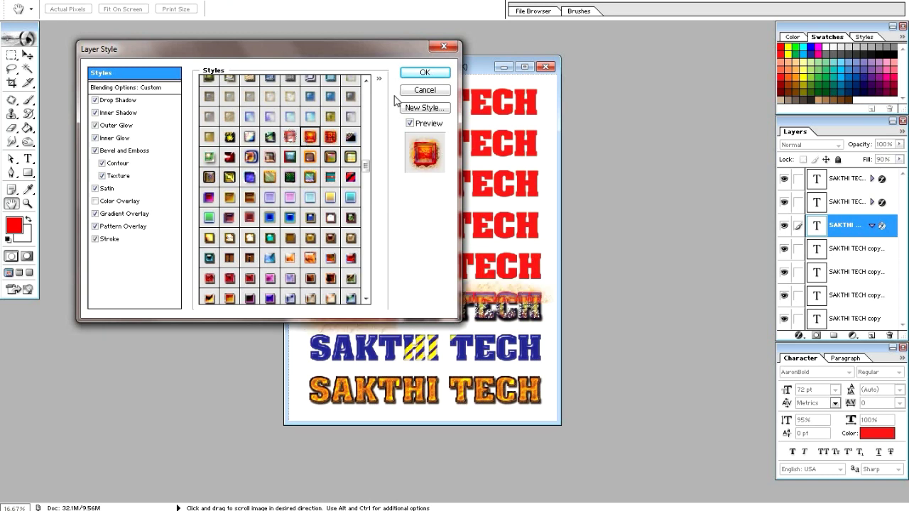
{"action": "mouse_move", "coordinate": [369, 50]}
{"action": "left_mouse_down"}
{"action": "mouse_move", "coordinate": [346, 86]}
{"action": "mouse_move", "coordinate": [446, 87]}
{"action": "left_mouse_up"}
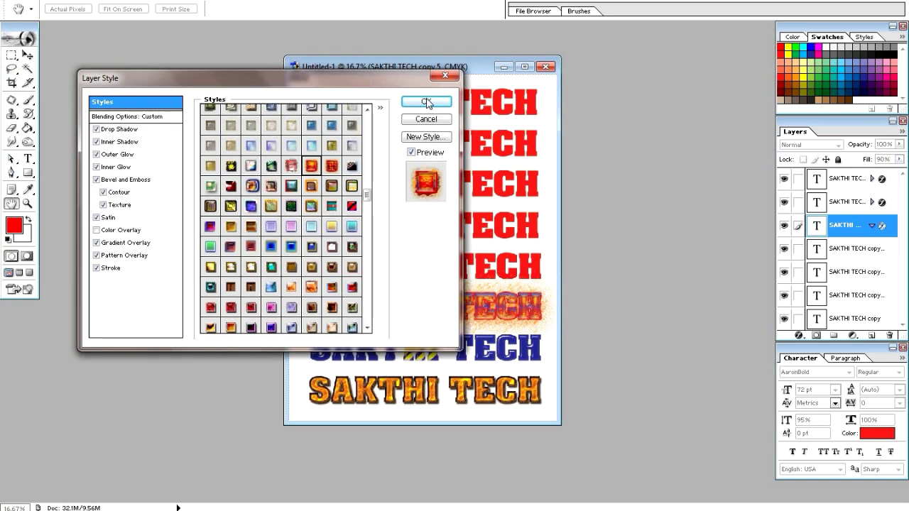
{"action": "left_click", "coordinate": [424, 97]}
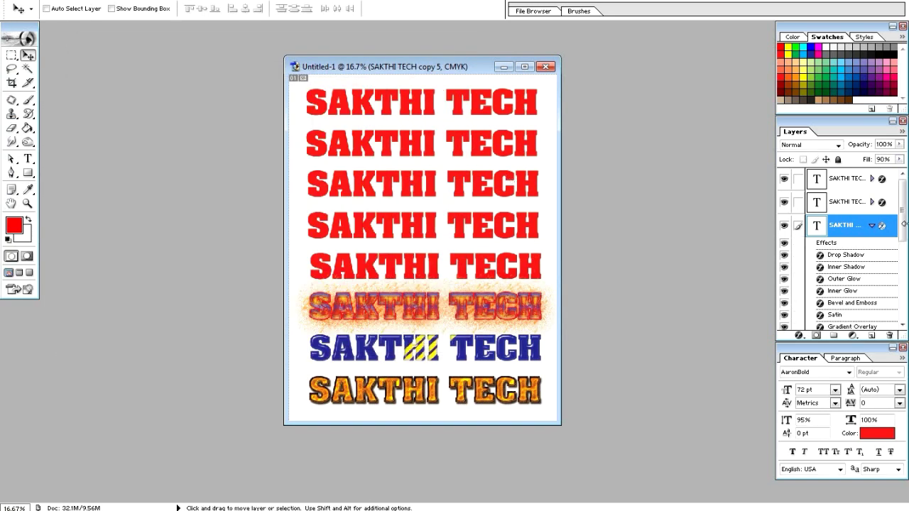
Select SAKTHI TECH copy 4 and give it the magenta gold-outlined preset style.
{"action": "left_click", "coordinate": [871, 227]}
{"action": "left_click", "coordinate": [852, 249]}
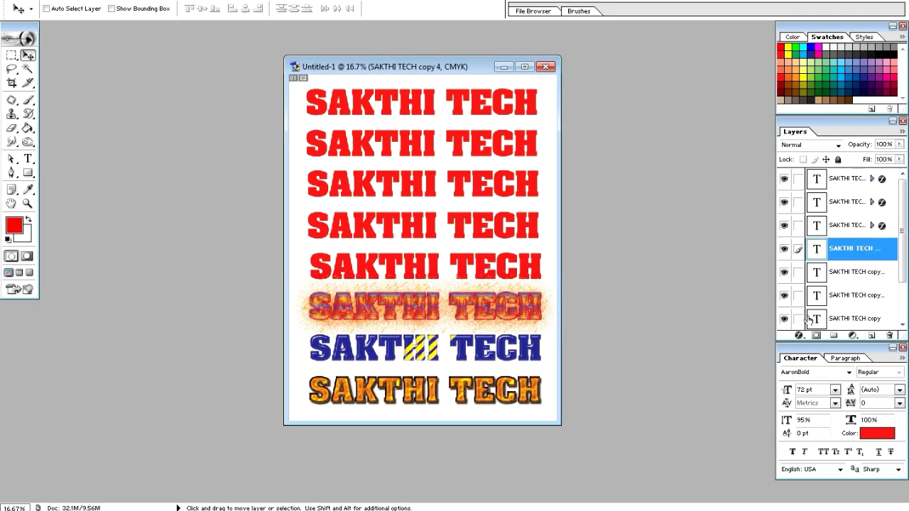
{"action": "left_click", "coordinate": [798, 335]}
{"action": "left_click", "coordinate": [814, 350]}
{"action": "left_click", "coordinate": [103, 104]}
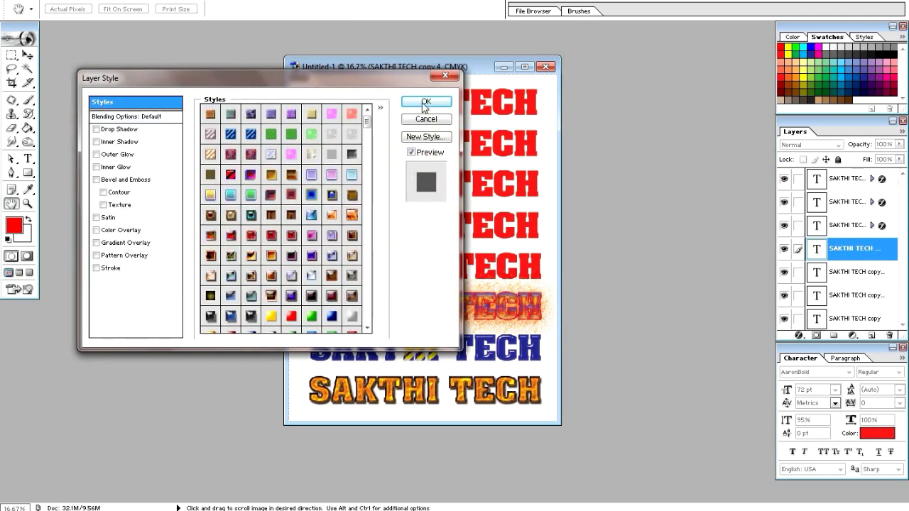
{"action": "left_click_drag", "start_coordinate": [367, 128], "coordinate": [383, 227]}
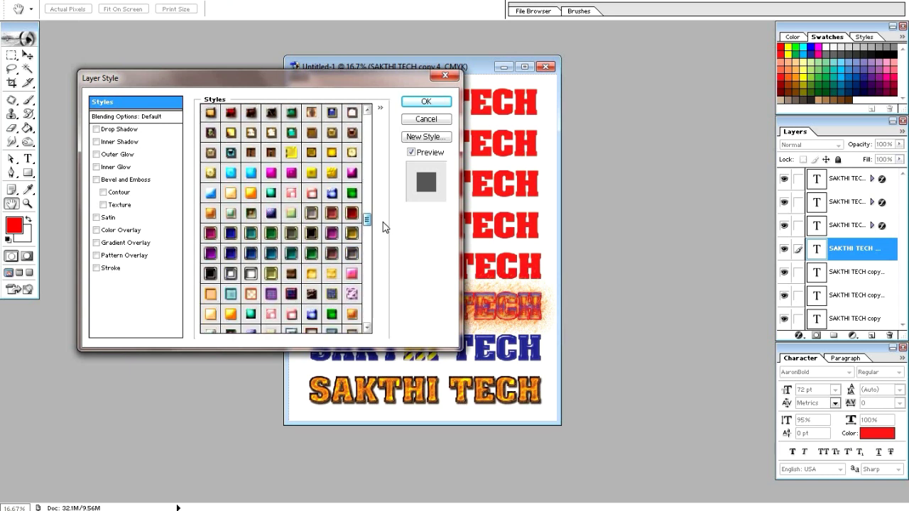
{"action": "left_click", "coordinate": [271, 234]}
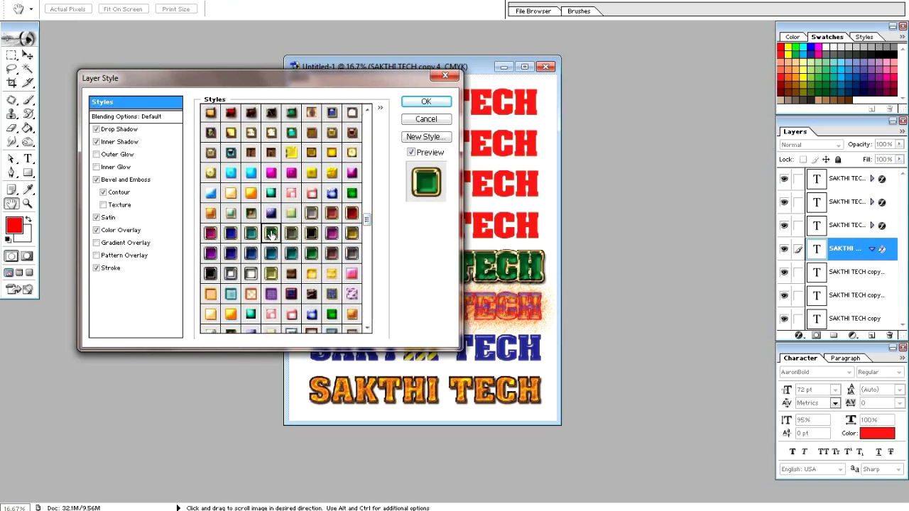
{"action": "left_click", "coordinate": [270, 274]}
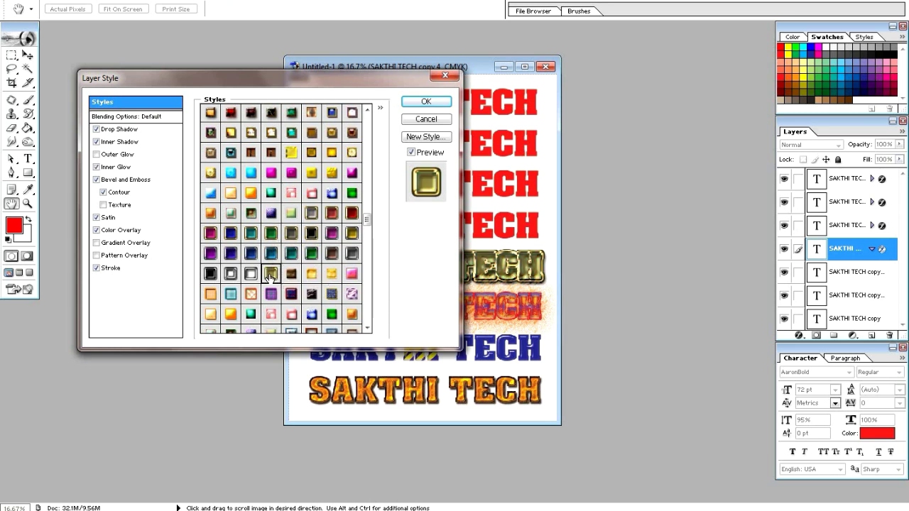
{"action": "left_click", "coordinate": [231, 233]}
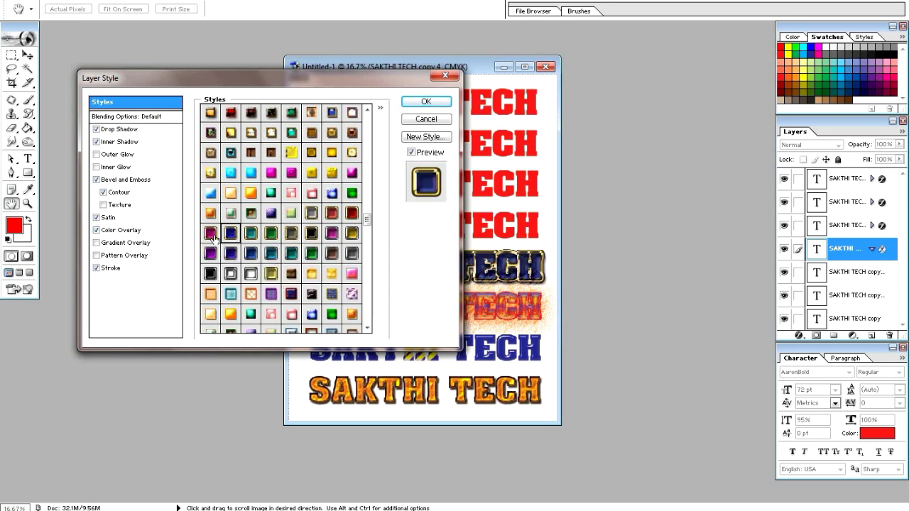
{"action": "left_click", "coordinate": [211, 236]}
{"action": "left_click", "coordinate": [419, 101]}
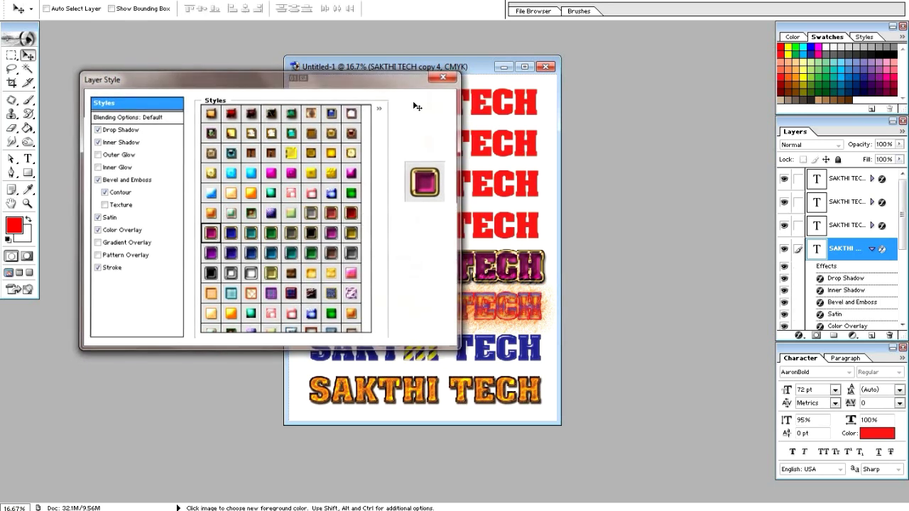
Select SAKTHI TECH copy 3 and give it the white purple-outlined preset style.
{"action": "left_click", "coordinate": [871, 250]}
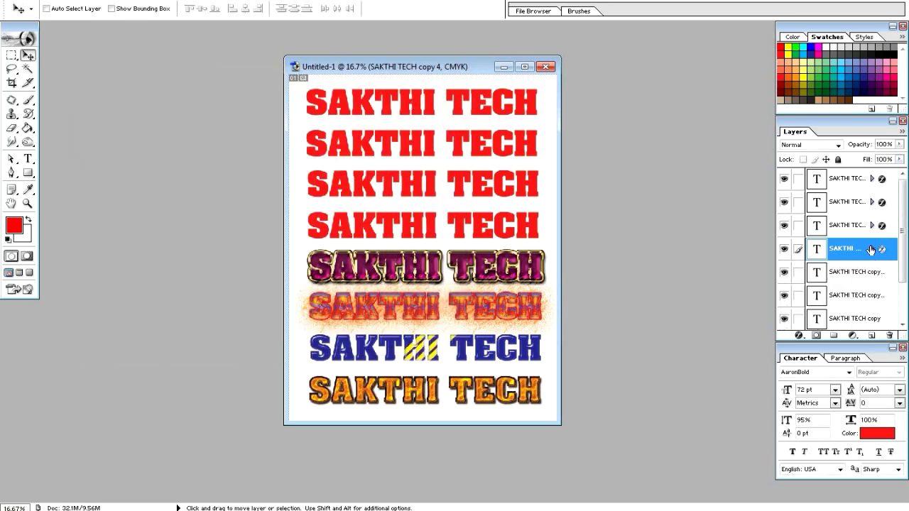
{"action": "left_click", "coordinate": [843, 273]}
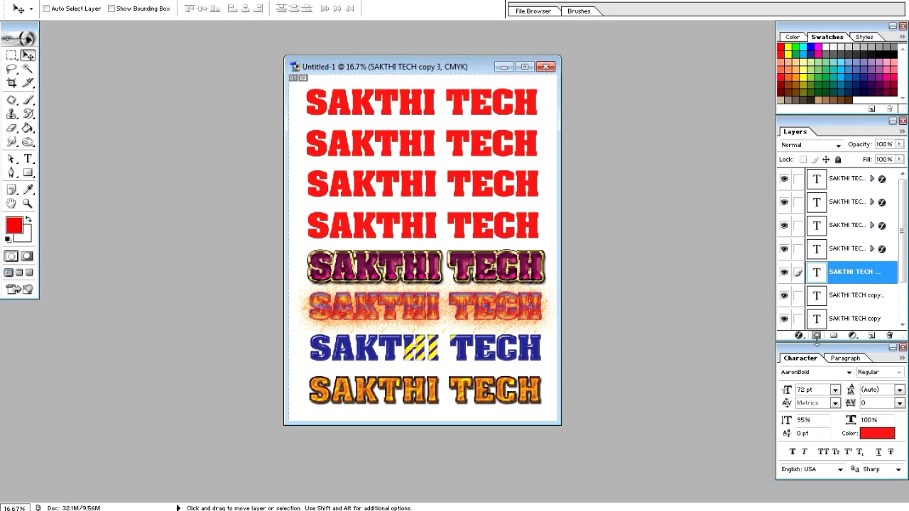
{"action": "left_click", "coordinate": [799, 335]}
{"action": "left_click", "coordinate": [818, 350]}
{"action": "left_click", "coordinate": [103, 107]}
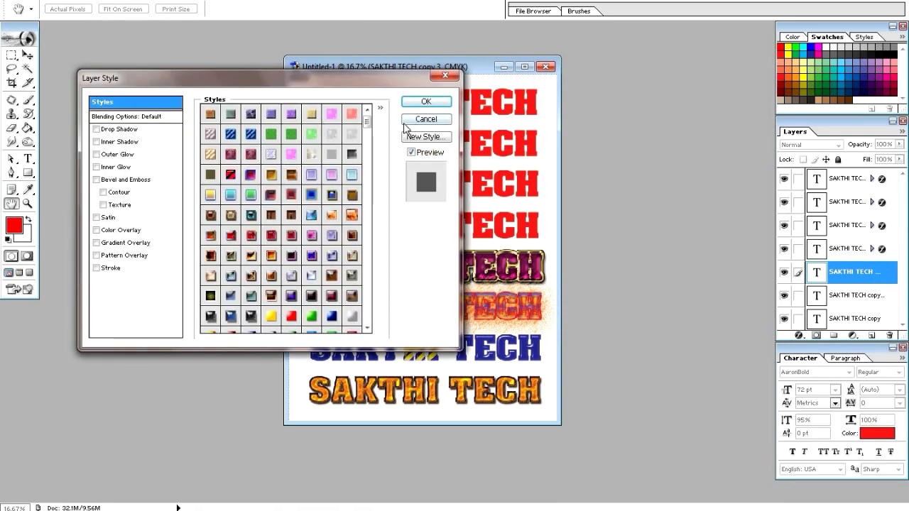
{"action": "left_click_drag", "start_coordinate": [372, 174], "coordinate": [372, 242]}
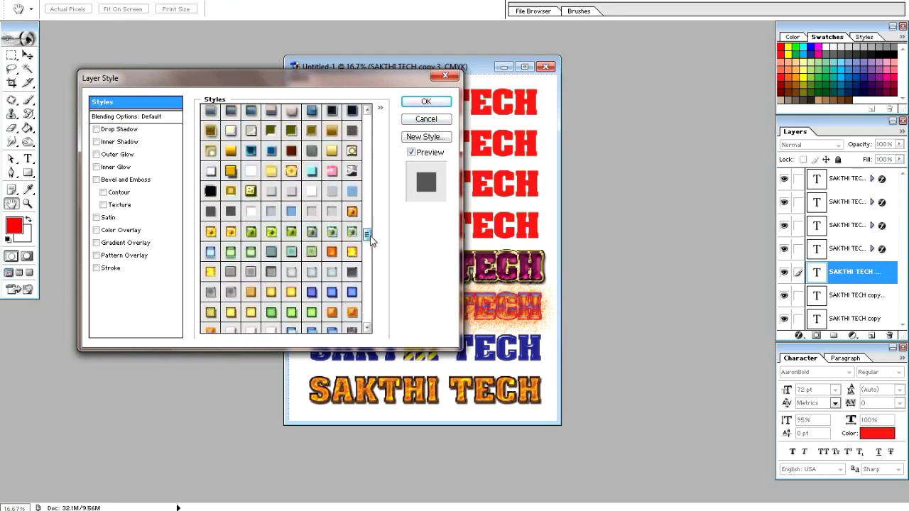
{"action": "left_click", "coordinate": [271, 197]}
{"action": "mouse_move", "coordinate": [284, 77]}
{"action": "left_mouse_down"}
{"action": "mouse_move", "coordinate": [223, 32]}
{"action": "mouse_move", "coordinate": [234, 112]}
{"action": "left_mouse_up"}
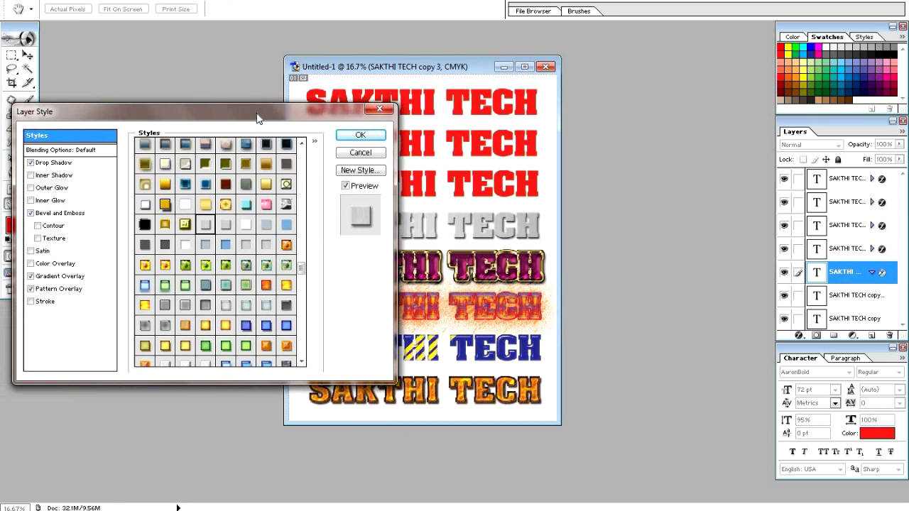
{"action": "left_click", "coordinate": [245, 226]}
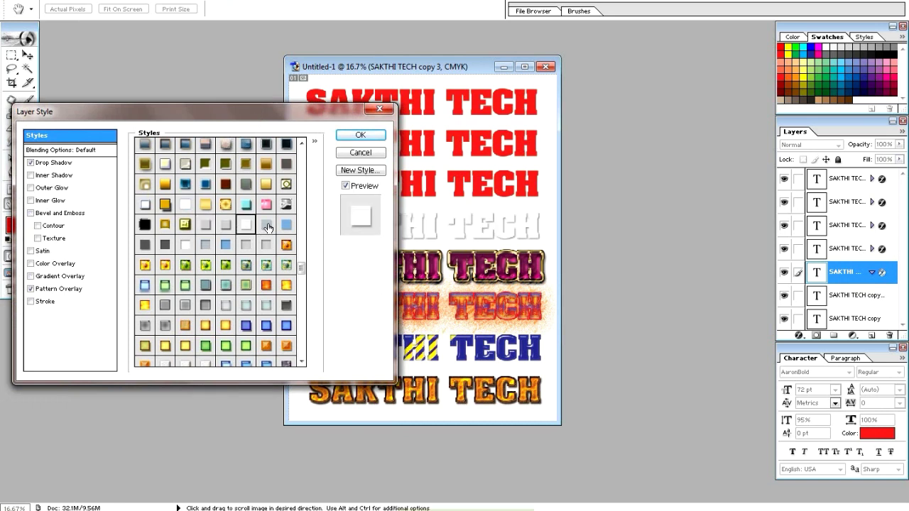
{"action": "left_click", "coordinate": [286, 225]}
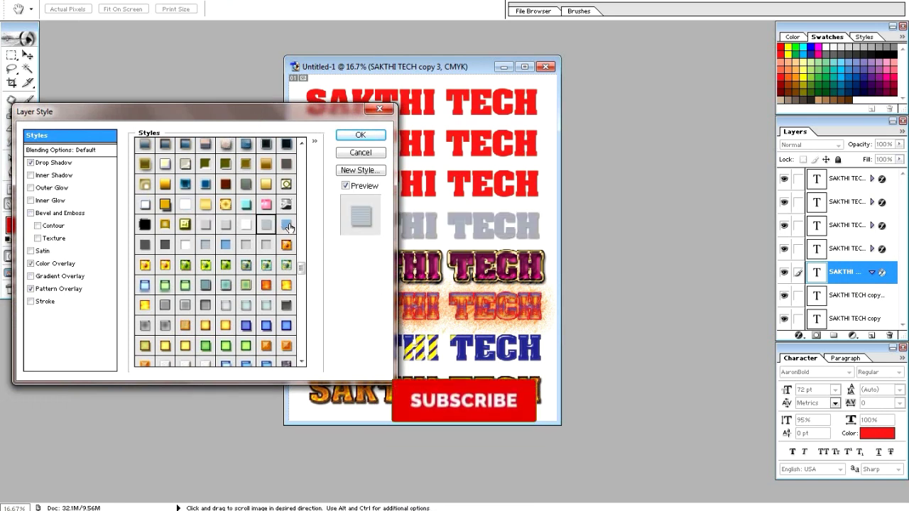
{"action": "left_click", "coordinate": [183, 208]}
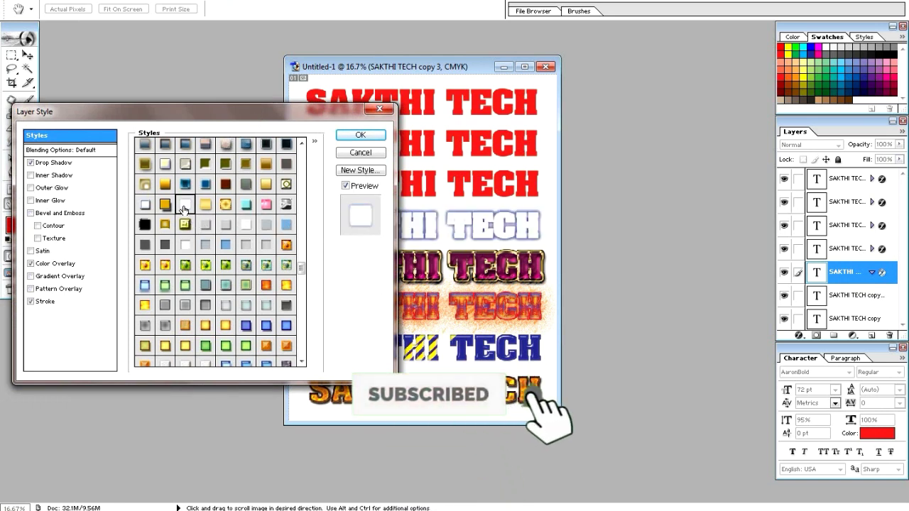
{"action": "left_click", "coordinate": [359, 136]}
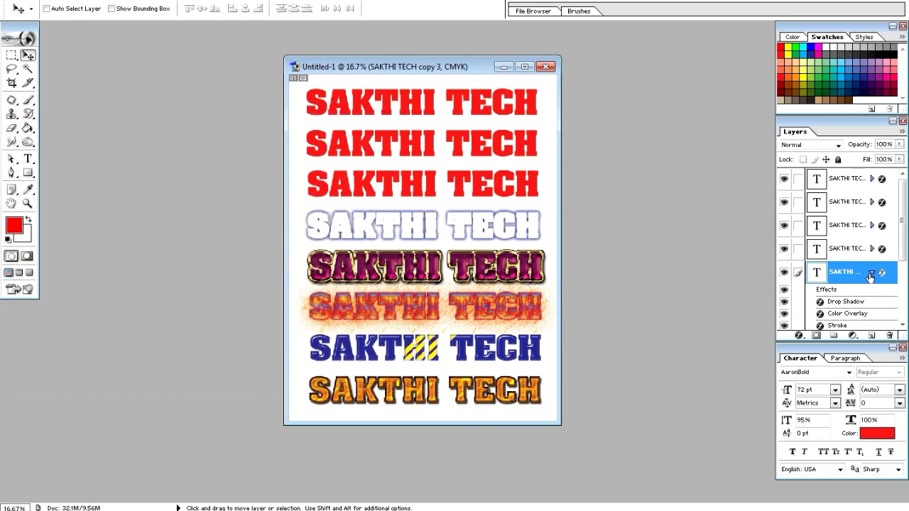
Select SAKTHI TECH copy 2 and bring up its preset styles list in Blending Options.
{"action": "left_click", "coordinate": [870, 274]}
{"action": "left_click", "coordinate": [859, 297]}
{"action": "left_click", "coordinate": [798, 335]}
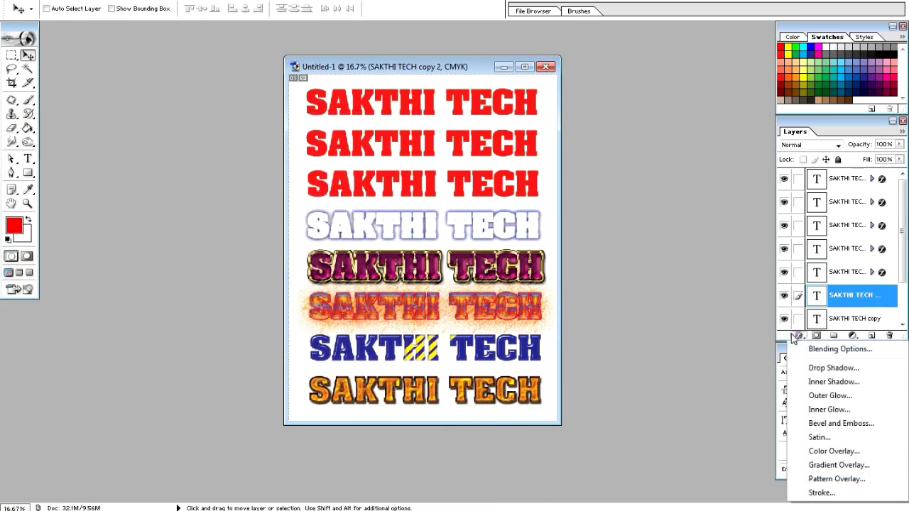
{"action": "left_click", "coordinate": [838, 348]}
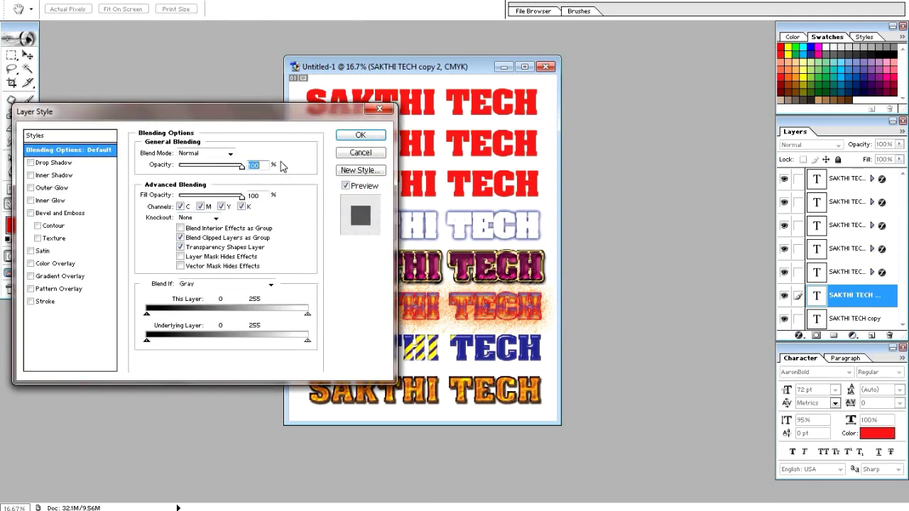
{"action": "left_click", "coordinate": [90, 135]}
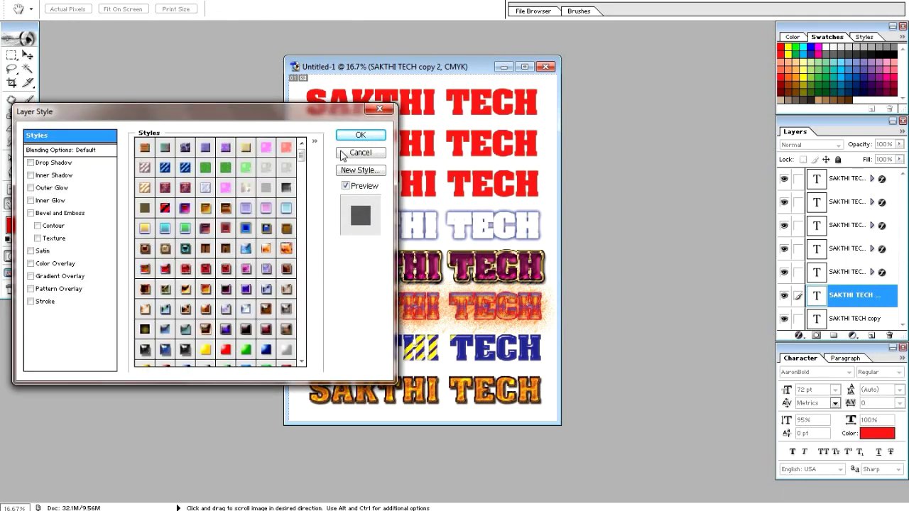
{"action": "left_click_drag", "start_coordinate": [301, 146], "coordinate": [293, 232]}
{"action": "scroll", "coordinate": [293, 232], "scroll_direction": "down", "scroll_amount": 2}
{"action": "scroll", "coordinate": [295, 255], "scroll_direction": "down", "scroll_amount": 2}
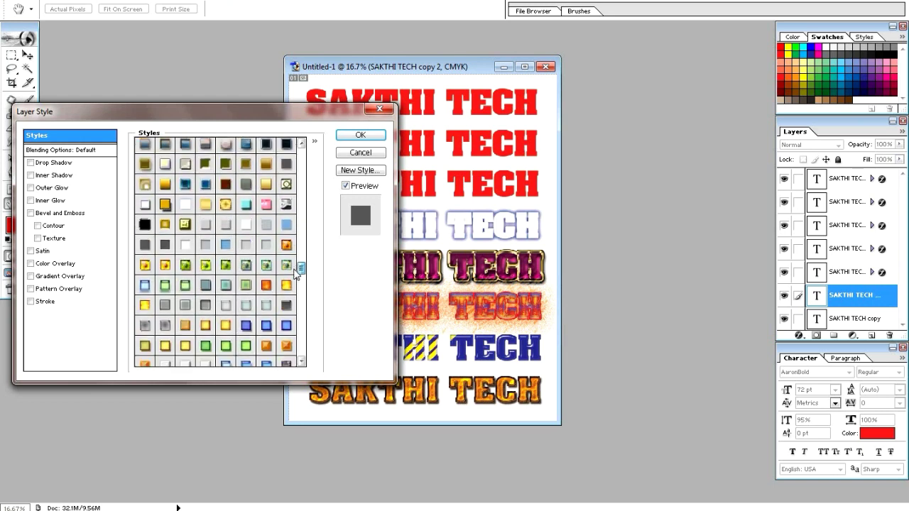
{"action": "scroll", "coordinate": [284, 273], "scroll_direction": "down", "scroll_amount": 2}
After previewing green, white and blue presets, apply the orange wood-grain preset and confirm.
{"action": "left_click", "coordinate": [225, 274]}
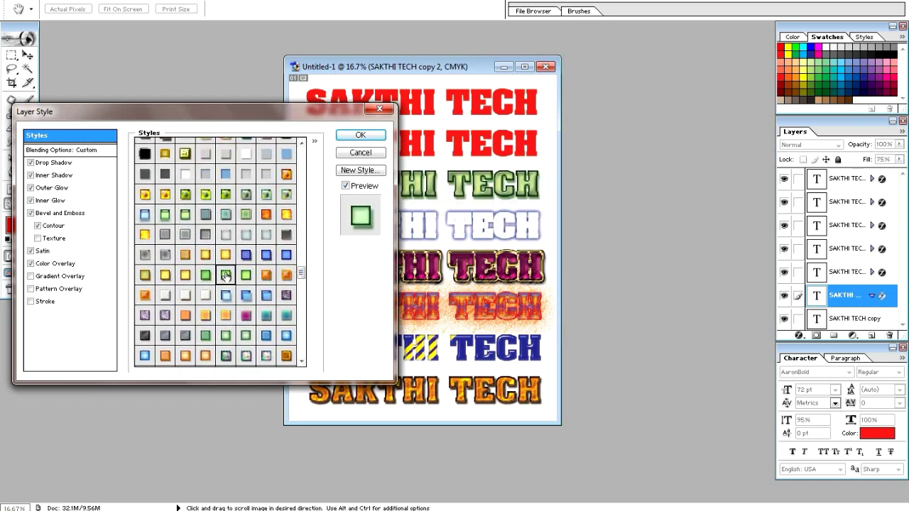
{"action": "left_click", "coordinate": [164, 295]}
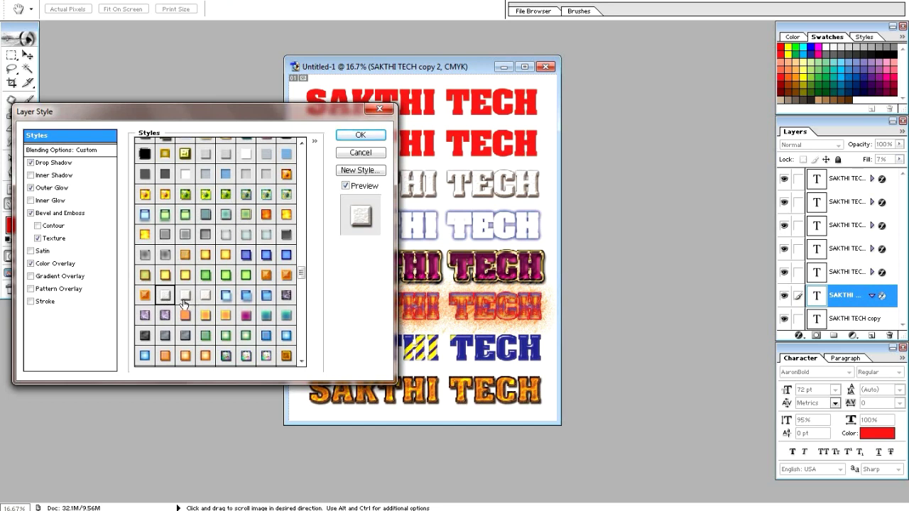
{"action": "left_click", "coordinate": [184, 304]}
{"action": "left_click", "coordinate": [252, 300]}
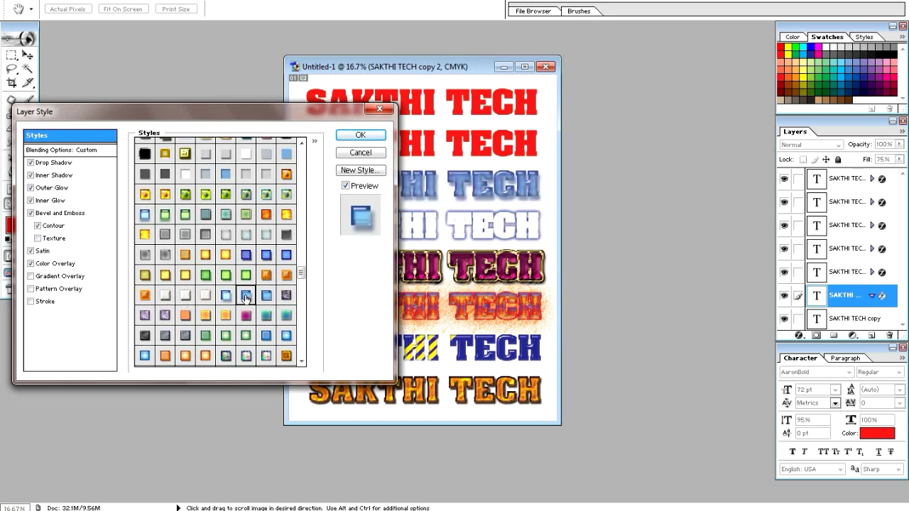
{"action": "left_click", "coordinate": [205, 355]}
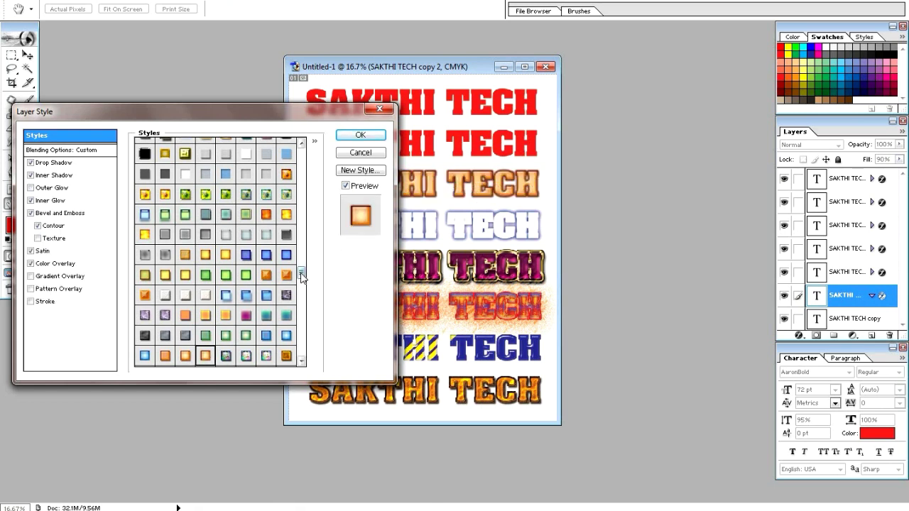
{"action": "left_click_drag", "start_coordinate": [301, 272], "coordinate": [304, 289]}
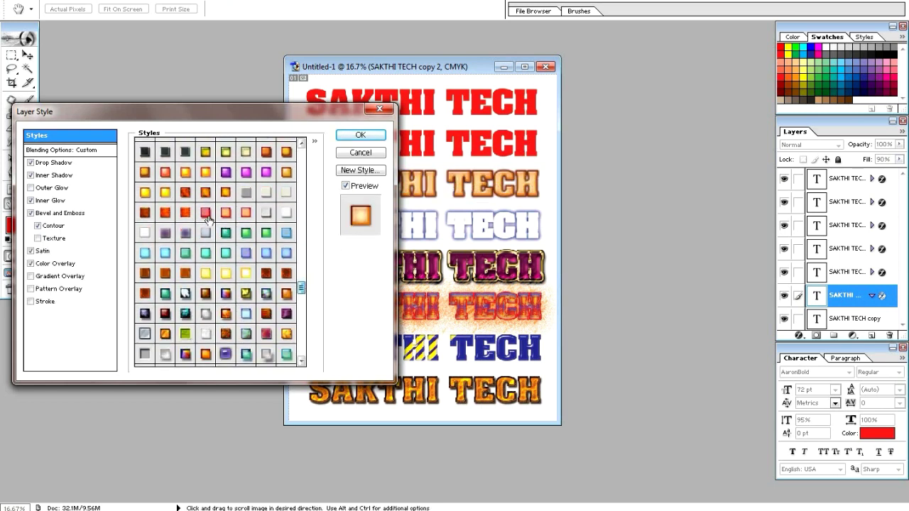
{"action": "left_click", "coordinate": [165, 213]}
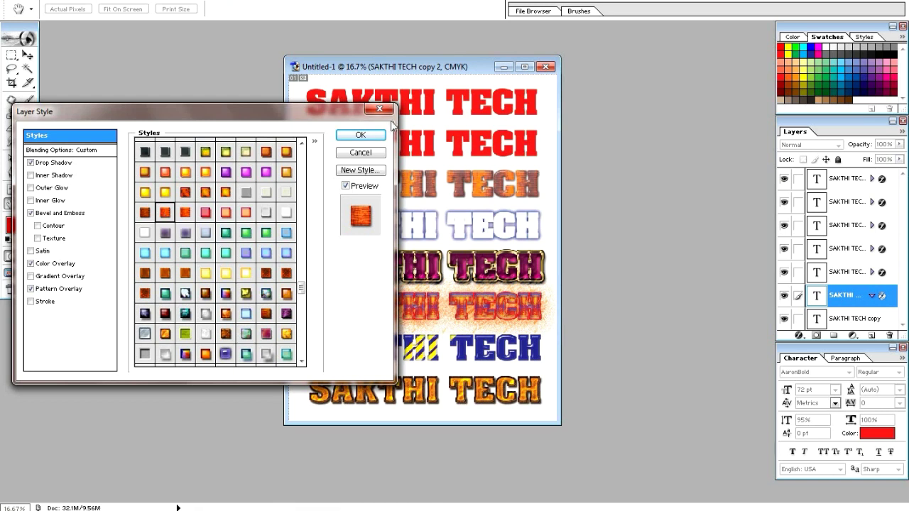
{"action": "left_click", "coordinate": [360, 135]}
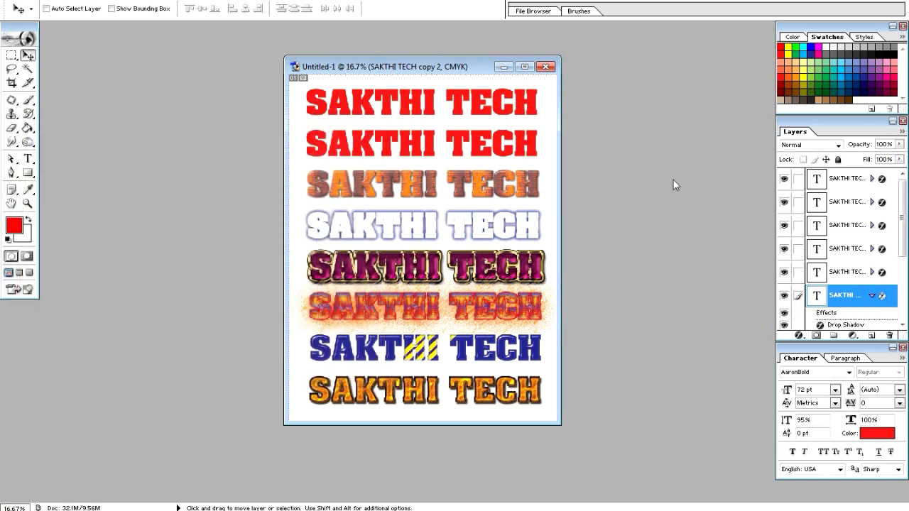
Select the SAKTHI TECH copy layer and apply the red textured bevelled preset style.
{"action": "left_click", "coordinate": [871, 297]}
{"action": "scroll", "coordinate": [859, 284], "scroll_direction": "down", "scroll_amount": 2}
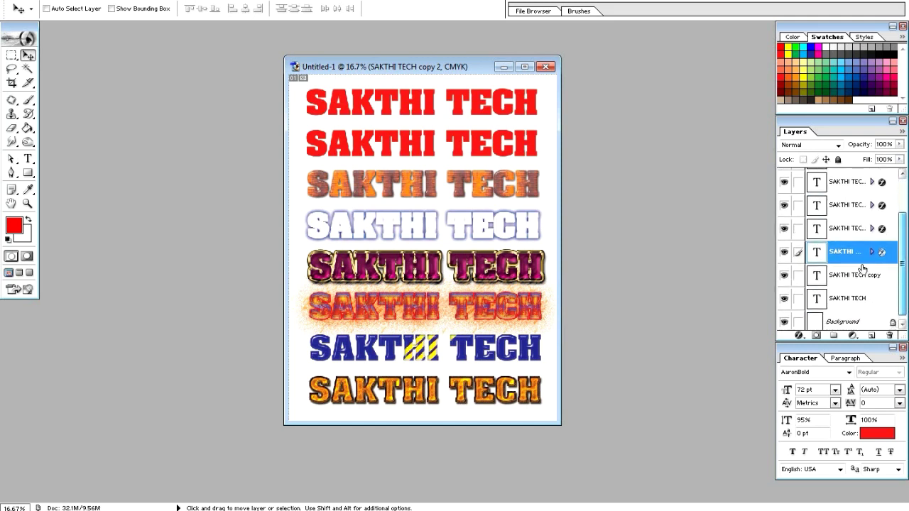
{"action": "left_click", "coordinate": [852, 275]}
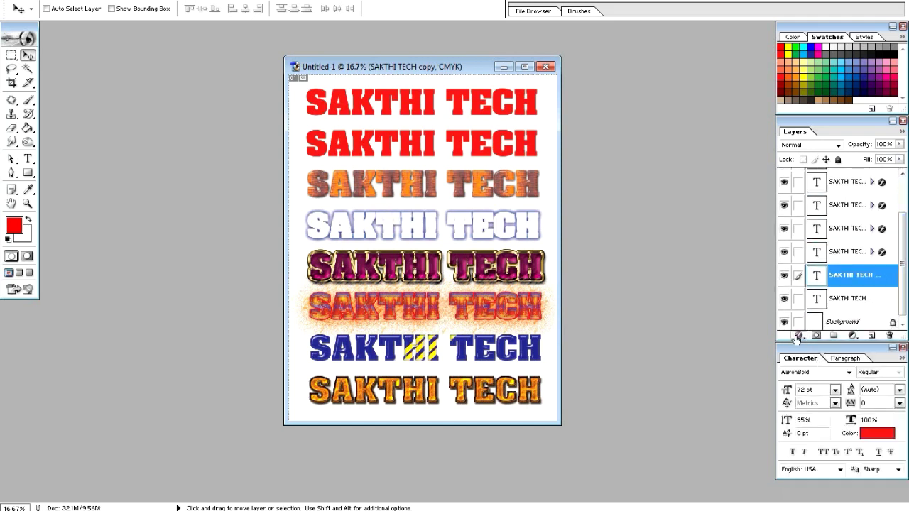
{"action": "left_click", "coordinate": [796, 338]}
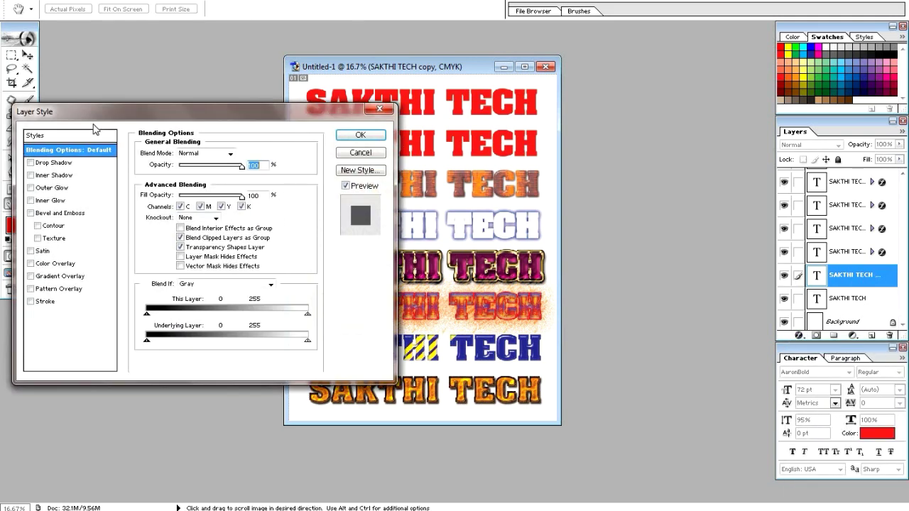
{"action": "left_click", "coordinate": [64, 135]}
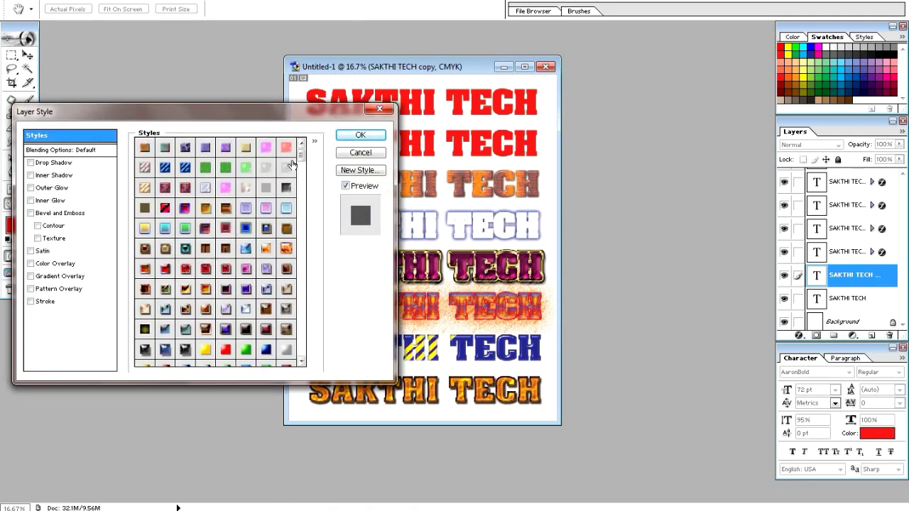
{"action": "left_click_drag", "start_coordinate": [301, 155], "coordinate": [304, 316]}
{"action": "left_click", "coordinate": [164, 201]}
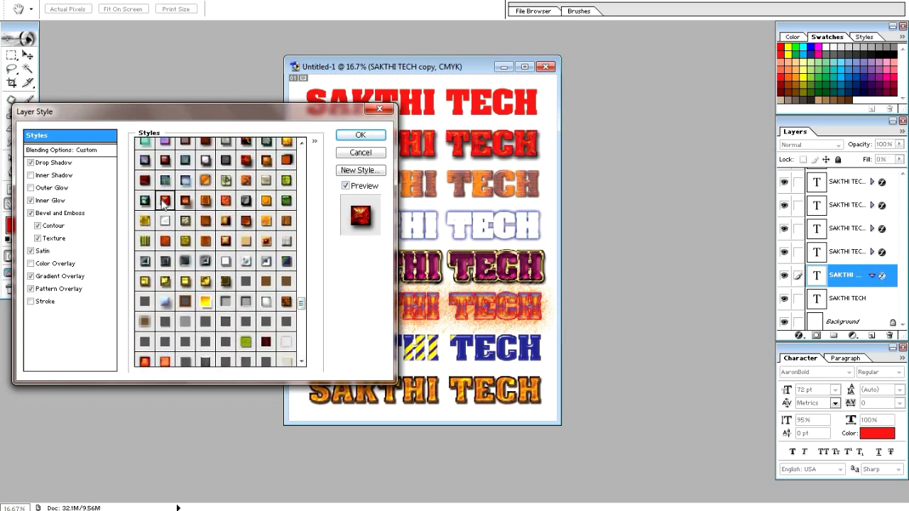
{"action": "left_click", "coordinate": [360, 135]}
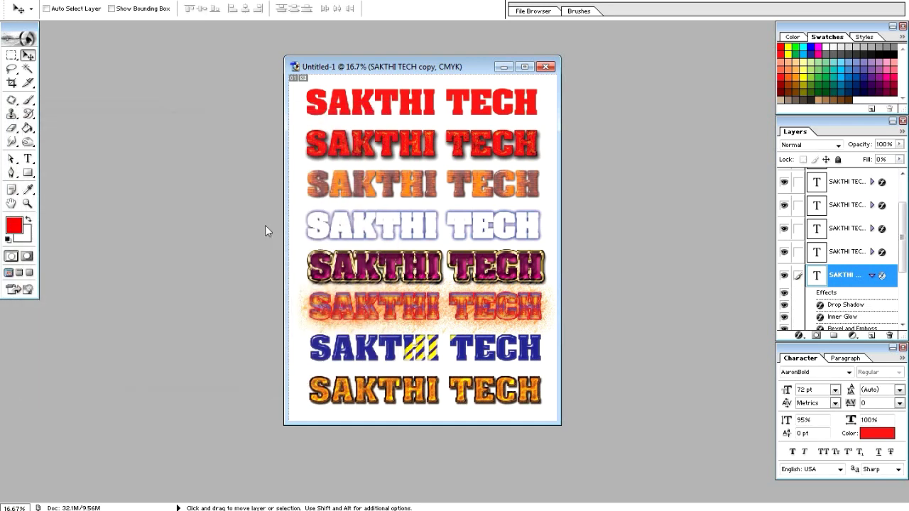
Select the original SAKTHI TECH layer and apply the glossy orange-gold bevelled preset style.
{"action": "left_click", "coordinate": [872, 276]}
{"action": "left_click", "coordinate": [844, 301]}
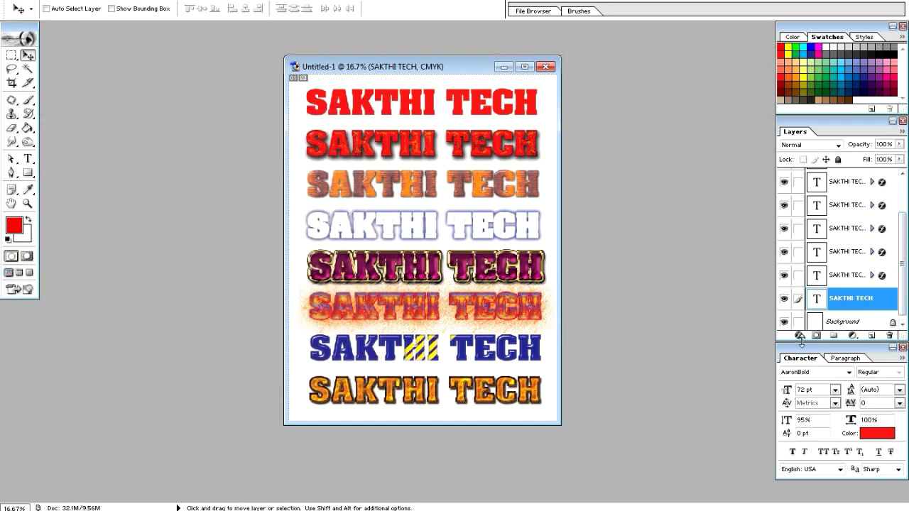
{"action": "left_click", "coordinate": [799, 335]}
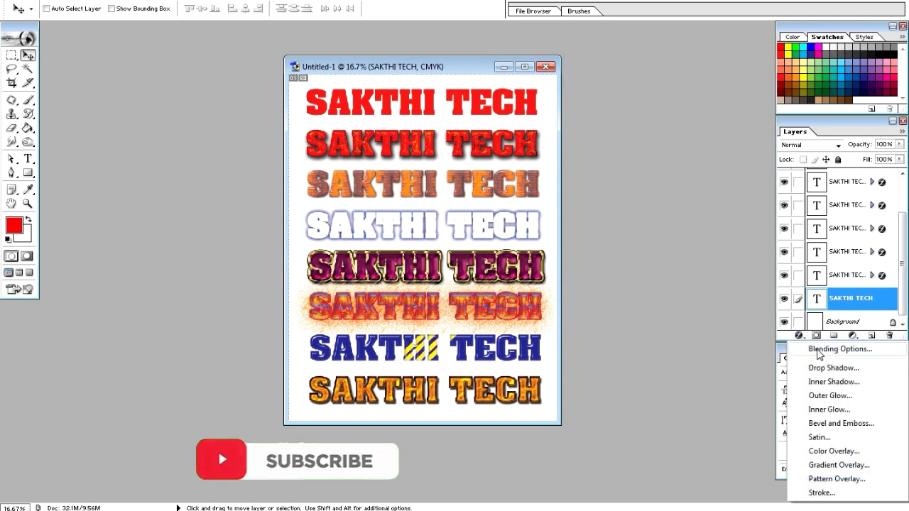
{"action": "left_click", "coordinate": [818, 351]}
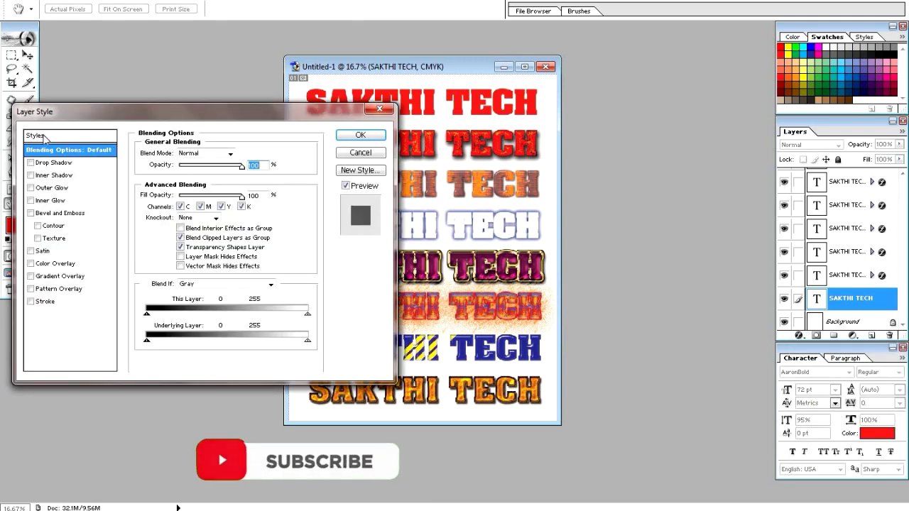
{"action": "left_click", "coordinate": [44, 139]}
{"action": "scroll", "coordinate": [310, 226], "scroll_direction": "down", "scroll_amount": 5}
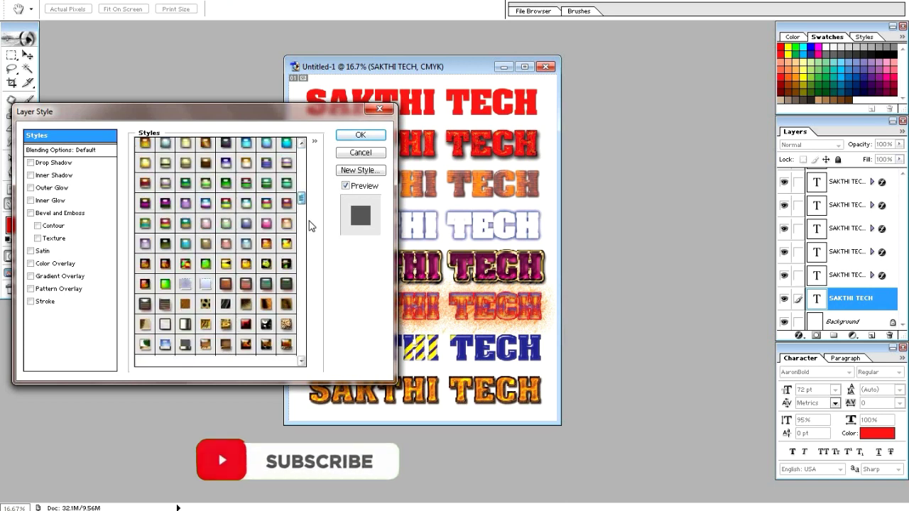
{"action": "left_click_drag", "start_coordinate": [301, 199], "coordinate": [301, 352]}
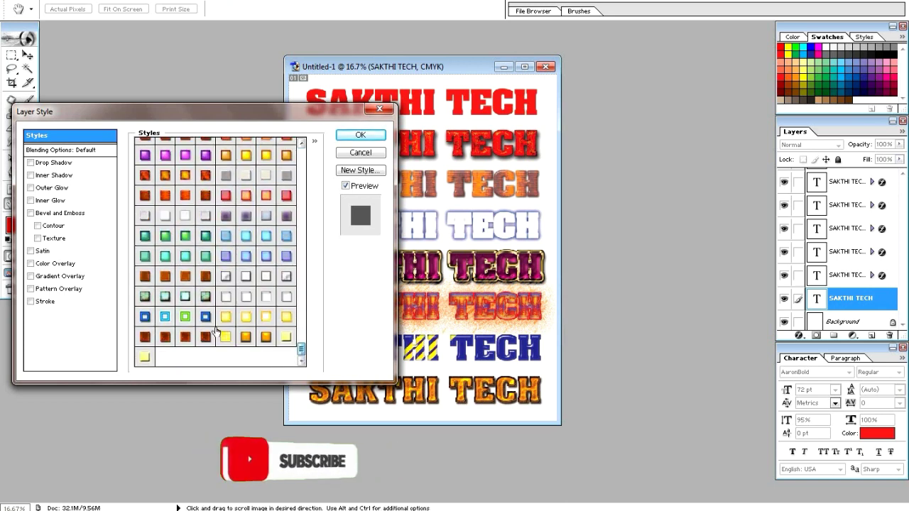
{"action": "left_click", "coordinate": [190, 318]}
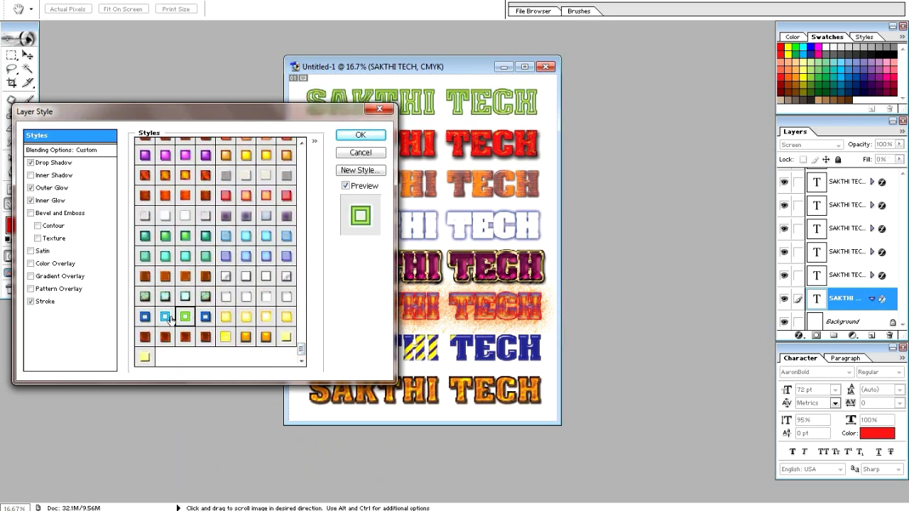
{"action": "left_click", "coordinate": [166, 321]}
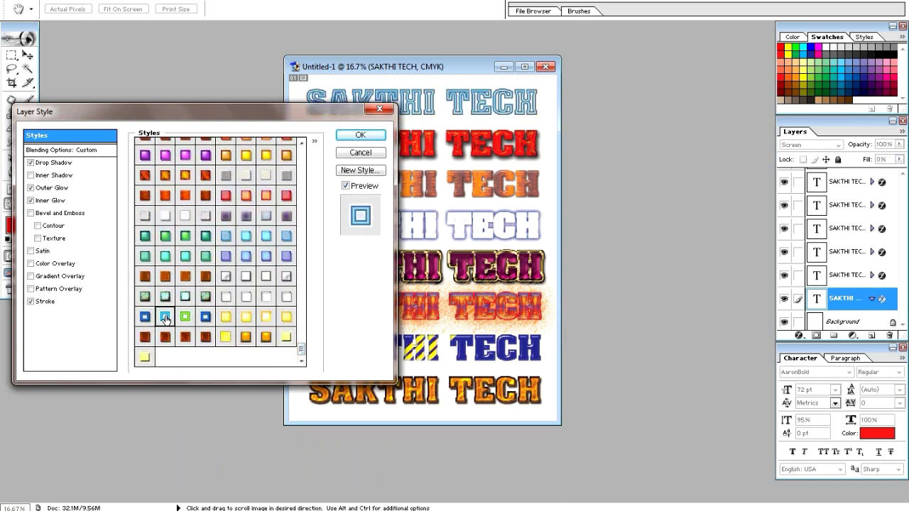
{"action": "left_click", "coordinate": [224, 319]}
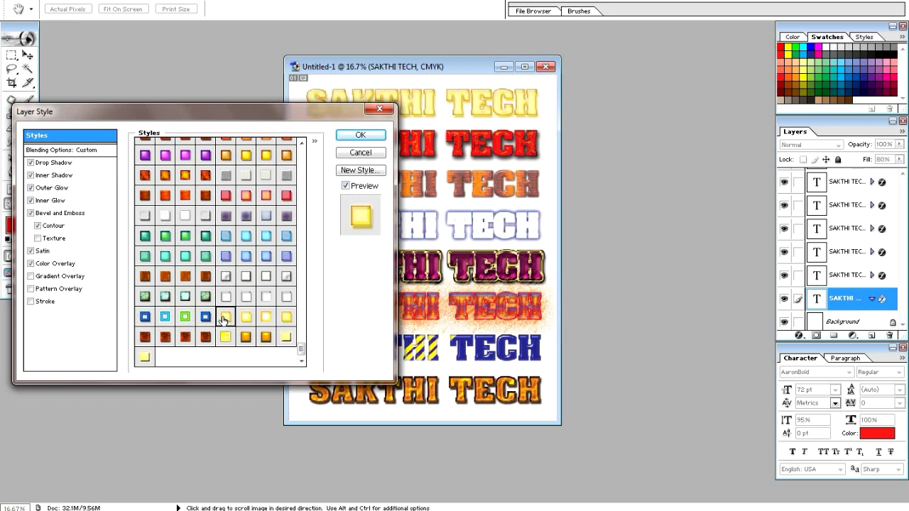
{"action": "left_click", "coordinate": [264, 343]}
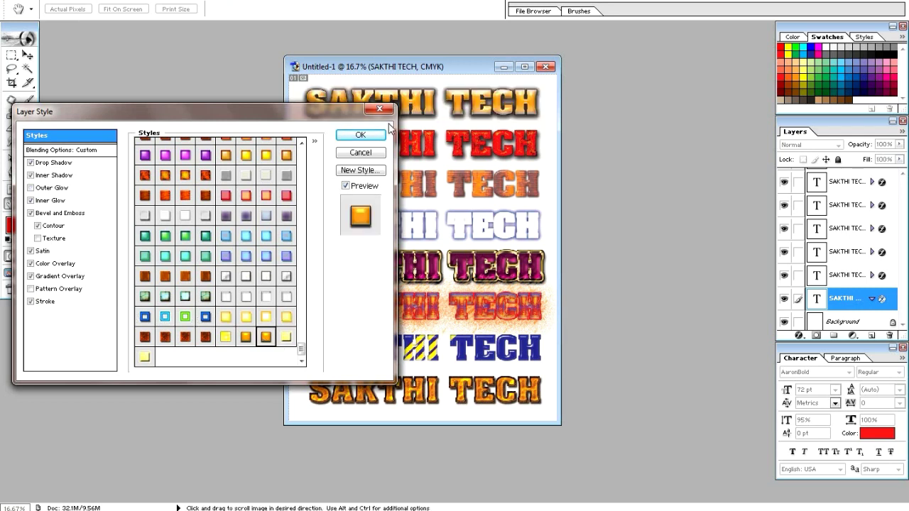
{"action": "left_click", "coordinate": [355, 135]}
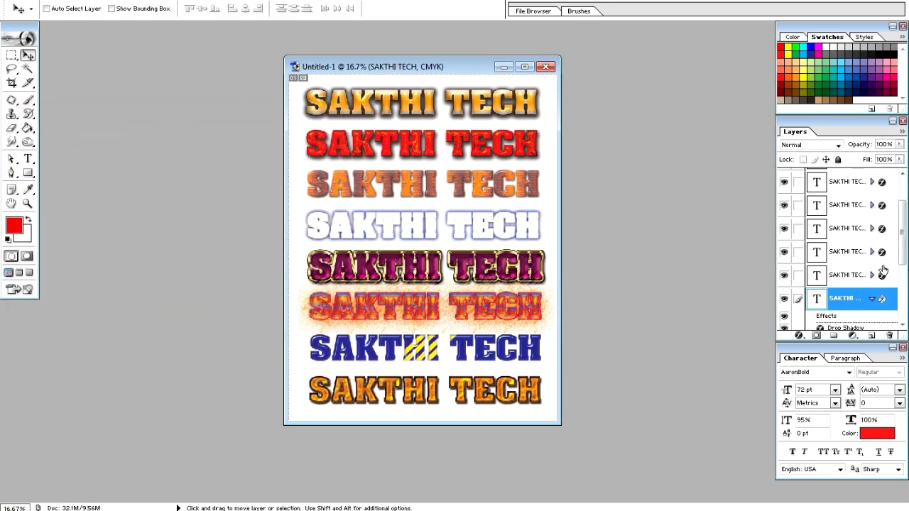
Convert the locked Background into an ordinary layer named Layer 0.
{"action": "left_click_drag", "start_coordinate": [902, 235], "coordinate": [902, 286]}
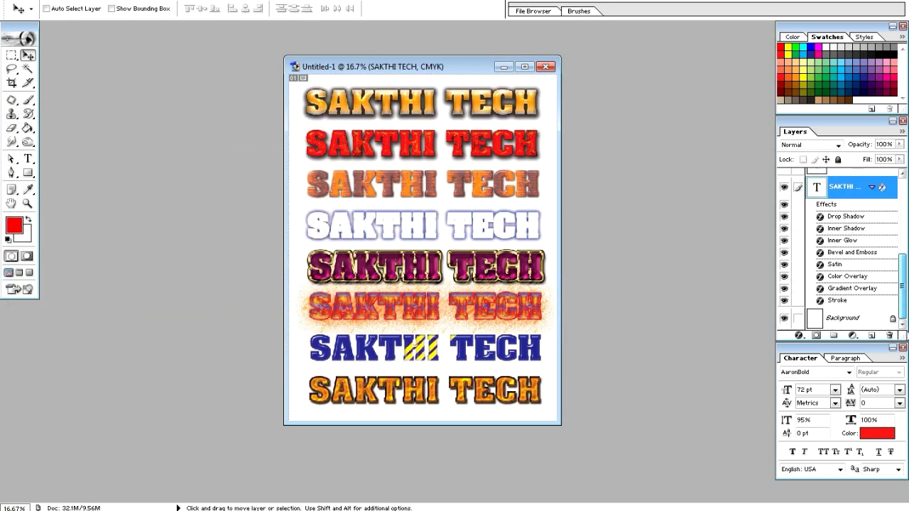
{"action": "left_click", "coordinate": [872, 188]}
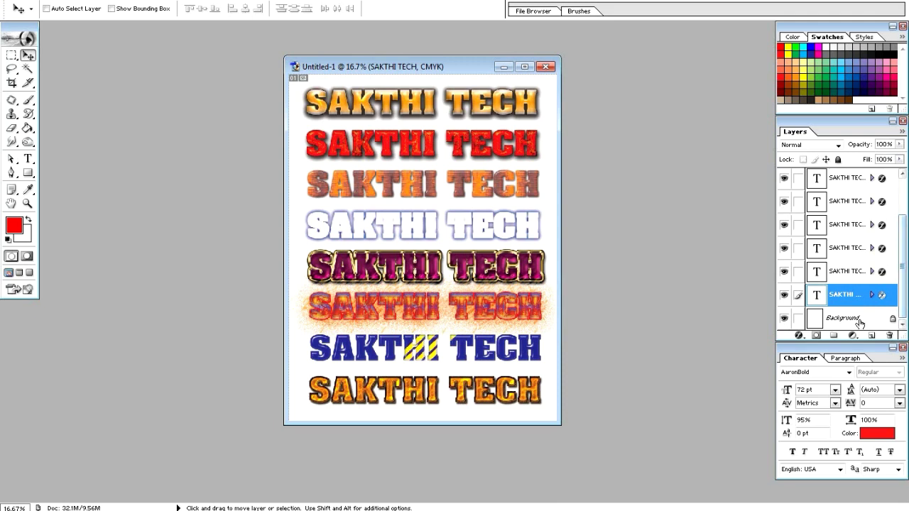
{"action": "double_click", "coordinate": [859, 318]}
{"action": "left_click", "coordinate": [535, 233]}
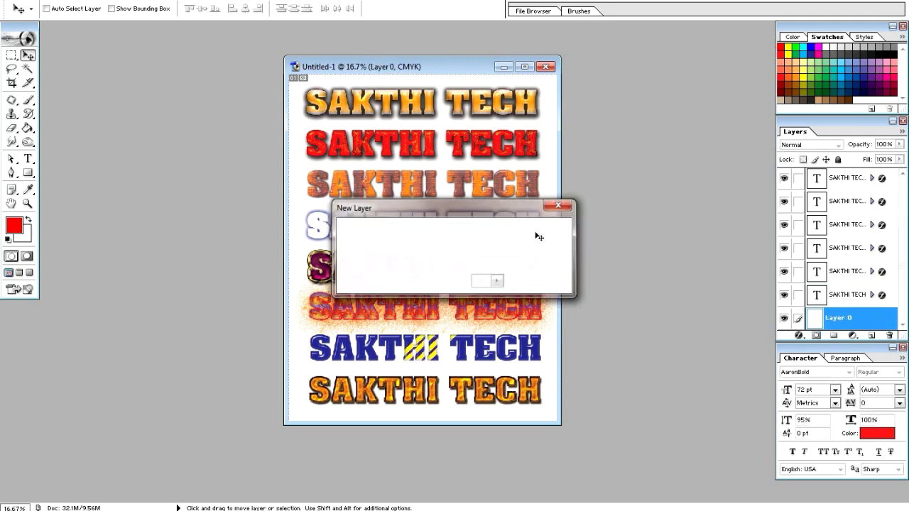
Fill the page black with the Paint Bucket, then undo so it stays white.
{"action": "left_click", "coordinate": [28, 128]}
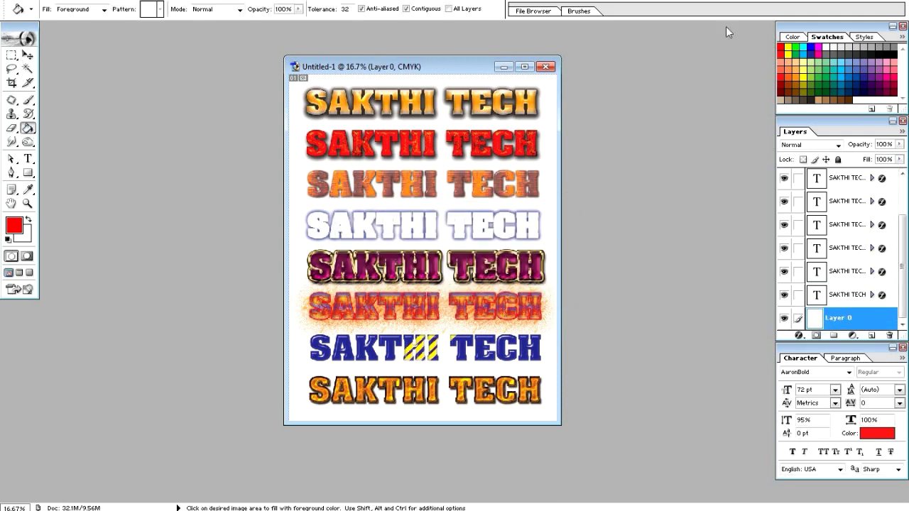
{"action": "left_click", "coordinate": [893, 55]}
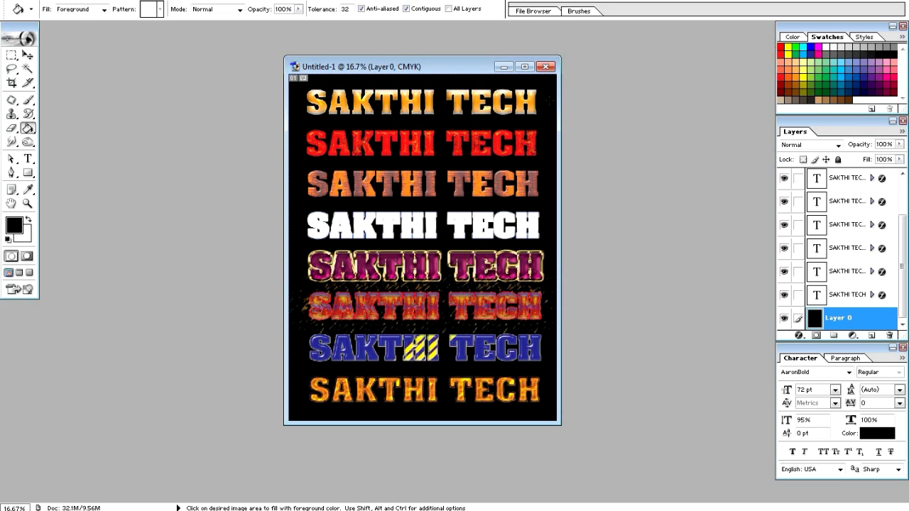
{"action": "key", "text": "ctrl"}
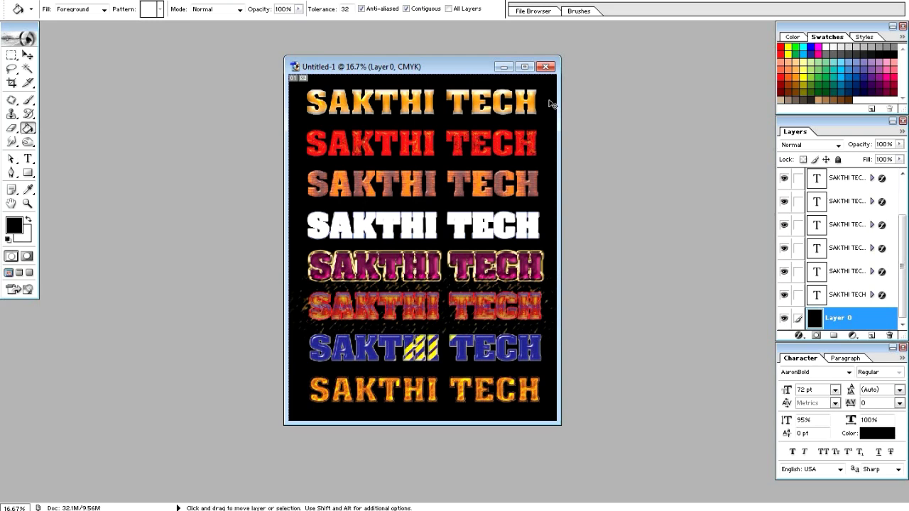
{"action": "key", "text": "ctrl+z"}
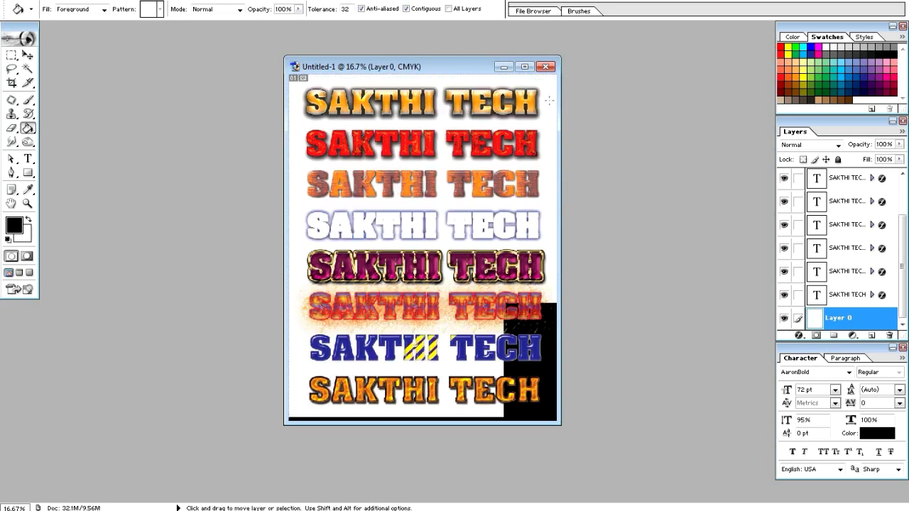
{"action": "left_click", "coordinate": [25, 55]}
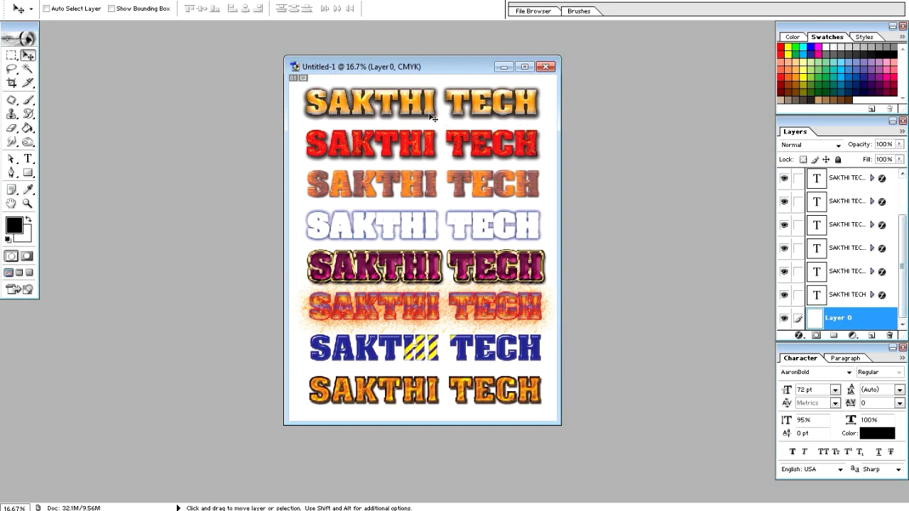
Hide all the SAKTHI TECH text layers and the background.
{"action": "left_click_drag", "start_coordinate": [784, 179], "coordinate": [784, 317]}
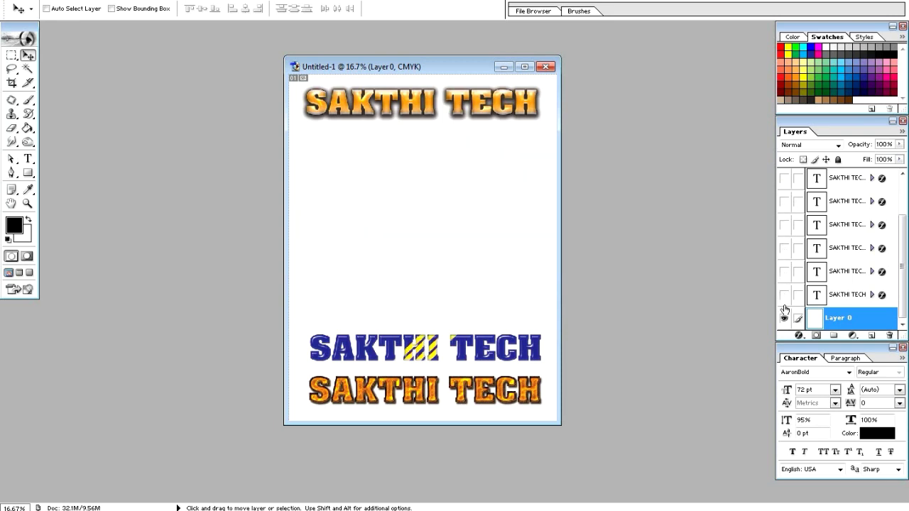
{"action": "scroll", "coordinate": [814, 246], "scroll_direction": "up", "scroll_amount": 3}
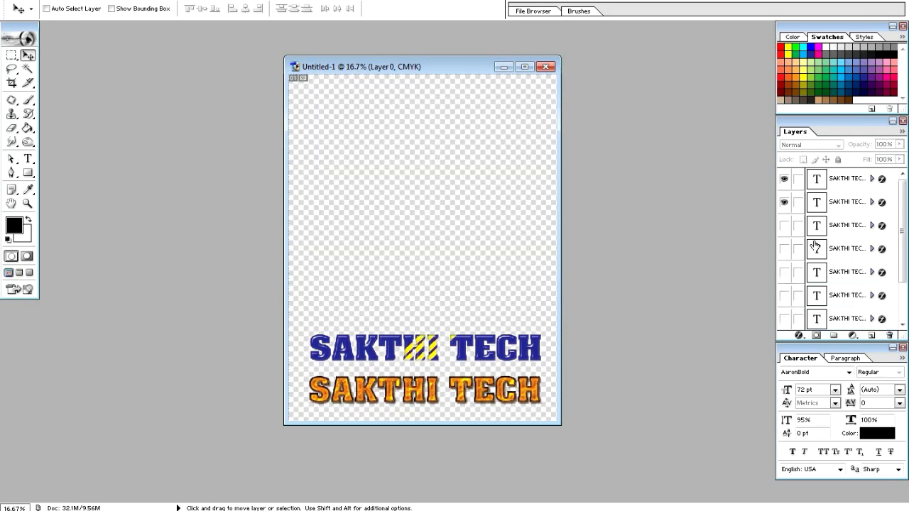
{"action": "left_click", "coordinate": [784, 203]}
{"action": "left_click", "coordinate": [784, 179]}
{"action": "scroll", "coordinate": [829, 275], "scroll_direction": "down", "scroll_amount": 1}
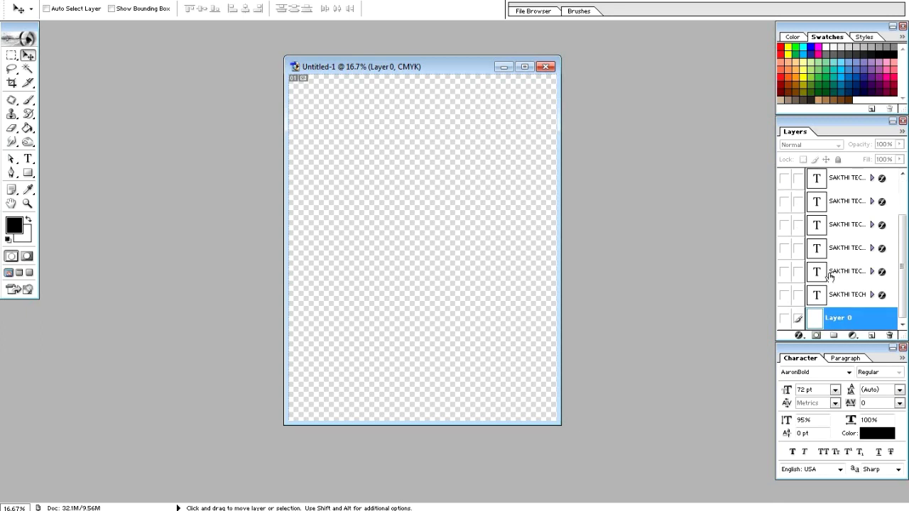
Reveal the background and each SAKTHI TECH line in turn, then zoom out.
{"action": "left_click", "coordinate": [784, 318]}
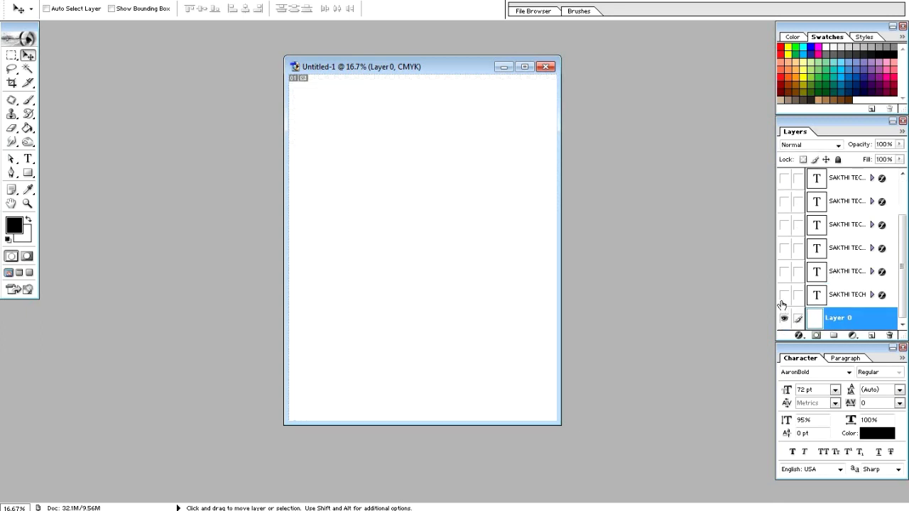
{"action": "left_click", "coordinate": [784, 294]}
{"action": "left_click", "coordinate": [784, 272]}
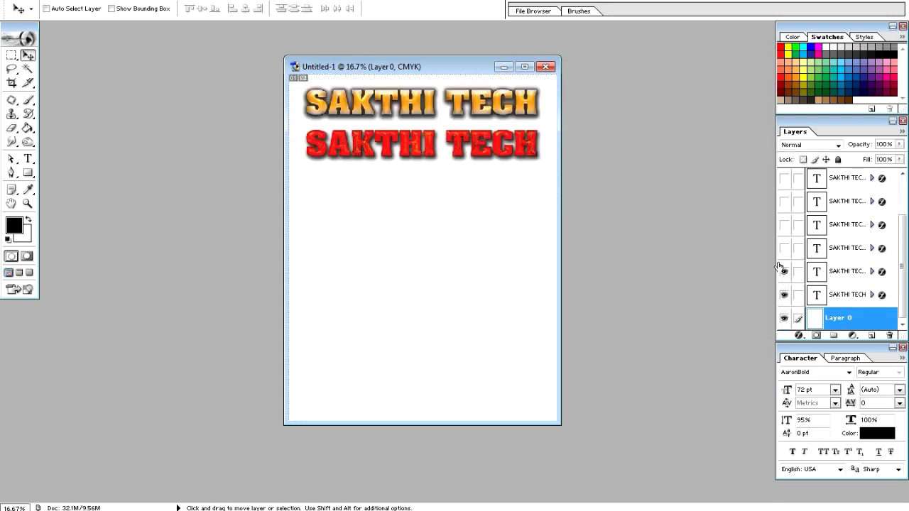
{"action": "left_click", "coordinate": [784, 247]}
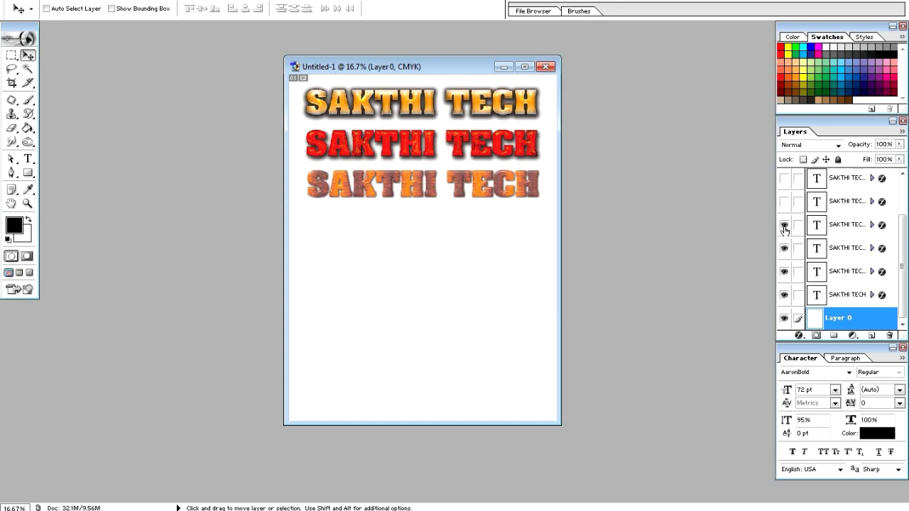
{"action": "left_click", "coordinate": [785, 186]}
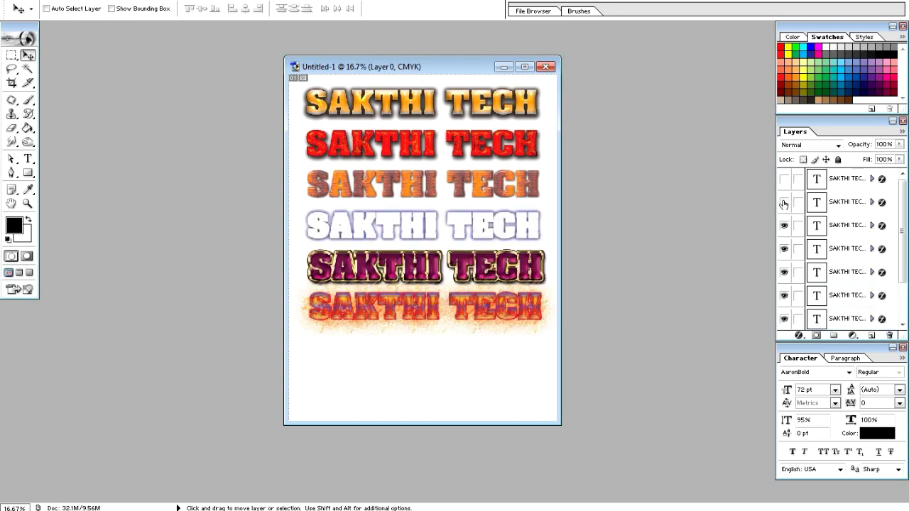
{"action": "left_click", "coordinate": [783, 182]}
{"action": "key", "text": "ctrl+minus"}
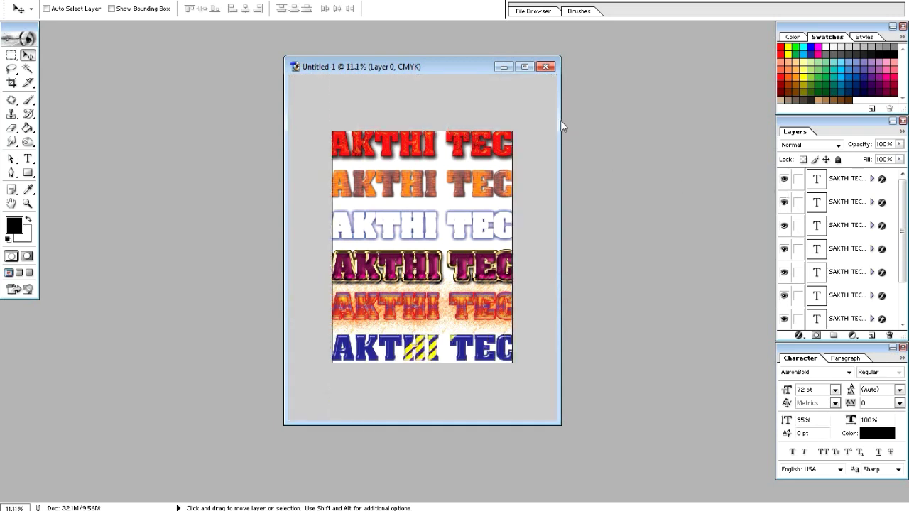
Maximize the document window and zoom in to 33.33% on the SAKTHI TECH lines.
{"action": "left_click", "coordinate": [524, 66]}
{"action": "key", "text": "z"}
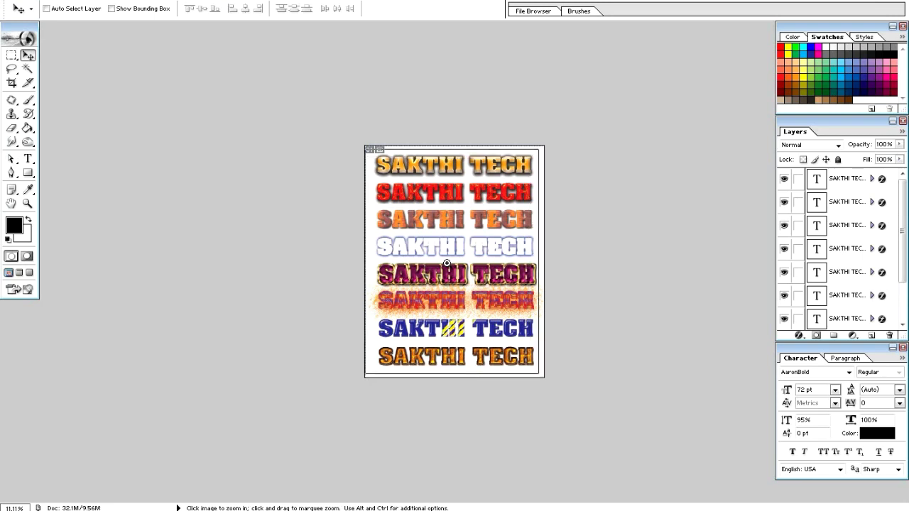
{"action": "left_click", "coordinate": [456, 285]}
{"action": "left_click", "coordinate": [456, 284]}
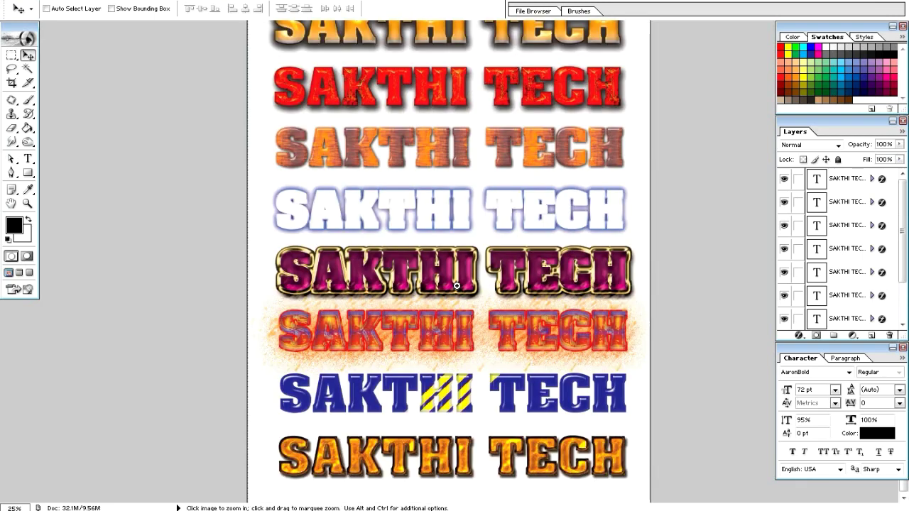
{"action": "left_click", "coordinate": [456, 286]}
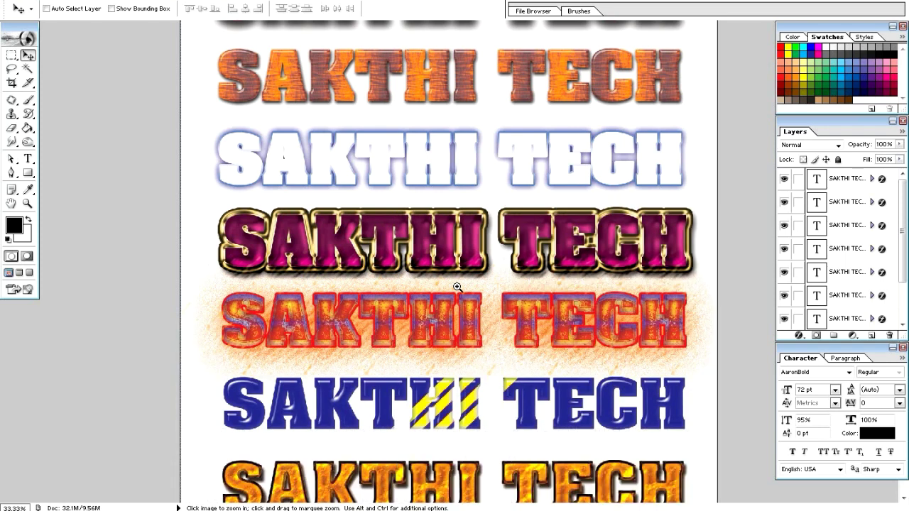
Scroll up and down through the eight text rows to inspect each effect.
{"action": "scroll", "coordinate": [501, 257], "scroll_direction": "up", "scroll_amount": 1}
{"action": "scroll", "coordinate": [503, 259], "scroll_direction": "up", "scroll_amount": 2}
{"action": "scroll", "coordinate": [506, 260], "scroll_direction": "up", "scroll_amount": 2}
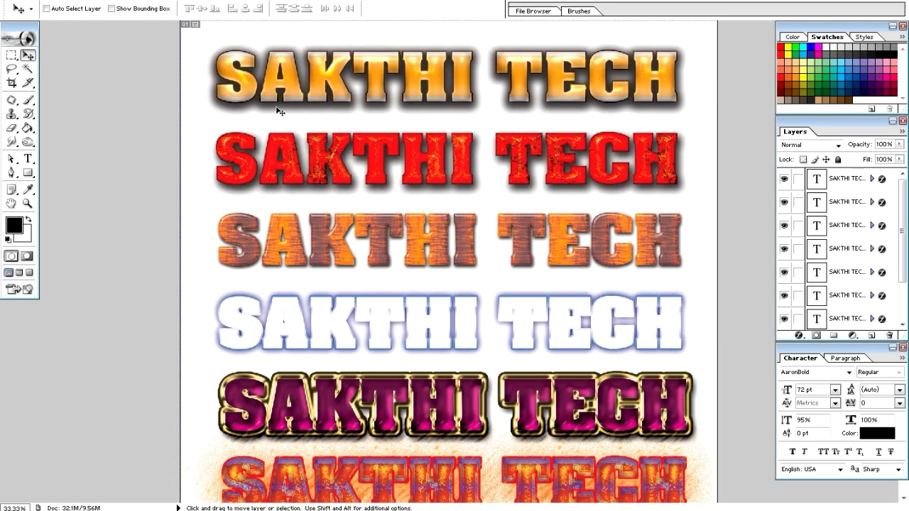
{"action": "scroll", "coordinate": [381, 97], "scroll_direction": "down", "scroll_amount": 1}
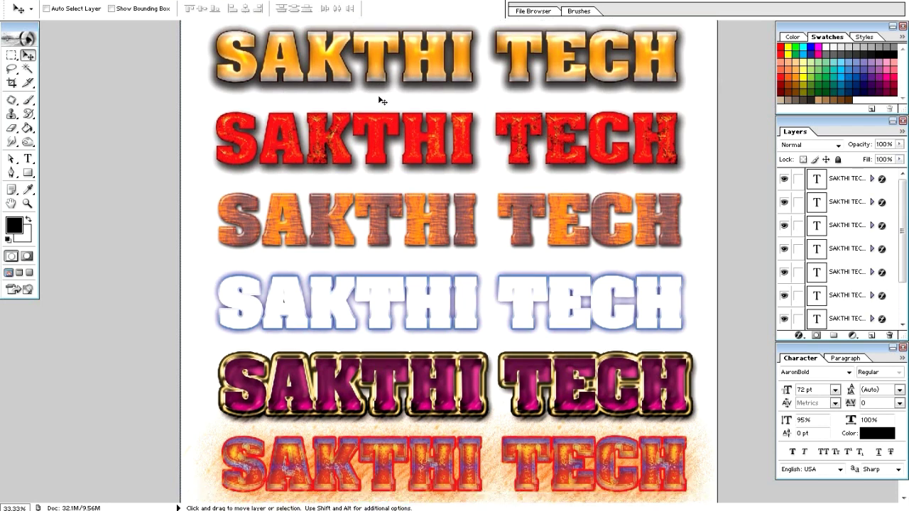
{"action": "scroll", "coordinate": [380, 103], "scroll_direction": "down", "scroll_amount": 1}
{"action": "scroll", "coordinate": [382, 110], "scroll_direction": "down", "scroll_amount": 1}
{"action": "scroll", "coordinate": [382, 115], "scroll_direction": "down", "scroll_amount": 1}
{"action": "scroll", "coordinate": [381, 119], "scroll_direction": "down", "scroll_amount": 3}
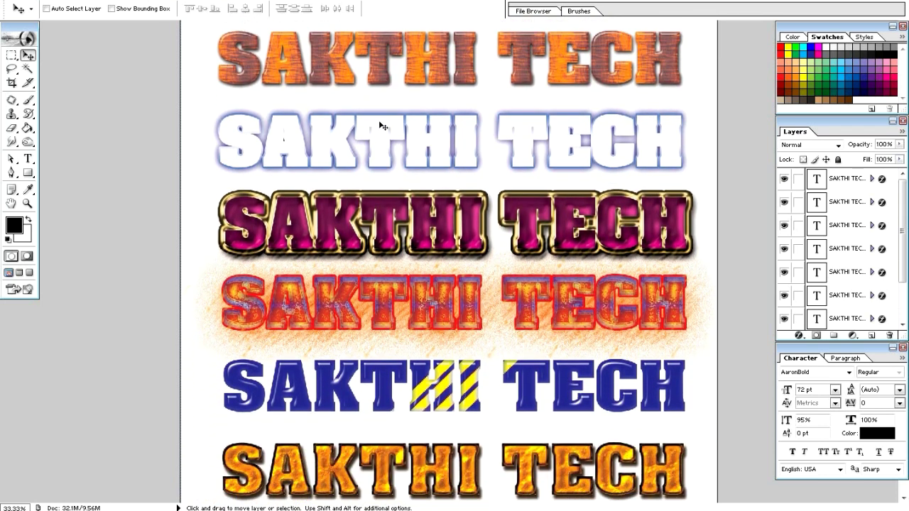
{"action": "scroll", "coordinate": [376, 146], "scroll_direction": "down", "scroll_amount": 1}
Select the magenta SAKTHI TECH layer and open its Bevel and Emboss settings.
{"action": "right_click", "coordinate": [333, 182]}
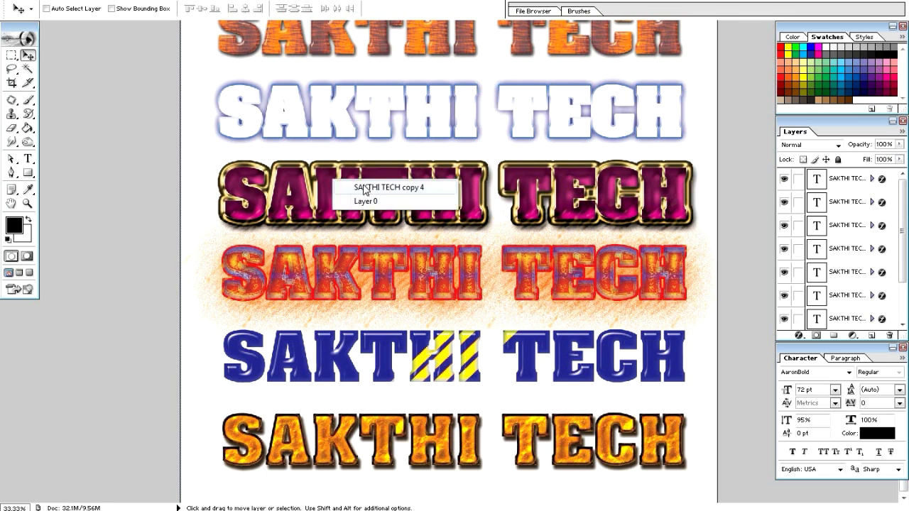
{"action": "left_click", "coordinate": [351, 186]}
{"action": "left_click", "coordinate": [872, 249]}
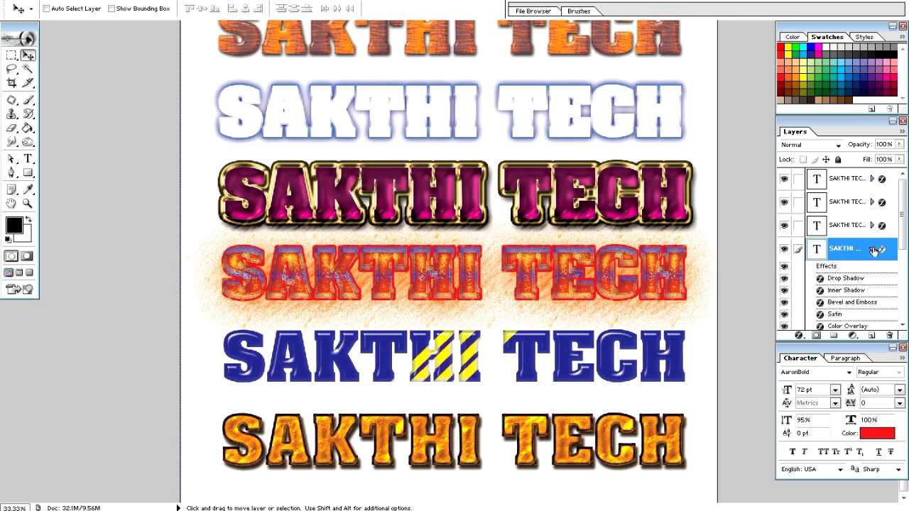
{"action": "double_click", "coordinate": [836, 304]}
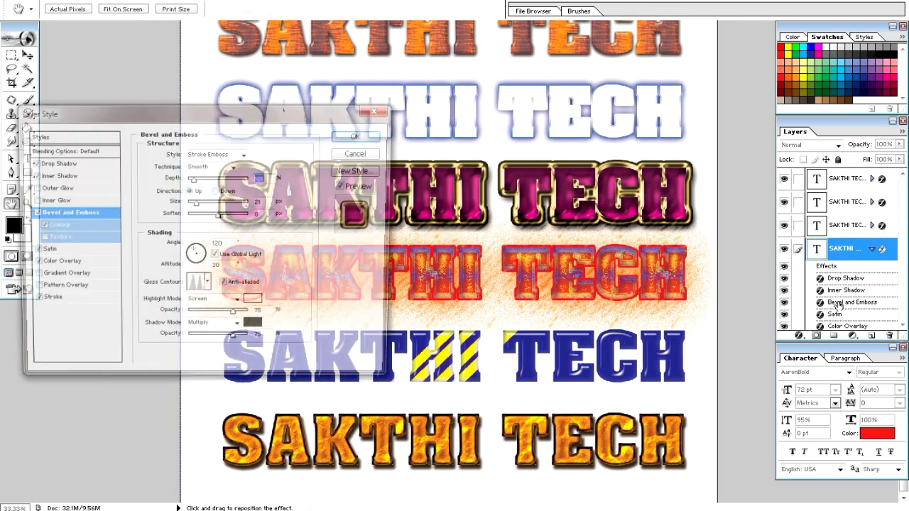
{"action": "mouse_move", "coordinate": [339, 100]}
{"action": "left_mouse_down"}
{"action": "mouse_move", "coordinate": [406, 284]}
{"action": "mouse_move", "coordinate": [480, 243]}
{"action": "left_mouse_up"}
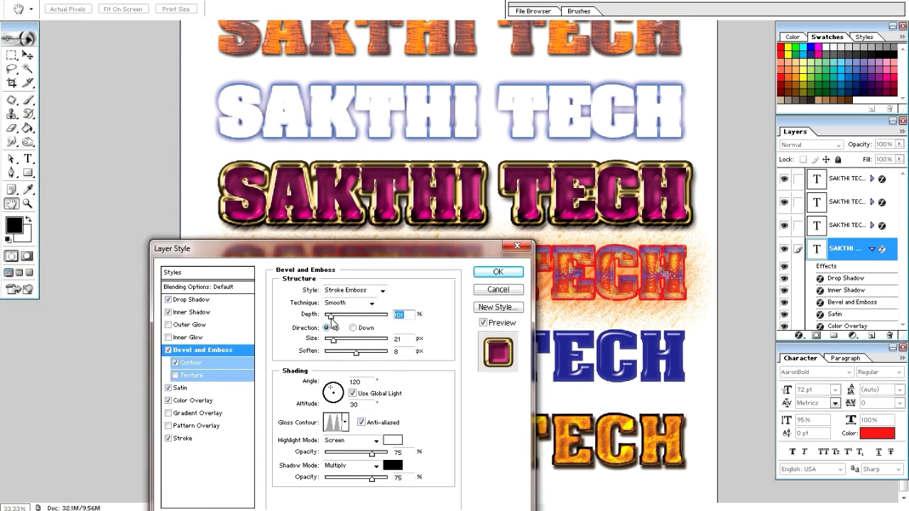
Try different bevel depths and sizes, ending at 1% depth and 34 px size.
{"action": "left_click_drag", "start_coordinate": [332, 321], "coordinate": [378, 322]}
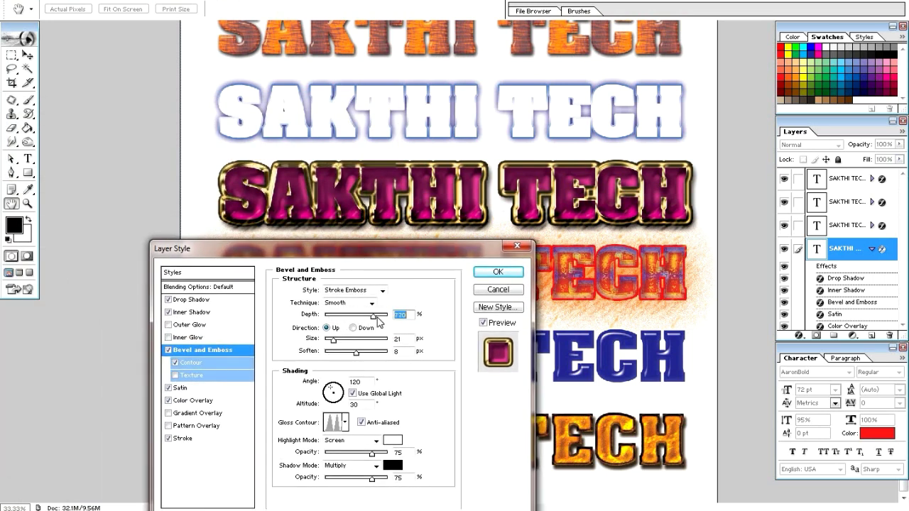
{"action": "type", "text": "1000"}
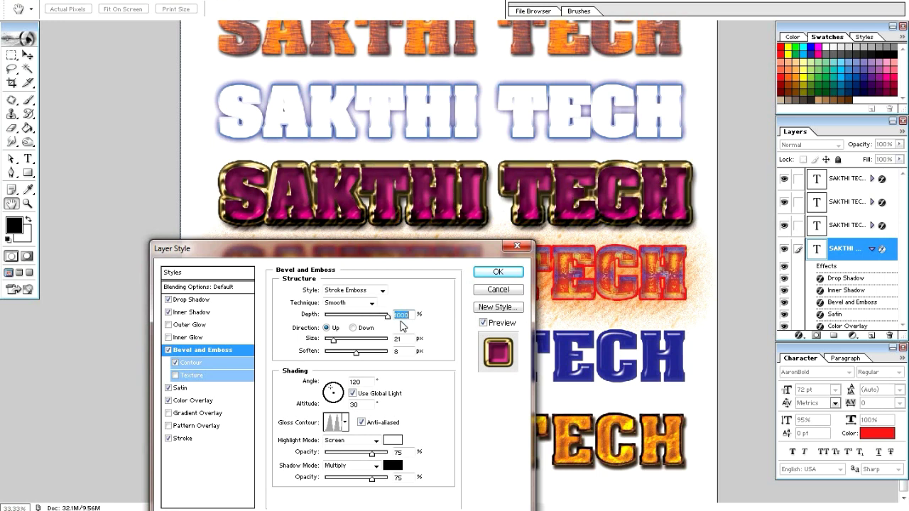
{"action": "mouse_move", "coordinate": [378, 320]}
{"action": "left_mouse_down"}
{"action": "mouse_move", "coordinate": [321, 317]}
{"action": "mouse_move", "coordinate": [333, 315]}
{"action": "left_mouse_up"}
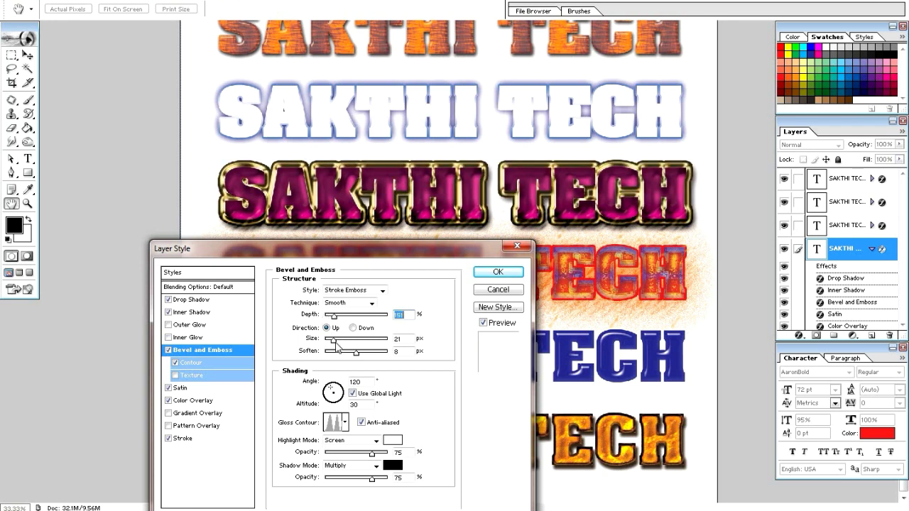
{"action": "left_click_drag", "start_coordinate": [333, 341], "coordinate": [388, 343]}
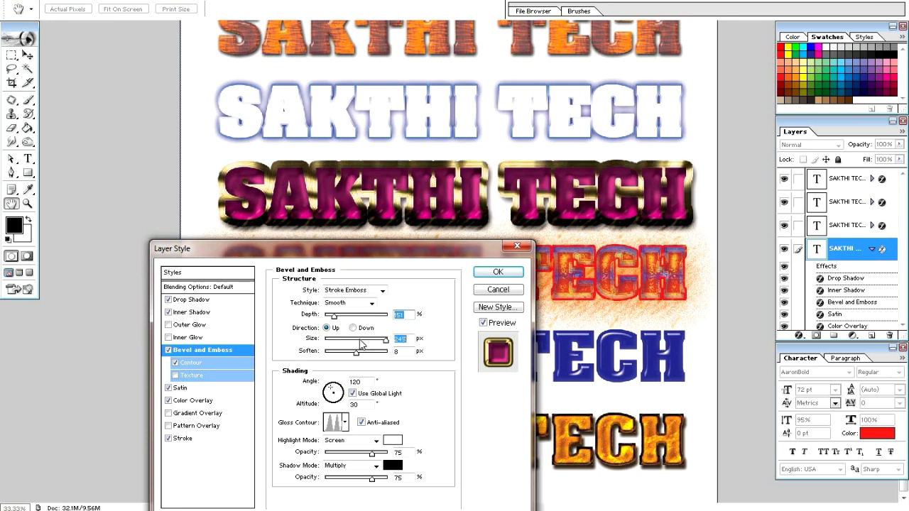
{"action": "left_click_drag", "start_coordinate": [362, 345], "coordinate": [339, 344]}
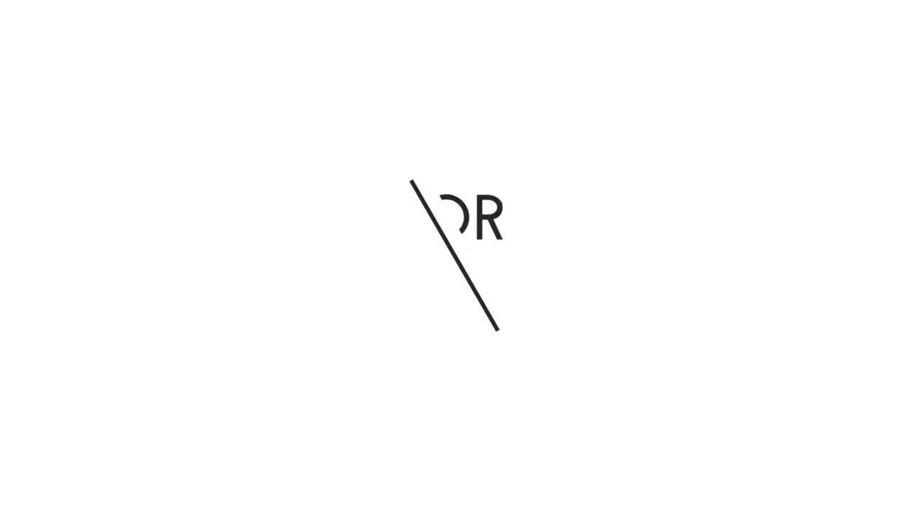